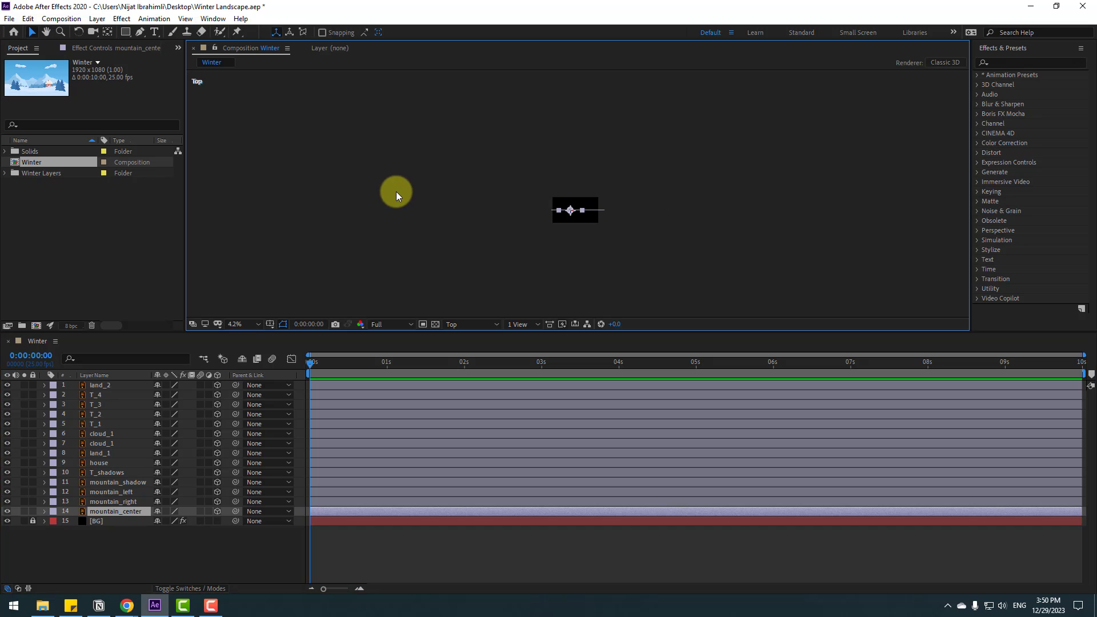
# Reveal the mountain_center layer's Position and push it back in depth to a Z value of 23580.
pyautogui.press('p')
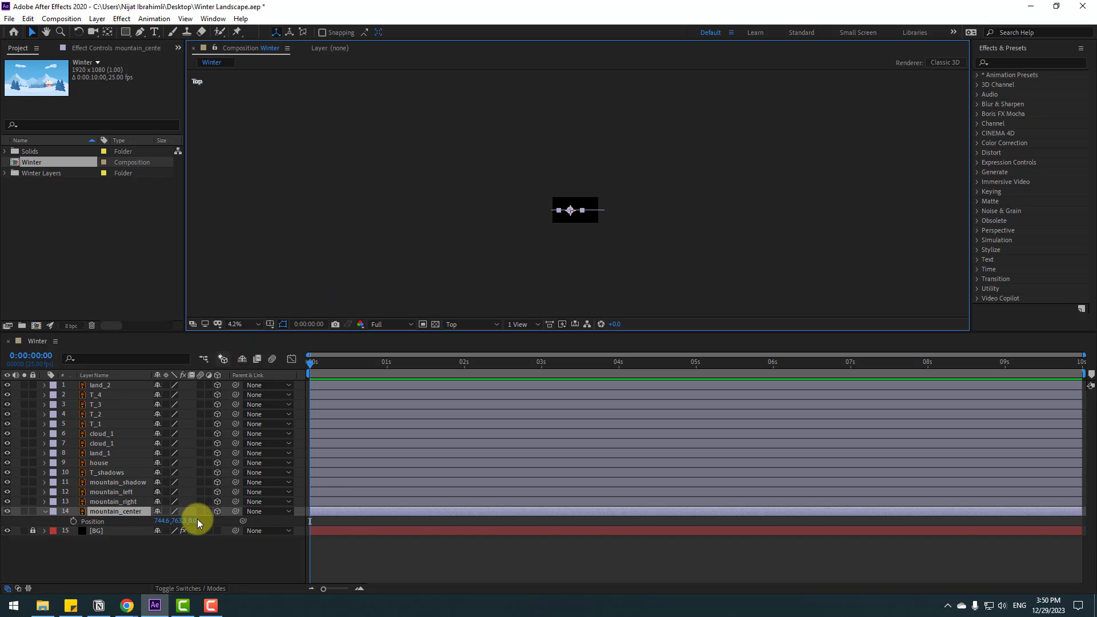
pyautogui.moveTo(197, 519); pyautogui.dragTo(458, 458)
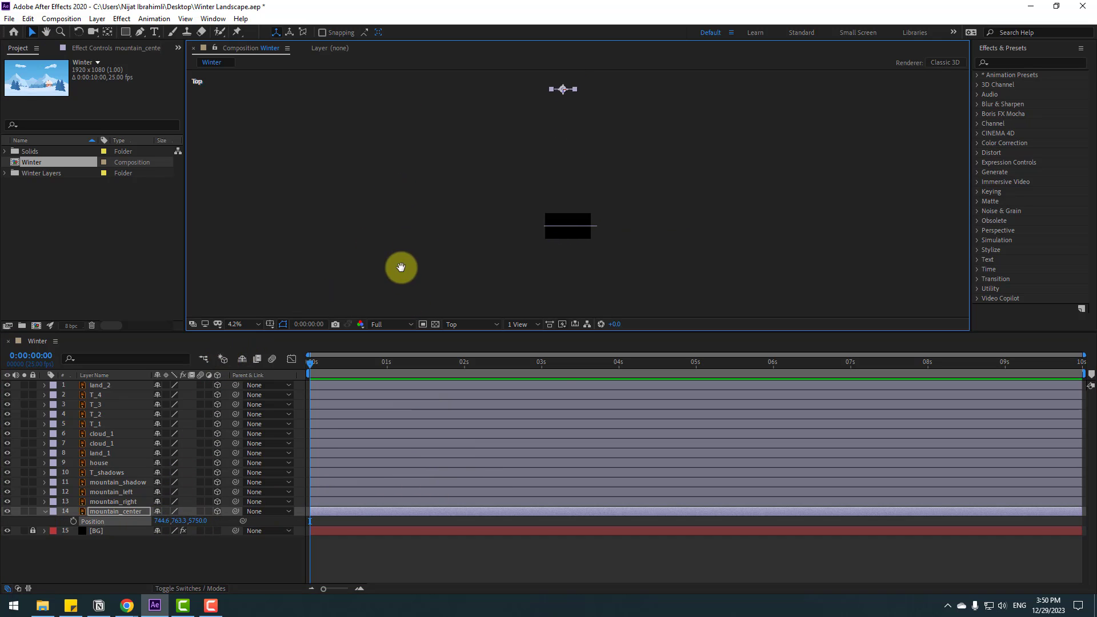
pyautogui.moveTo(401, 267); pyautogui.dragTo(402, 306)
pyautogui.moveTo(200, 520); pyautogui.dragTo(334, 485)
pyautogui.scroll(-3, 445, 137)
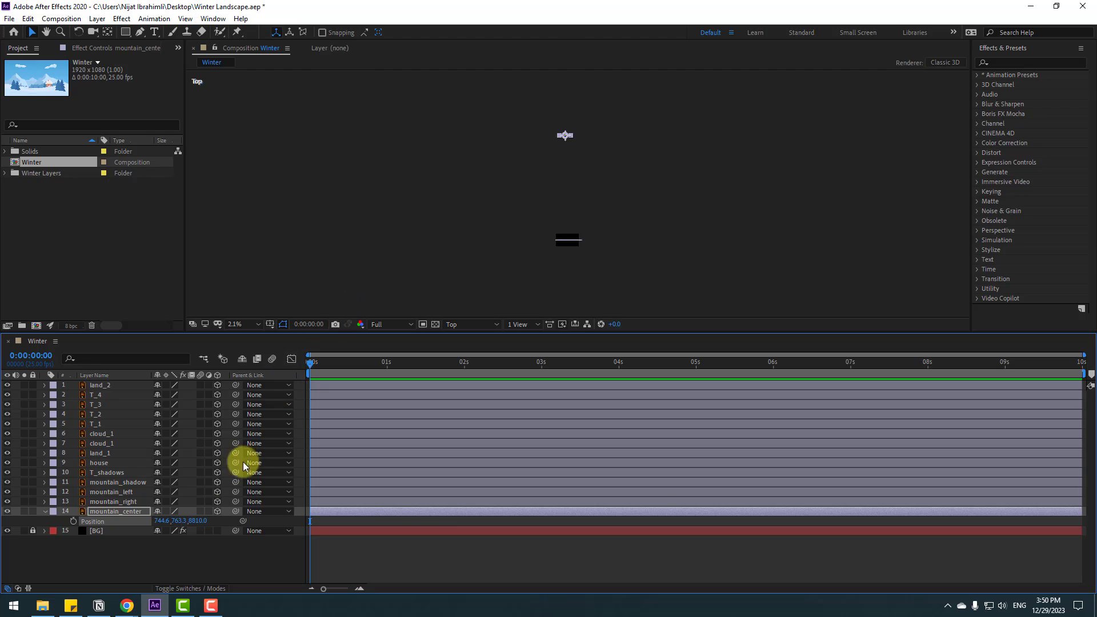
pyautogui.moveTo(198, 521); pyautogui.dragTo(423, 472)
pyautogui.scroll(-2, 425, 219)
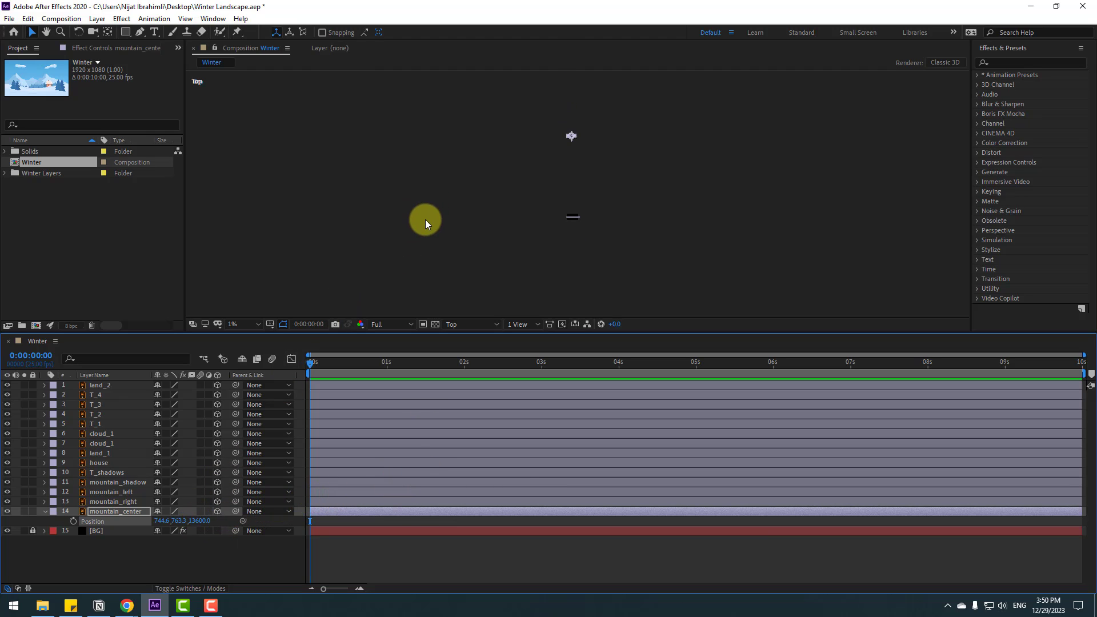
pyautogui.moveTo(204, 525); pyautogui.dragTo(670, 418)
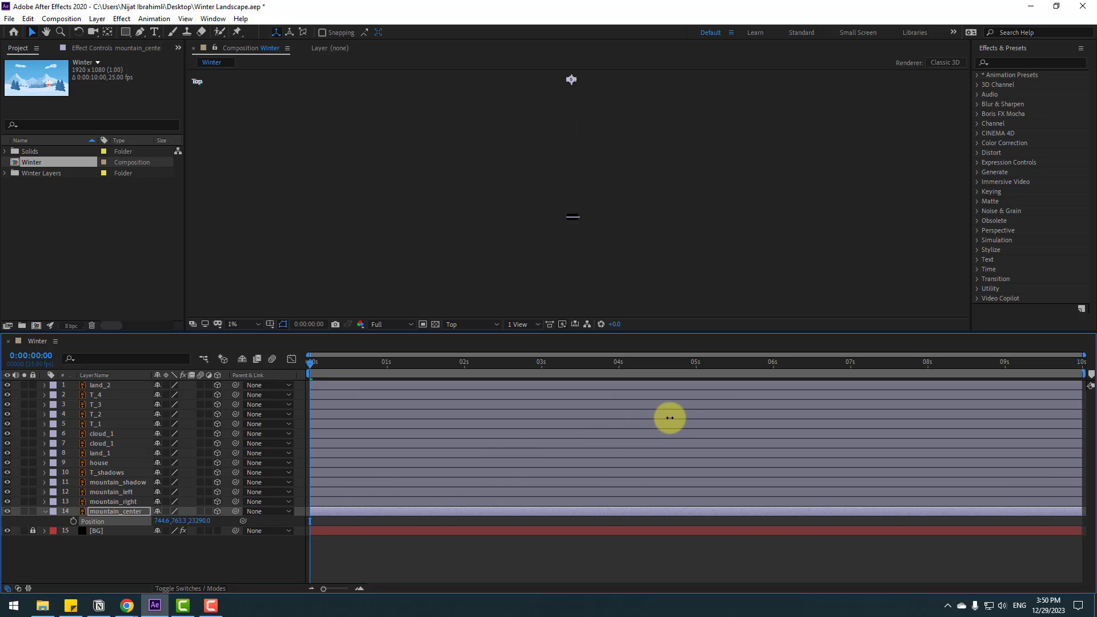
# Reveal the mountain_right layer's Position and set its Z value to 21740.
pyautogui.click(112, 502)
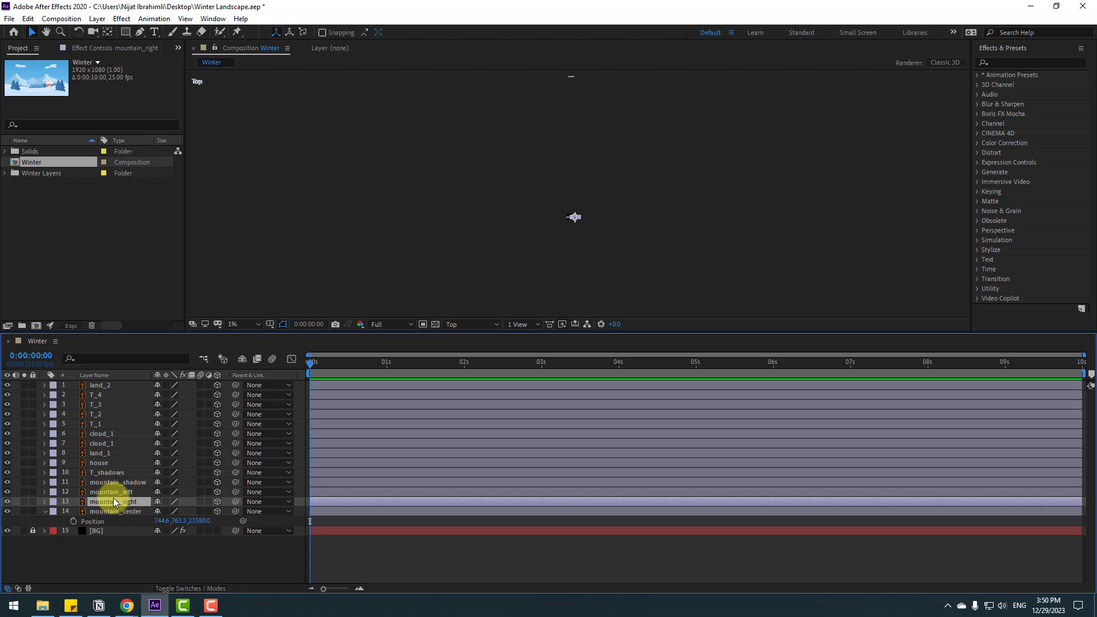
pyautogui.press('p')
pyautogui.moveTo(201, 517); pyautogui.dragTo(913, 368)
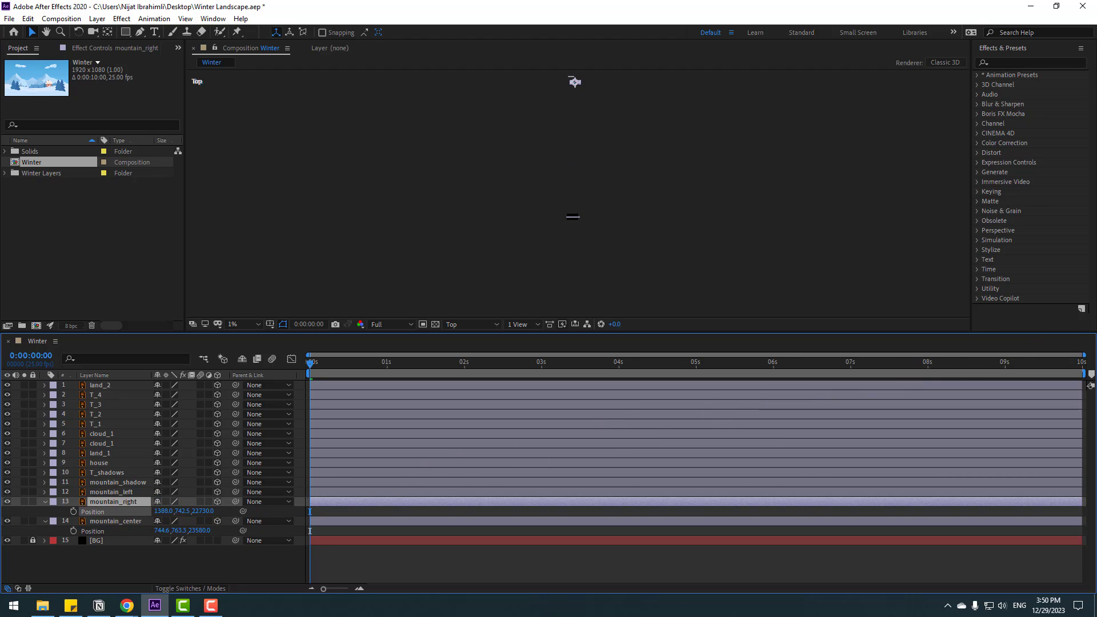
pyautogui.press('Return')
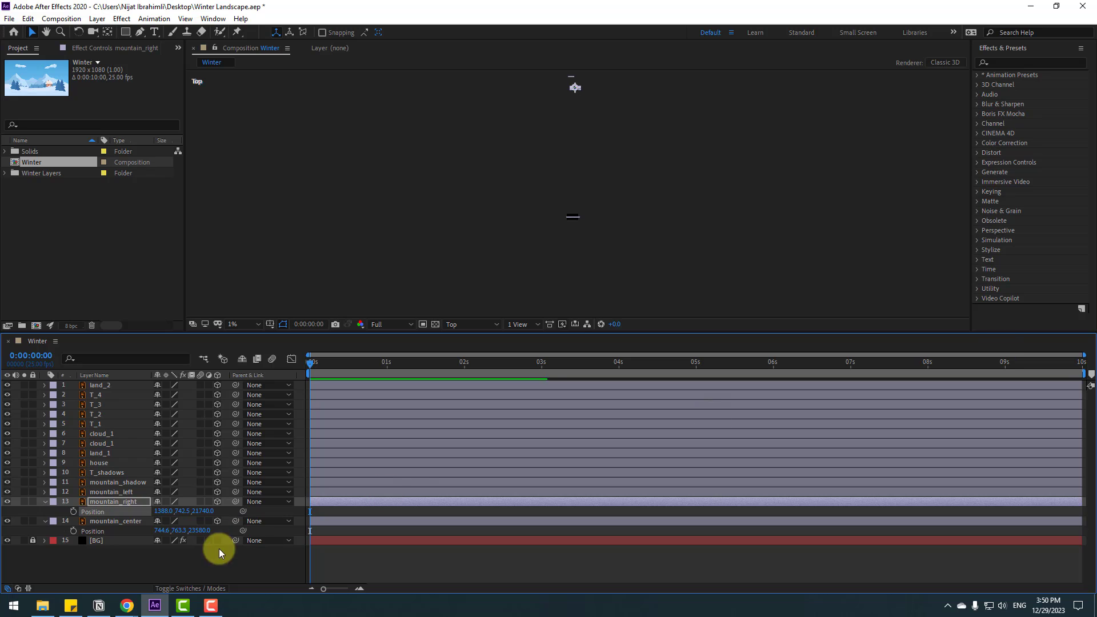
# Reveal Position for all layers from mountain_left up to land_2, and set mountain_left's Z position to 20070.
pyautogui.click(102, 491)
pyautogui.keyDown('shift'); pyautogui.click(100, 385); pyautogui.keyUp('shift')
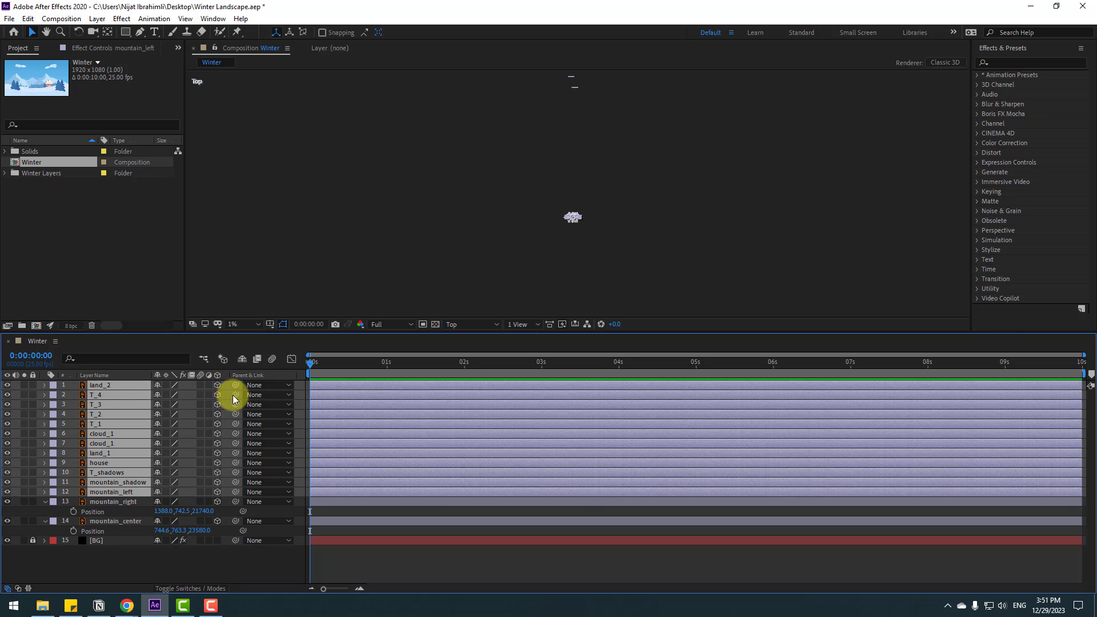
pyautogui.press('p')
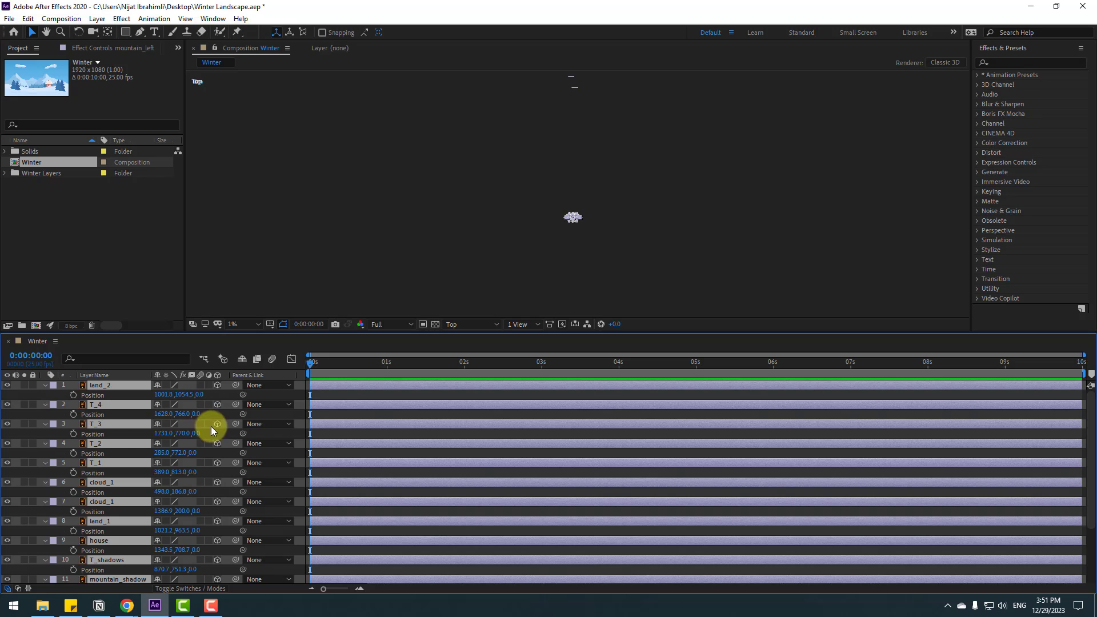
pyautogui.scroll(-3, 217, 434)
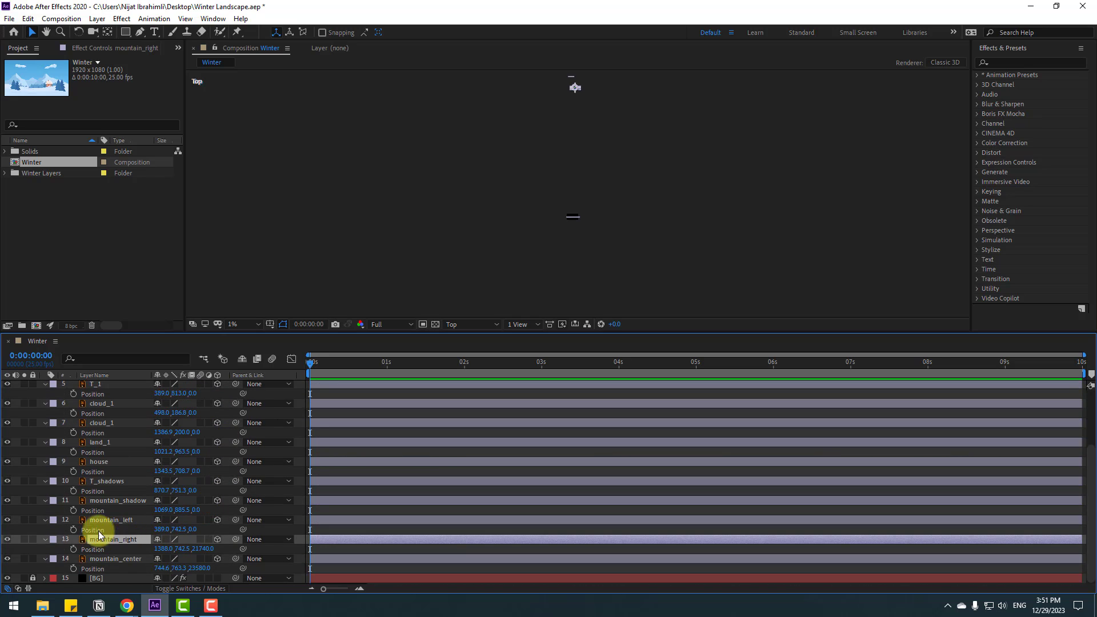
pyautogui.click(113, 521)
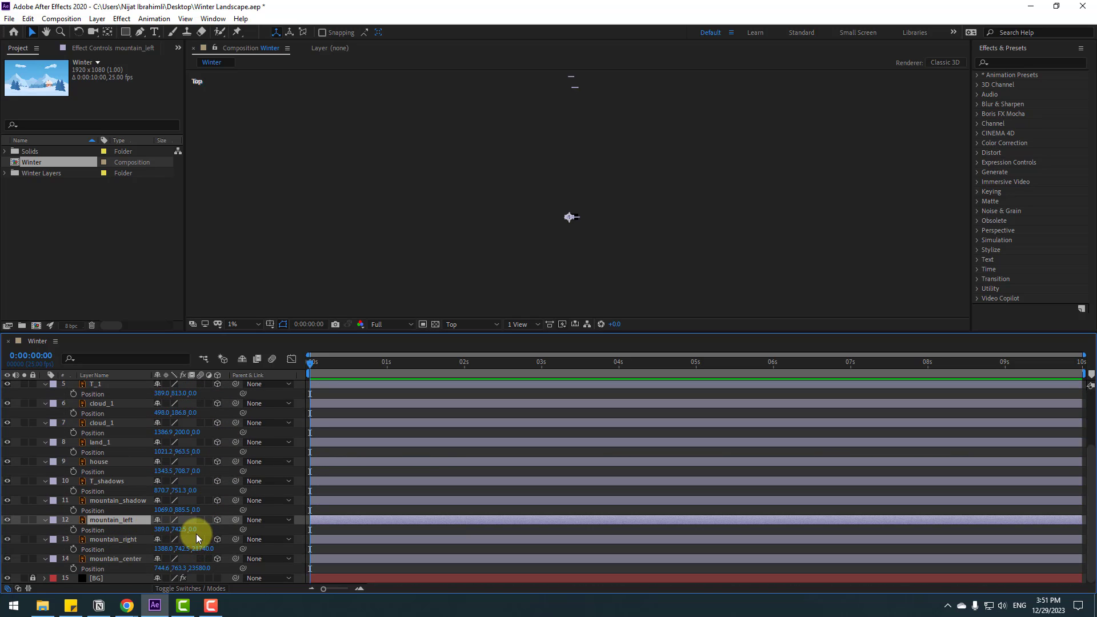
pyautogui.moveTo(193, 529); pyautogui.dragTo(1096, 337)
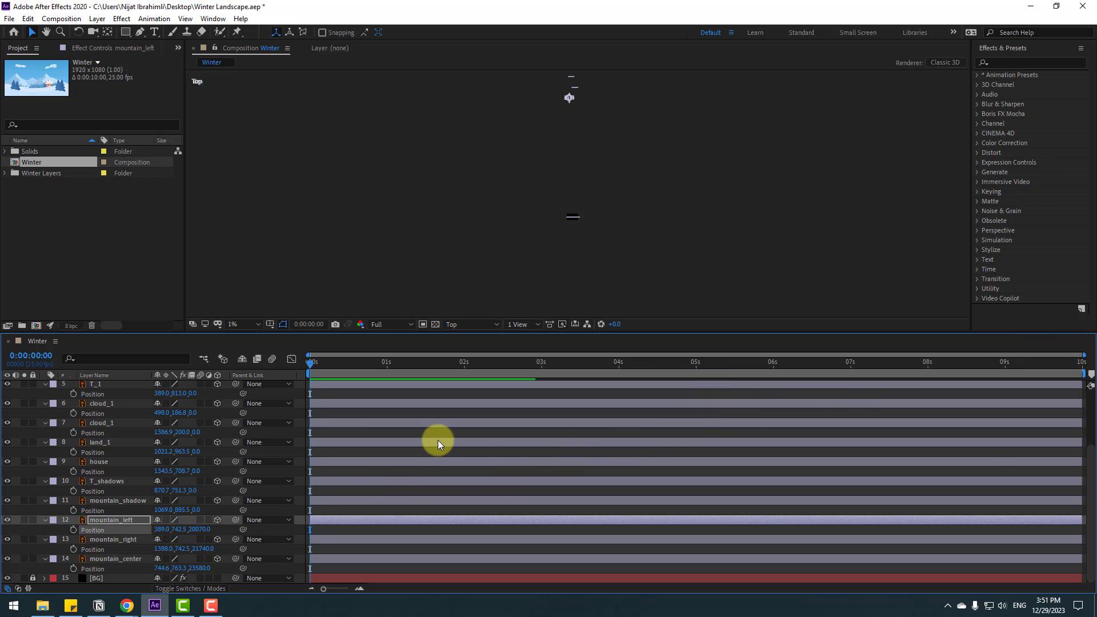
# Set the Z position of mountain_shadow to 17880 and of T_shadows to 15730.
pyautogui.click(114, 501)
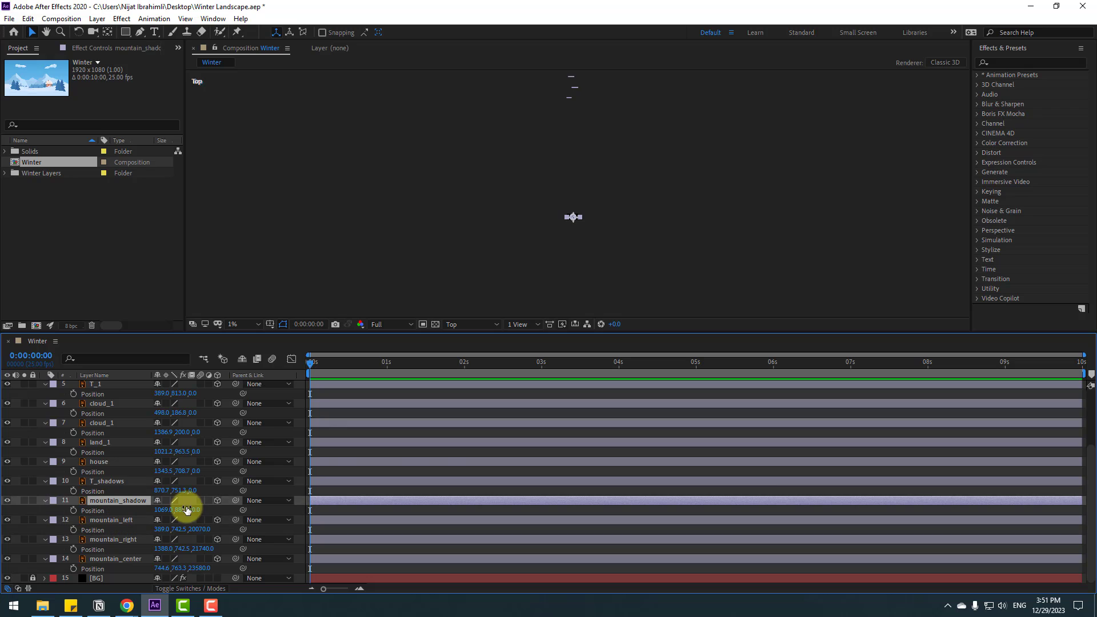
pyautogui.moveTo(194, 510); pyautogui.dragTo(1040, 336)
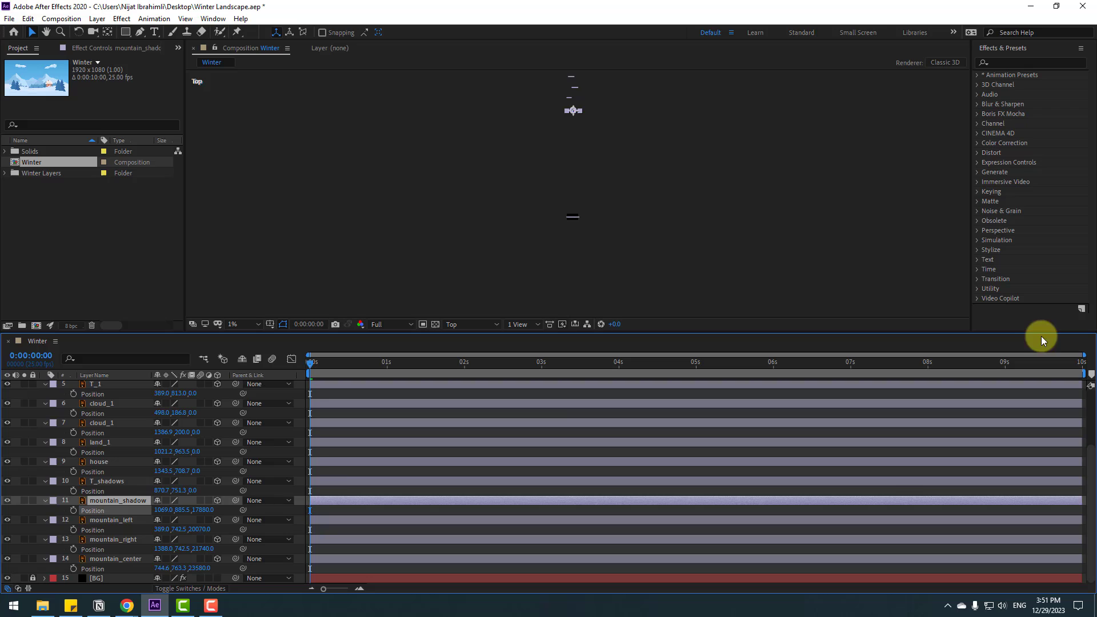
pyautogui.click(108, 482)
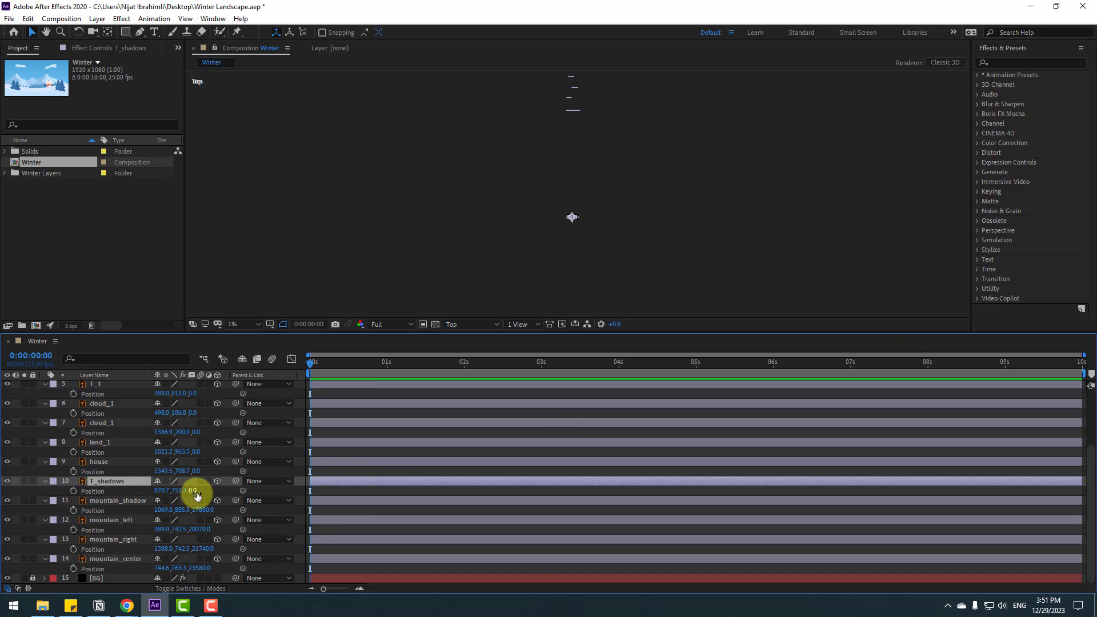
pyautogui.moveTo(196, 490); pyautogui.dragTo(921, 318)
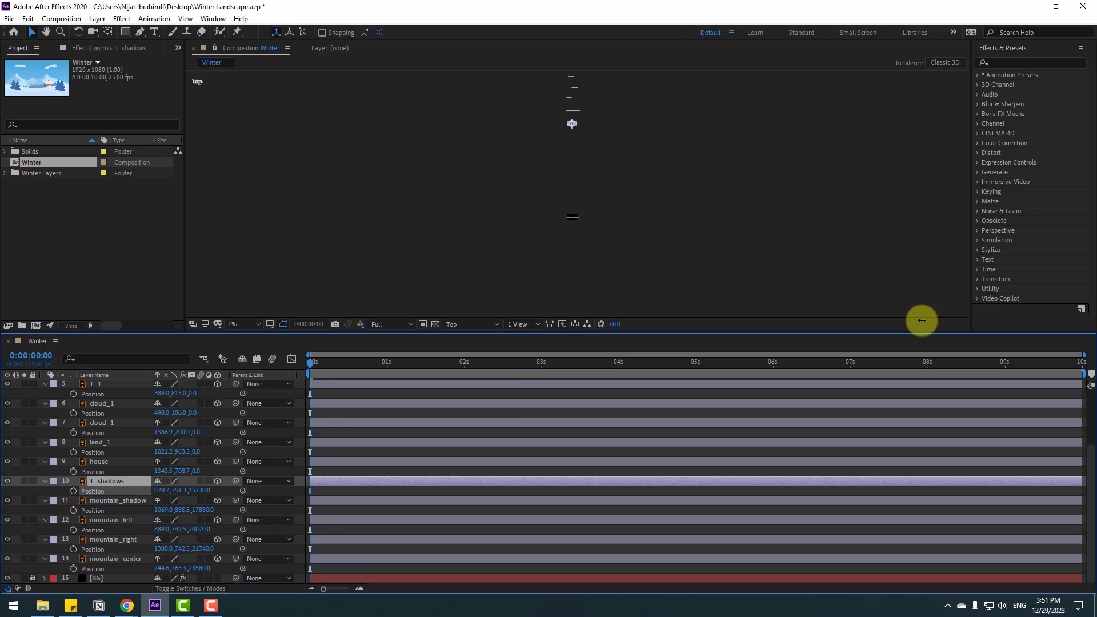
# Set the Z position of the house layer to 13060 and of land_1 to 10920.
pyautogui.click(96, 461)
pyautogui.moveTo(198, 473); pyautogui.dragTo(748, 383)
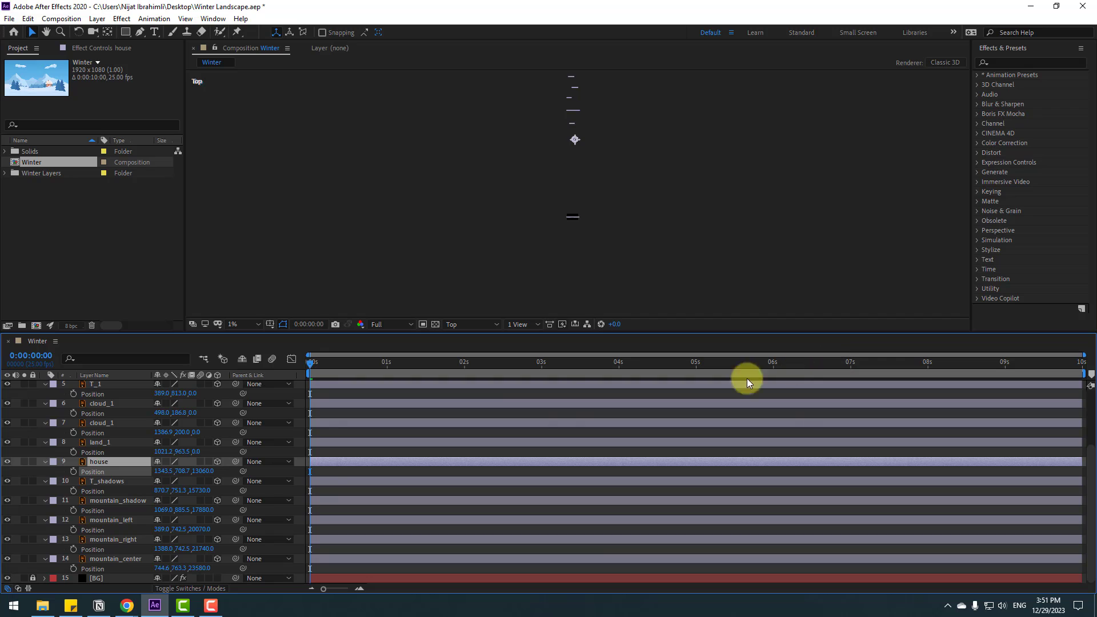
pyautogui.click(99, 443)
pyautogui.moveTo(199, 451); pyautogui.dragTo(142, 483)
pyautogui.scroll(2, 131, 477)
pyautogui.press('Return')
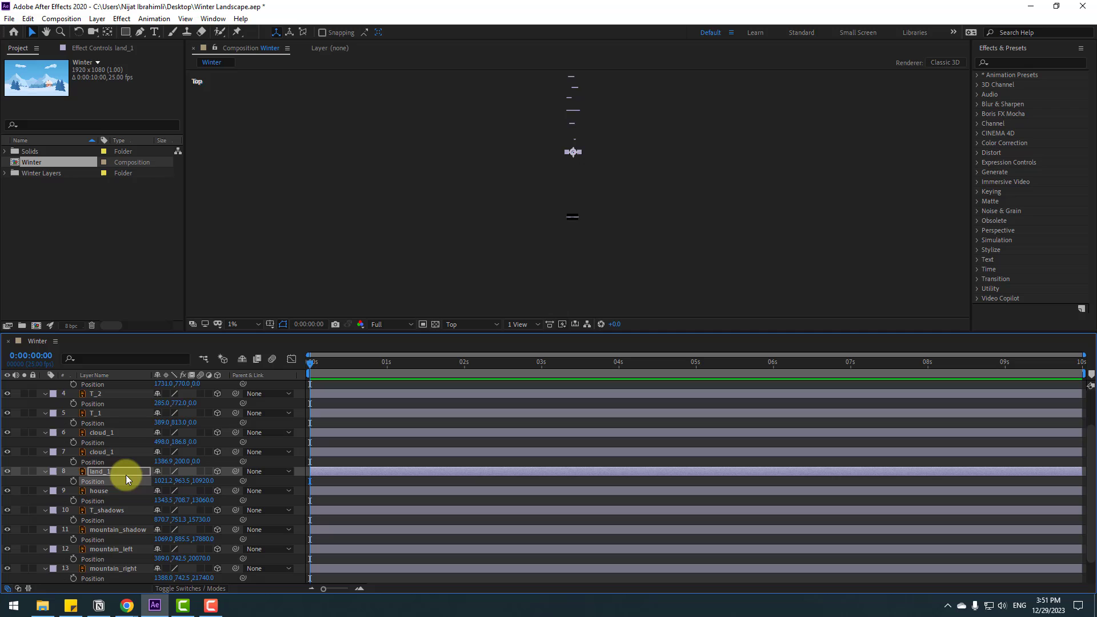
# Set the Z position of both cloud_1 layers together to 7820.
pyautogui.click(104, 451)
pyautogui.keyDown('shift'); pyautogui.click(105, 435); pyautogui.keyUp('shift')
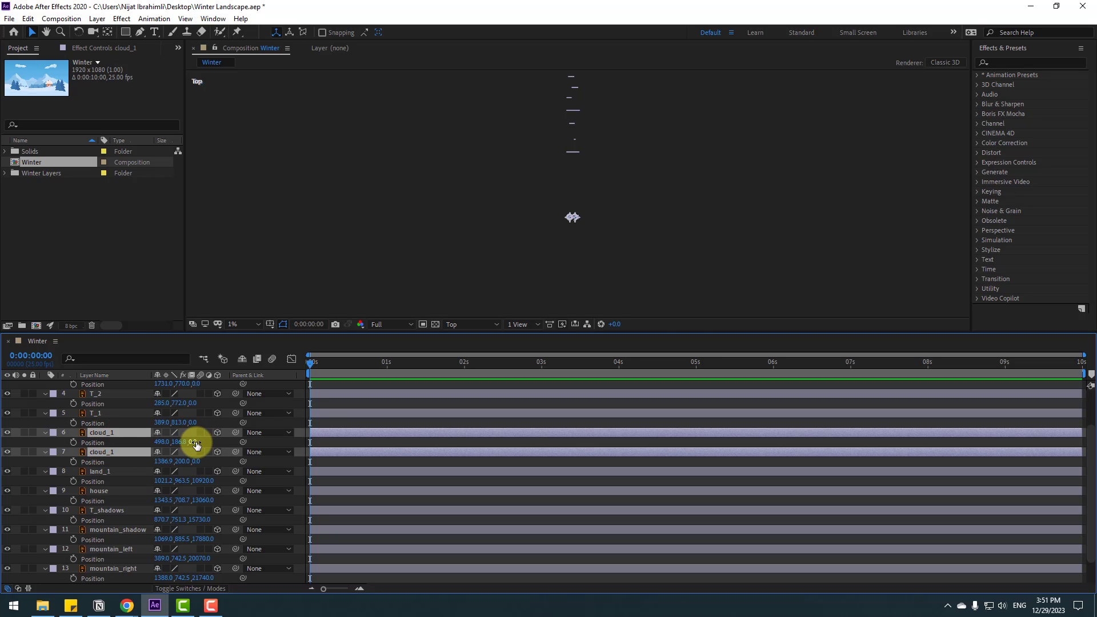
pyautogui.moveTo(196, 445); pyautogui.dragTo(516, 378)
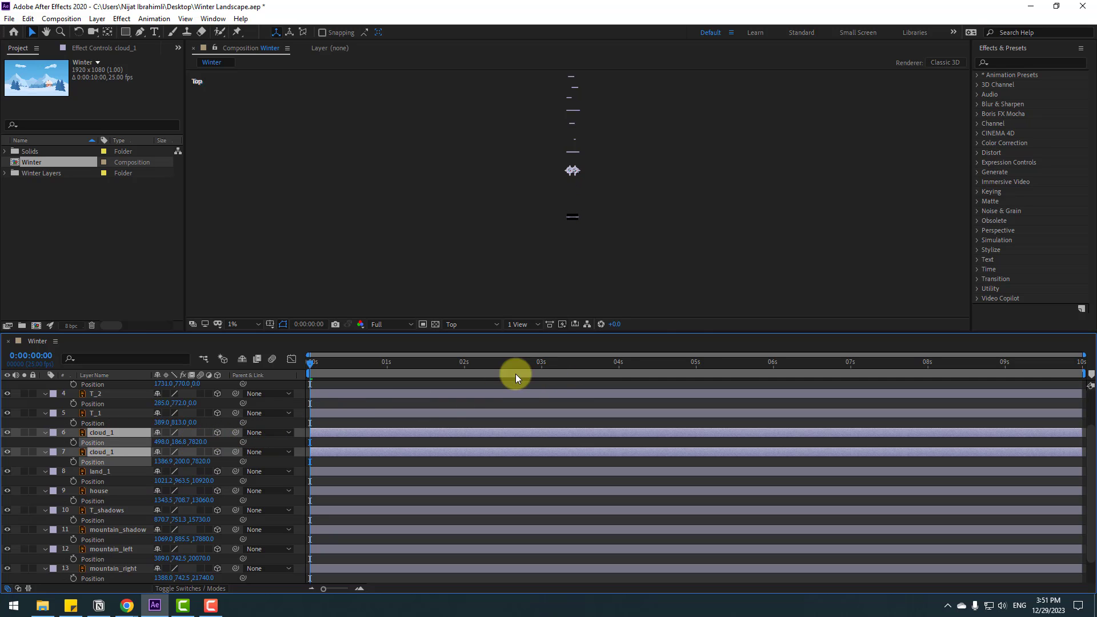
# Set the Z position of tree layer T_1 to 6400 and of T_2 to 4840.
pyautogui.scroll(3, 80, 450)
pyautogui.click(98, 463)
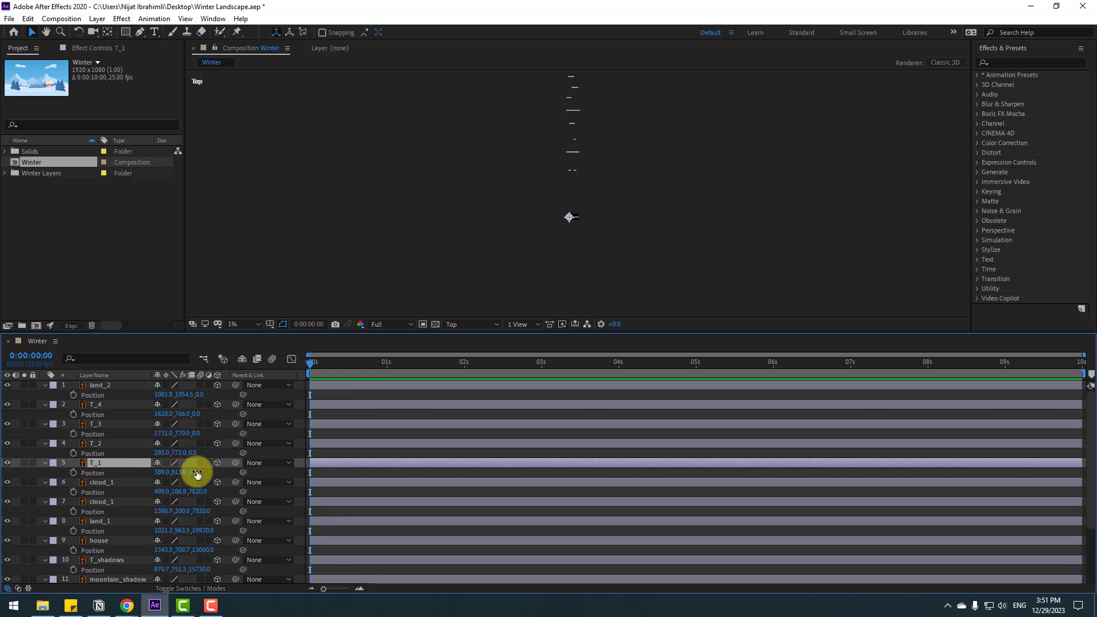
pyautogui.moveTo(197, 475); pyautogui.dragTo(445, 419)
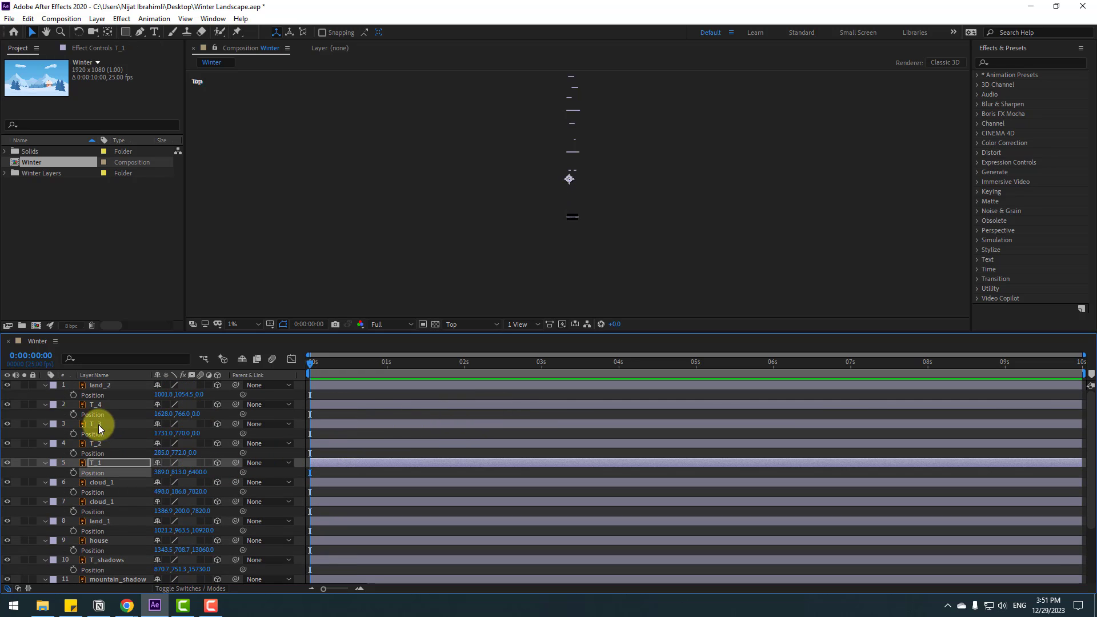
pyautogui.click(97, 444)
pyautogui.moveTo(196, 455); pyautogui.dragTo(431, 417)
# Set the Z position of tree layer T_3 to 3490 and of T_4 to 2270.
pyautogui.click(113, 424)
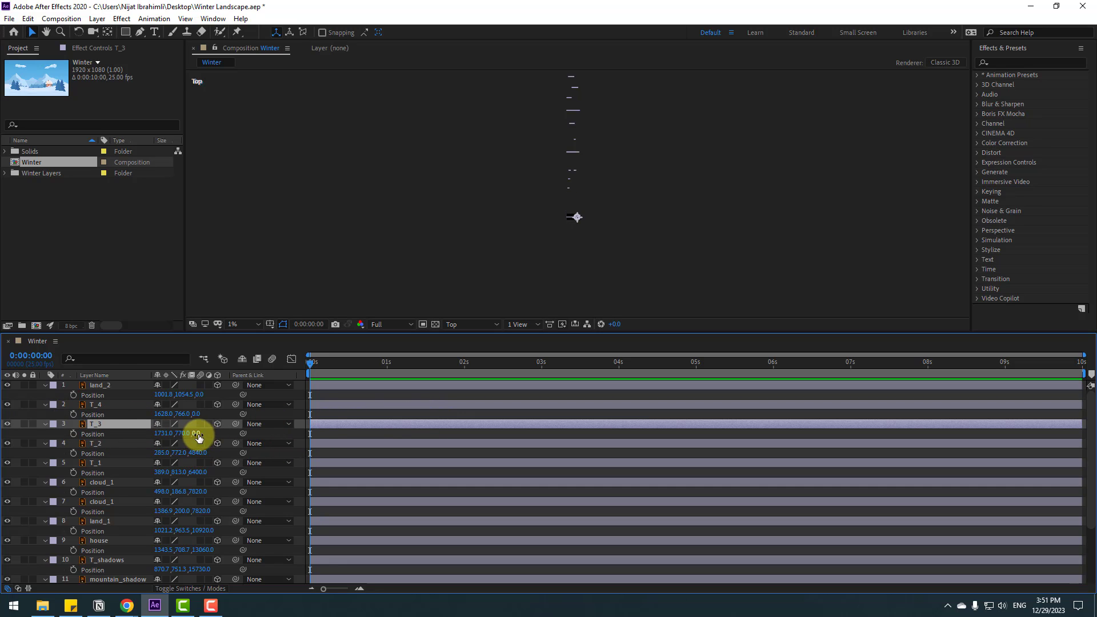
pyautogui.moveTo(196, 434); pyautogui.dragTo(372, 412)
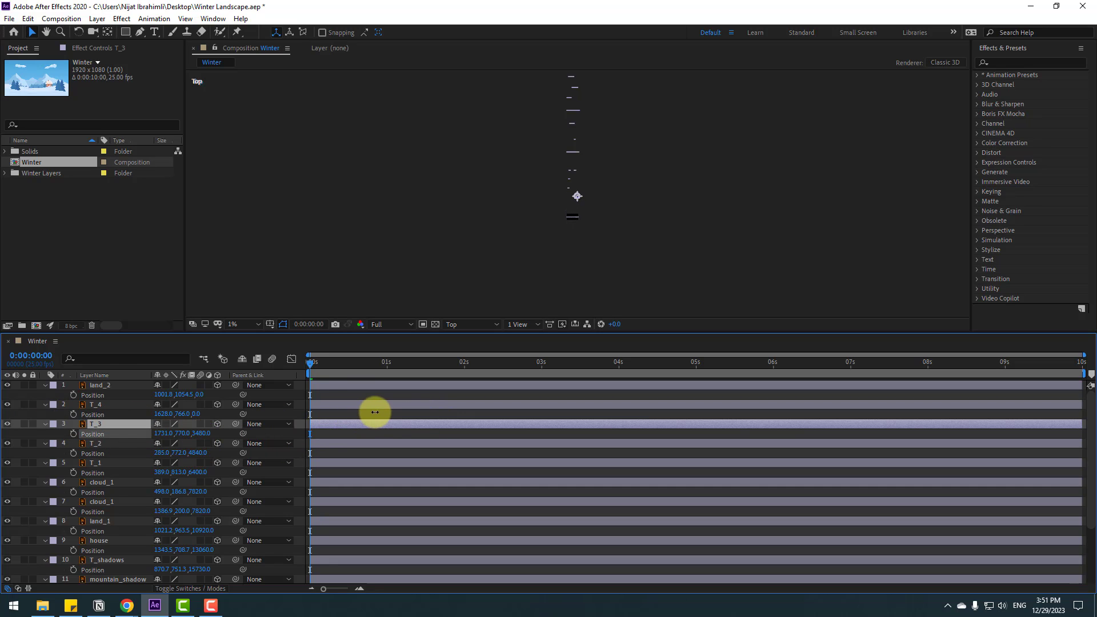
pyautogui.click(96, 406)
pyautogui.moveTo(196, 414); pyautogui.dragTo(317, 404)
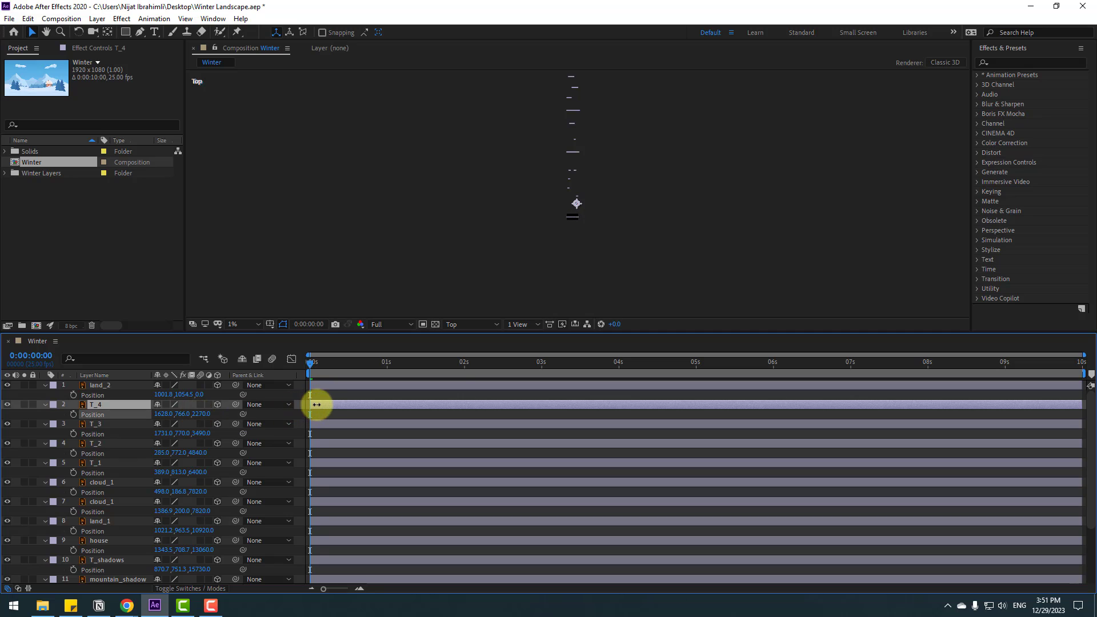
# Set the Z position of the land_2 layer to about 890 and deselect it.
pyautogui.click(95, 387)
pyautogui.moveTo(201, 396); pyautogui.dragTo(428, 210)
pyautogui.click(429, 209)
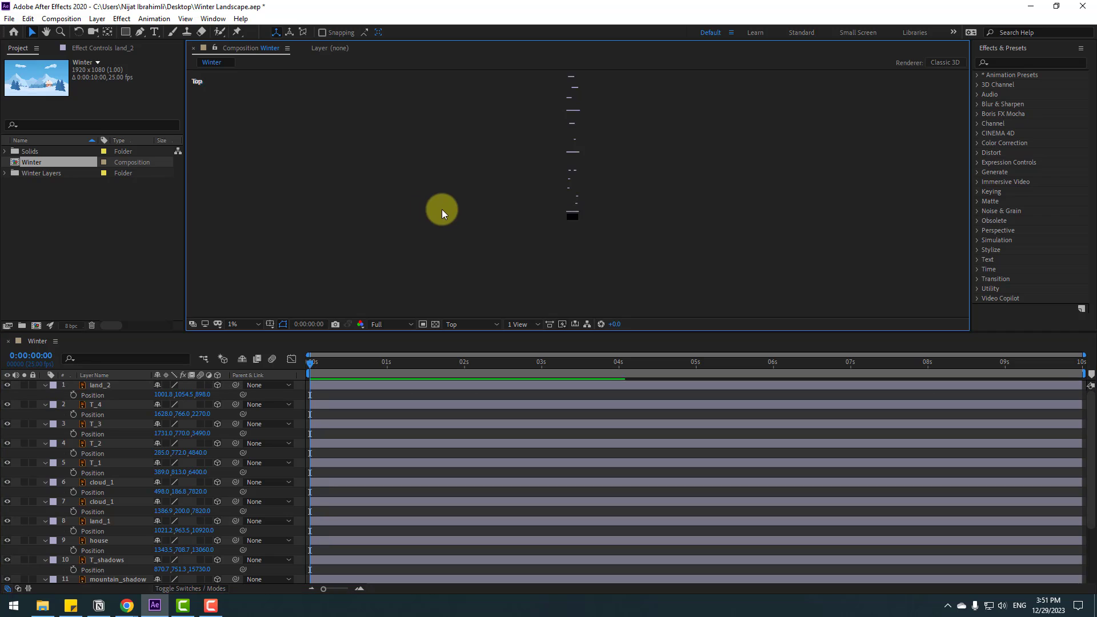
# Check the spacing of the layers in the Top view, and collapse the Position properties of all unlocked layers.
pyautogui.scroll(2, 441, 209)
pyautogui.press('space')
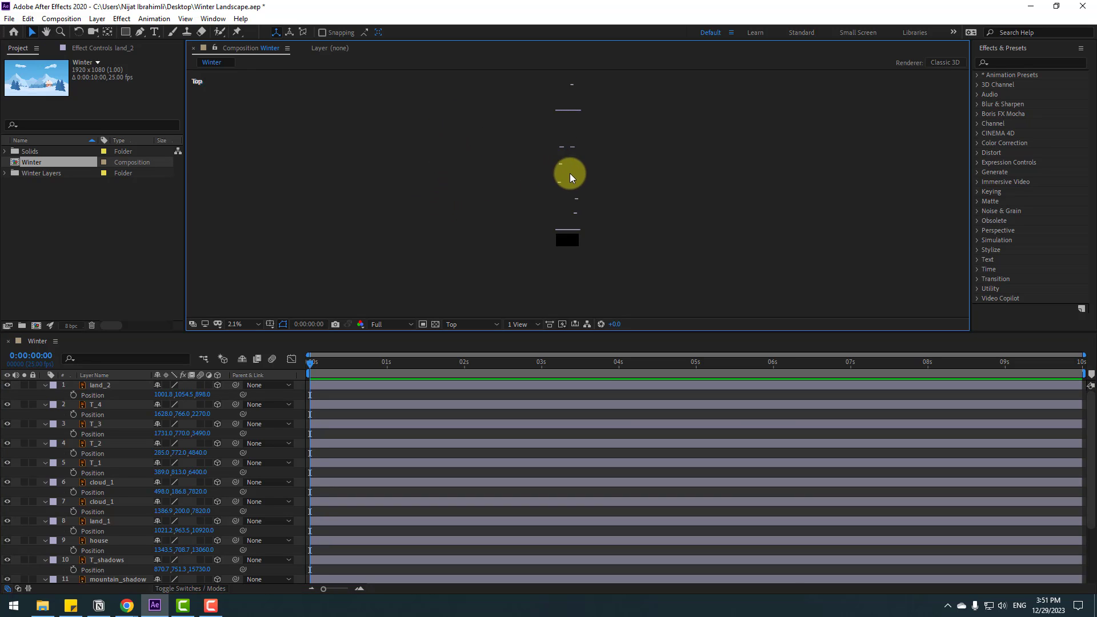
pyautogui.click(136, 395)
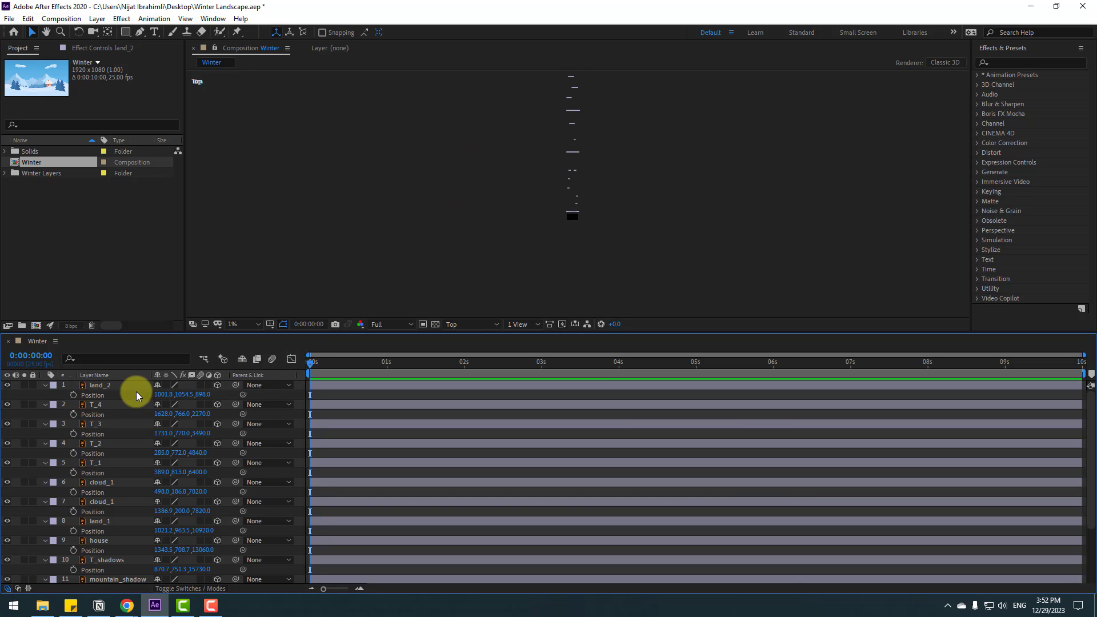
pyautogui.hotkey('ctrl', 'a')
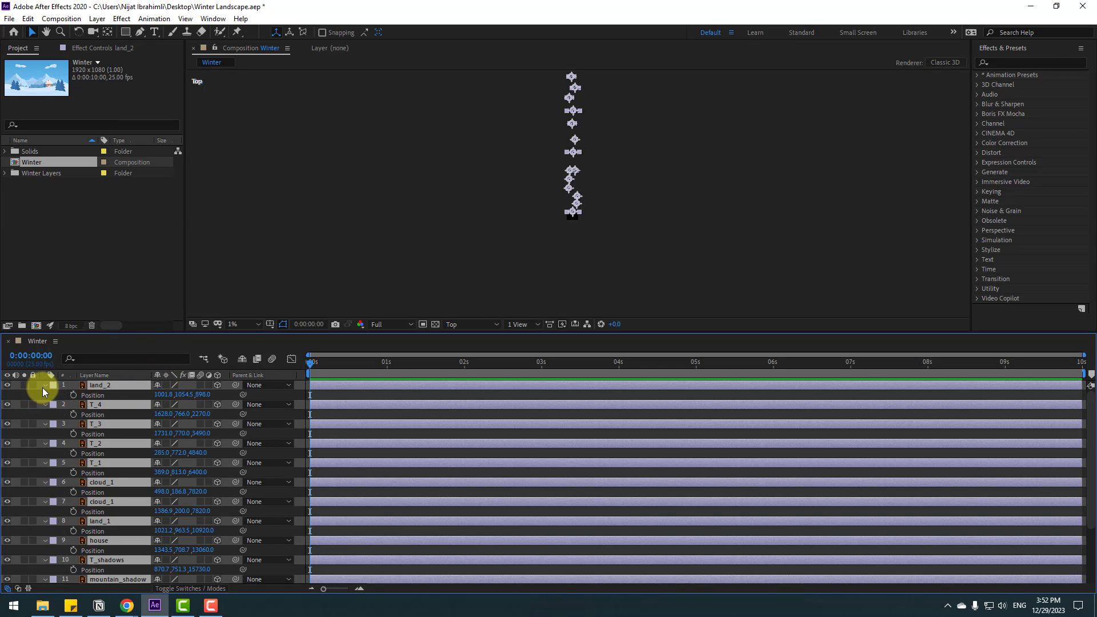
pyautogui.click(44, 387)
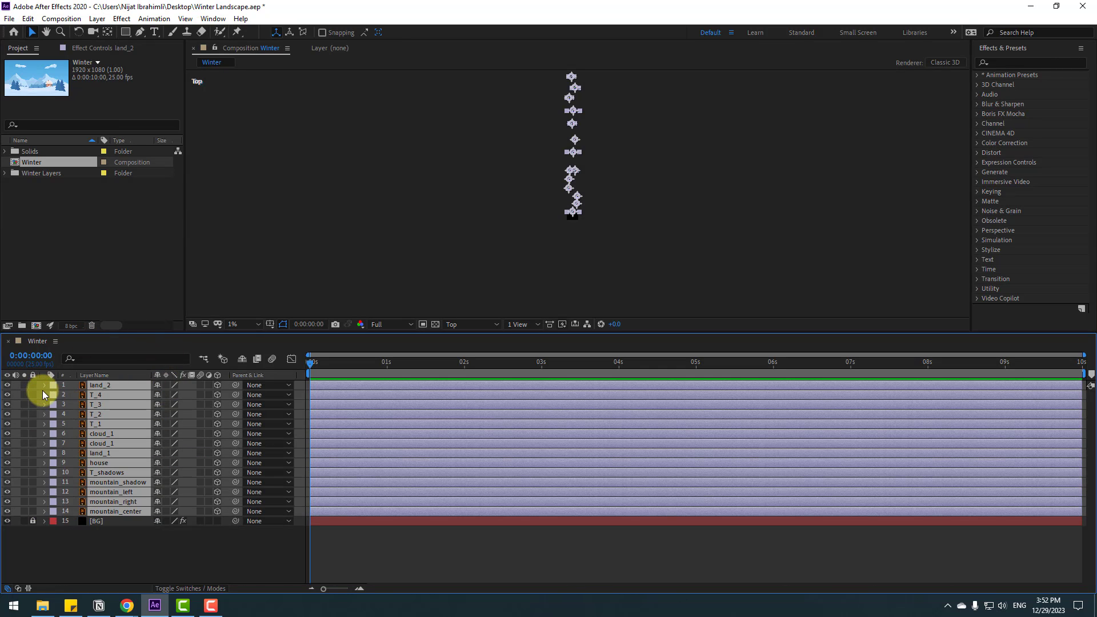
# Switch the composition view from Top to Active Camera, fit the frame in the viewer, and deselect all layers.
pyautogui.click(459, 324)
pyautogui.click(482, 335)
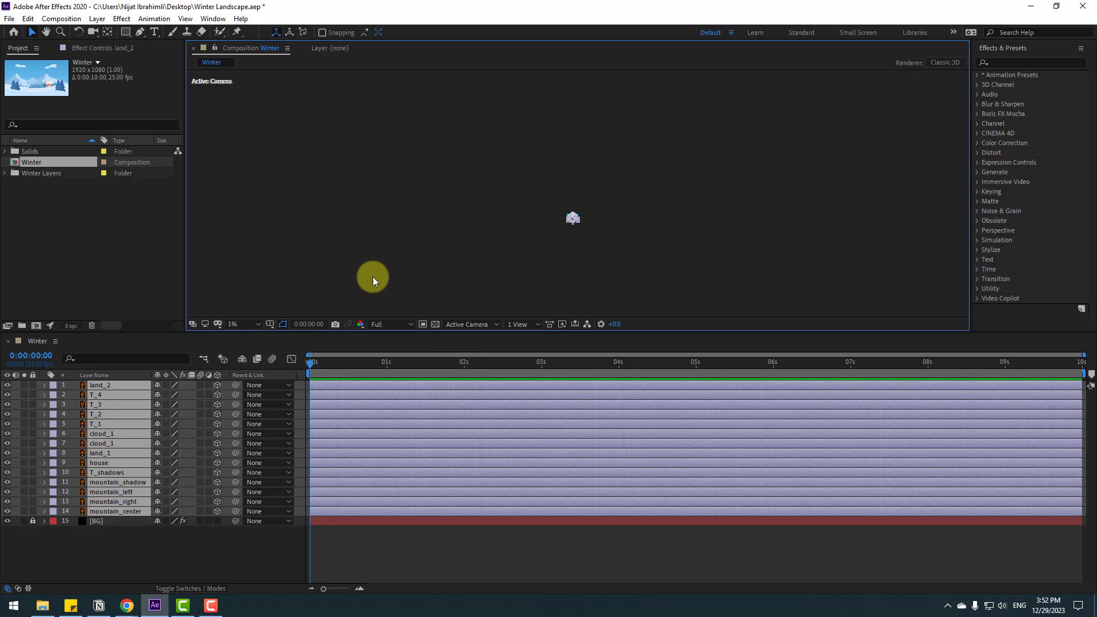
pyautogui.click(245, 324)
pyautogui.click(259, 352)
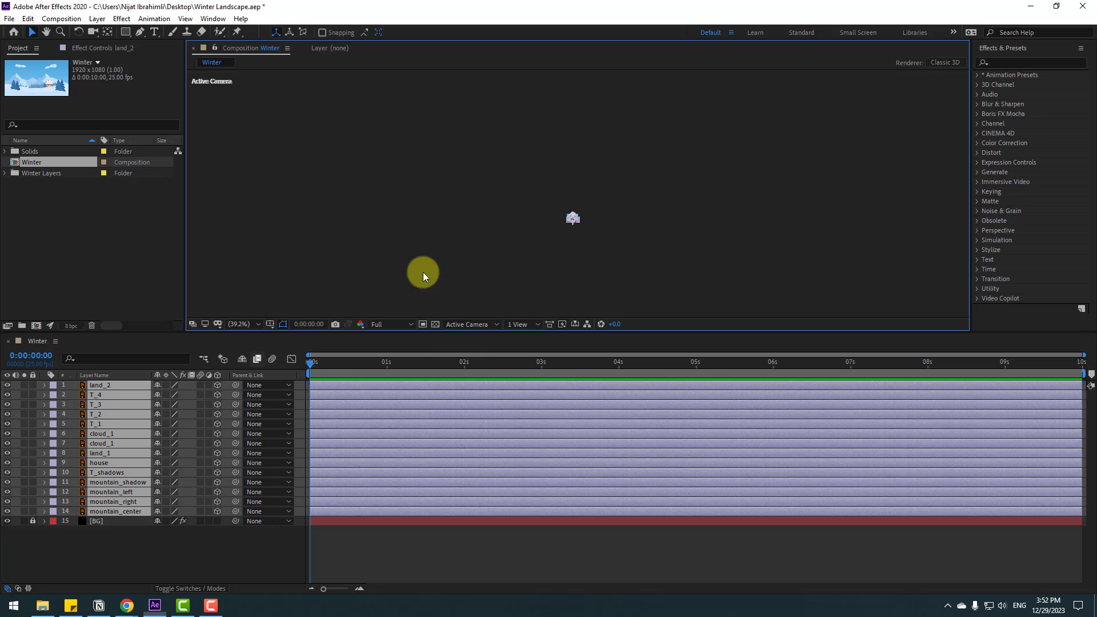
pyautogui.click(255, 553)
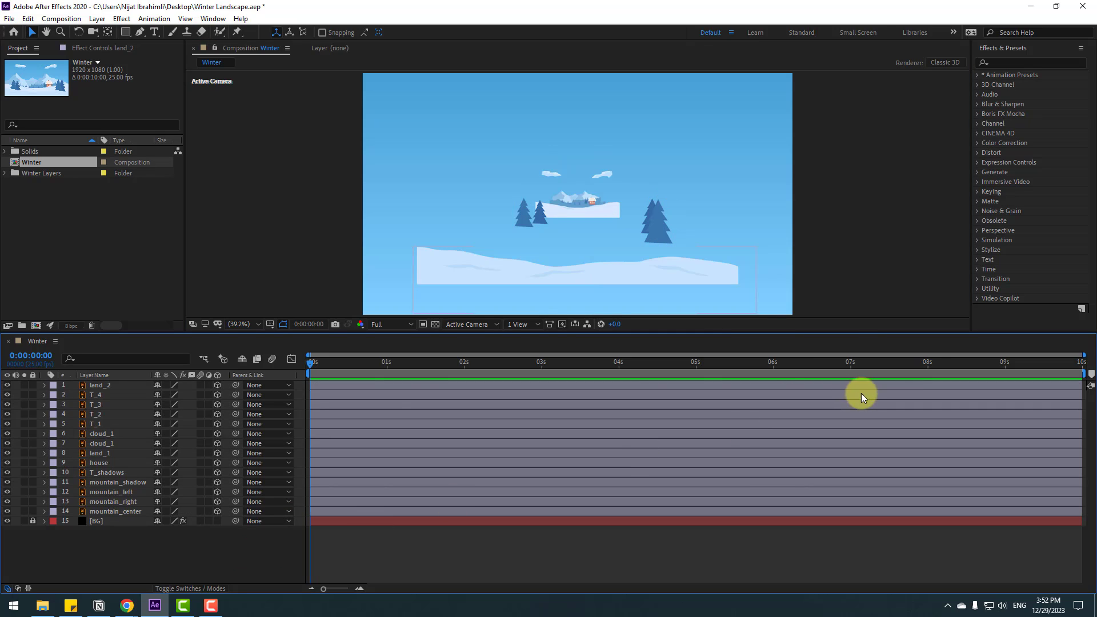
# Scale the land_2 layer to about 281% and move it down to fill the bottom of the frame.
pyautogui.click(105, 384)
pyautogui.press('s')
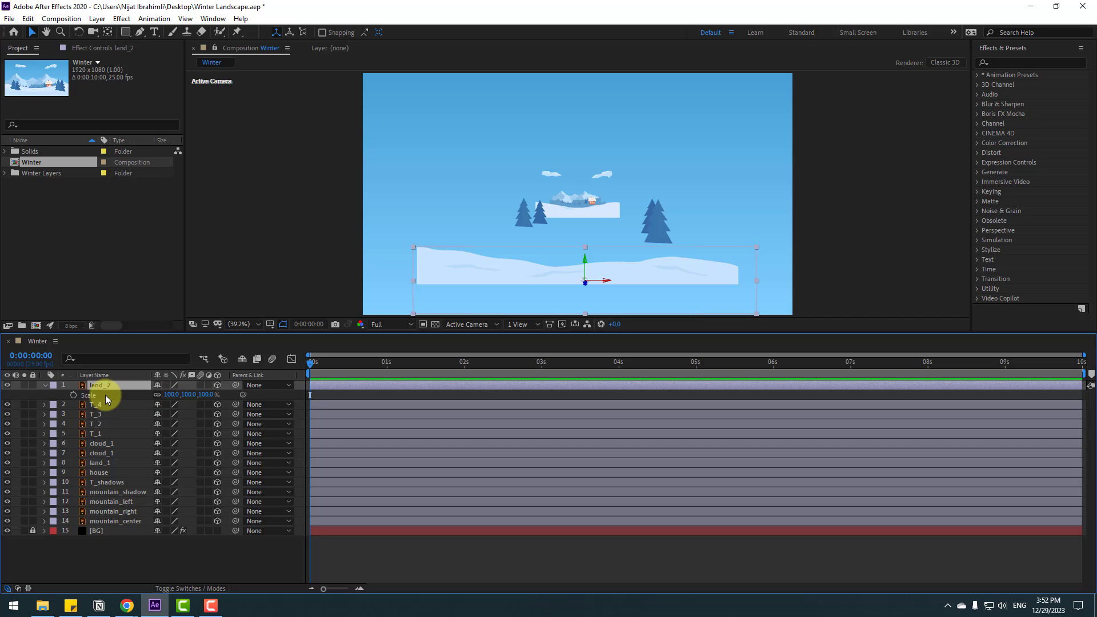
pyautogui.moveTo(171, 395); pyautogui.dragTo(254, 374)
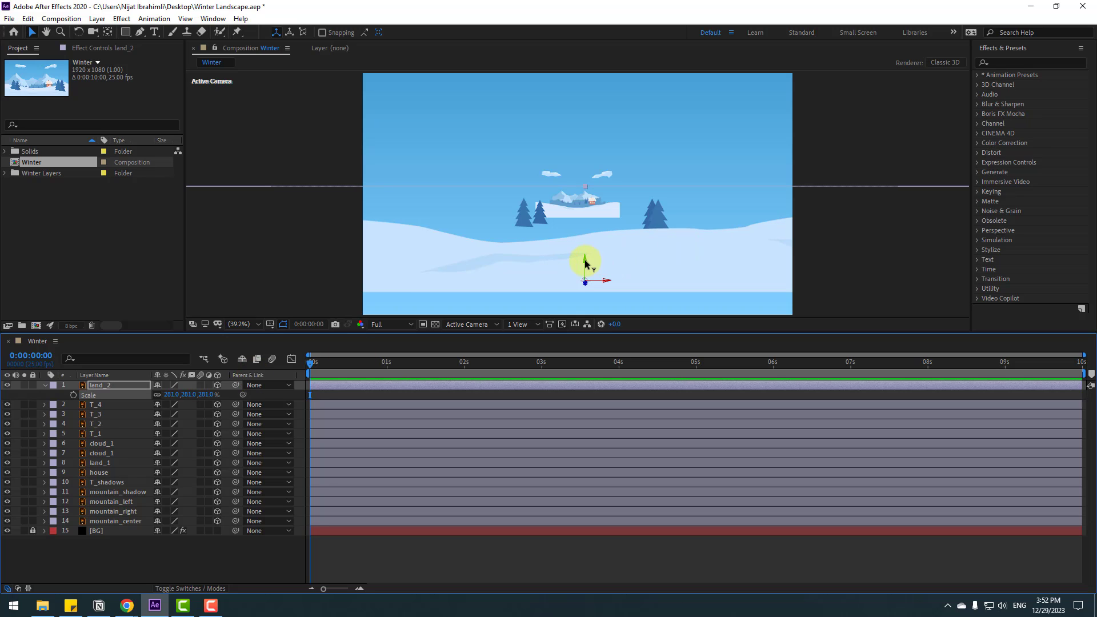
pyautogui.moveTo(585, 262); pyautogui.dragTo(585, 289)
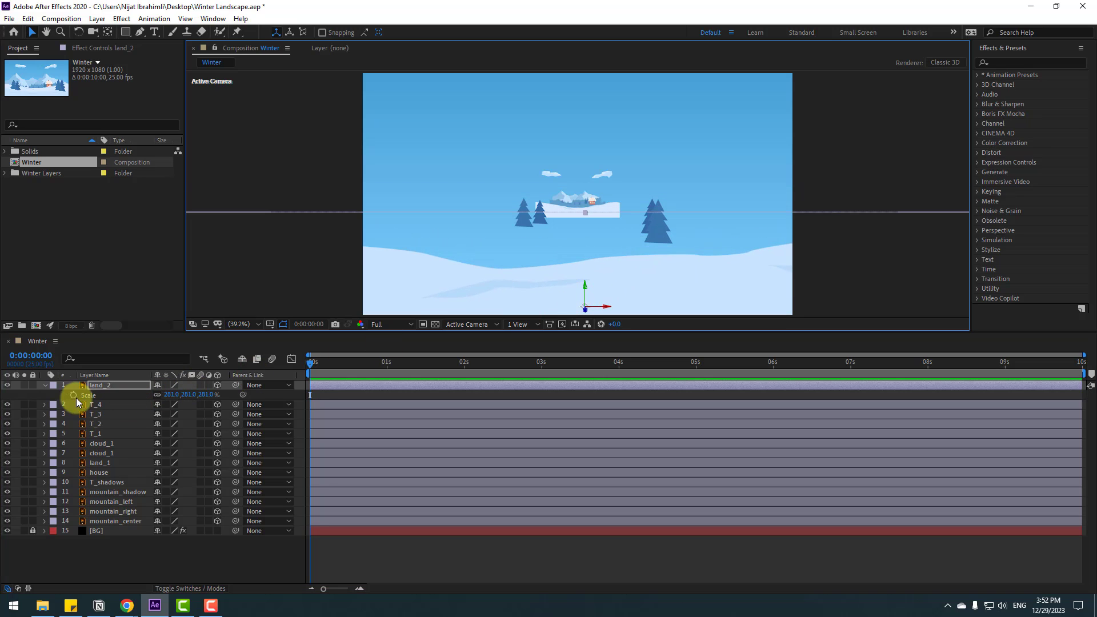
pyautogui.click(44, 386)
# Enlarge the four tree layers T_1 to T_4 together so they stand noticeably taller in the frame.
pyautogui.click(100, 397)
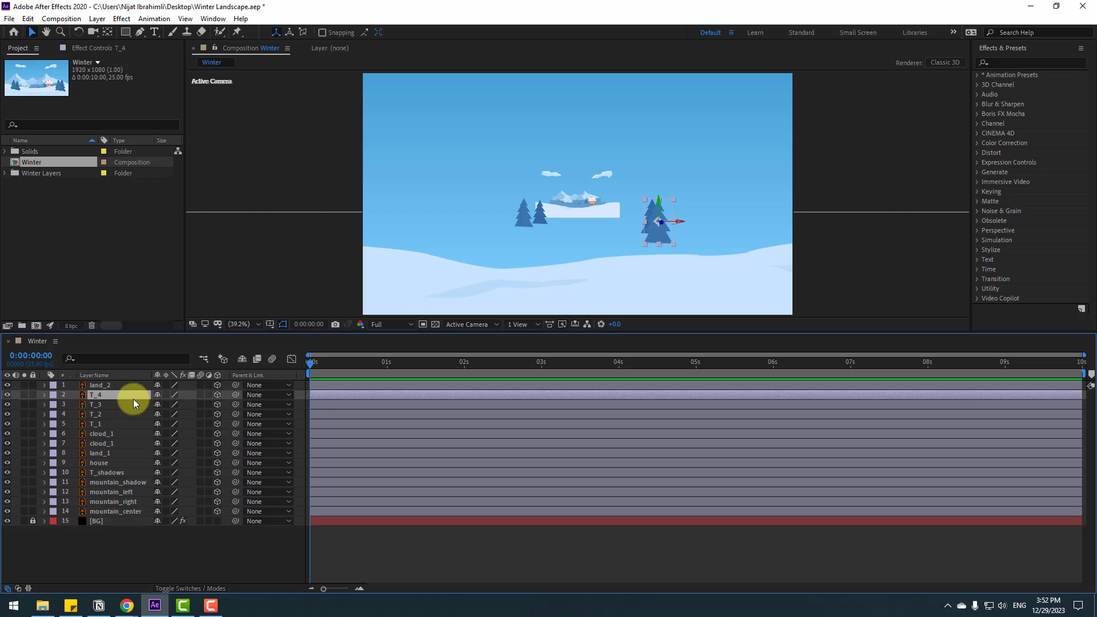
pyautogui.keyDown('shift'); pyautogui.click(108, 424); pyautogui.keyUp('shift')
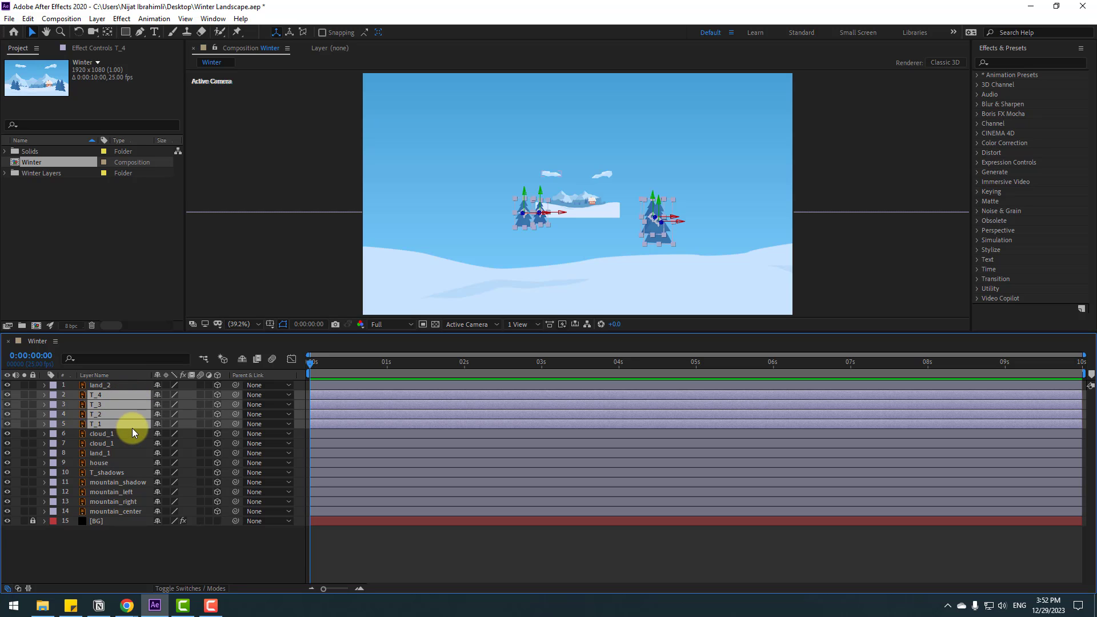
pyautogui.press('s')
pyautogui.moveTo(164, 404); pyautogui.dragTo(200, 402)
pyautogui.click(45, 395)
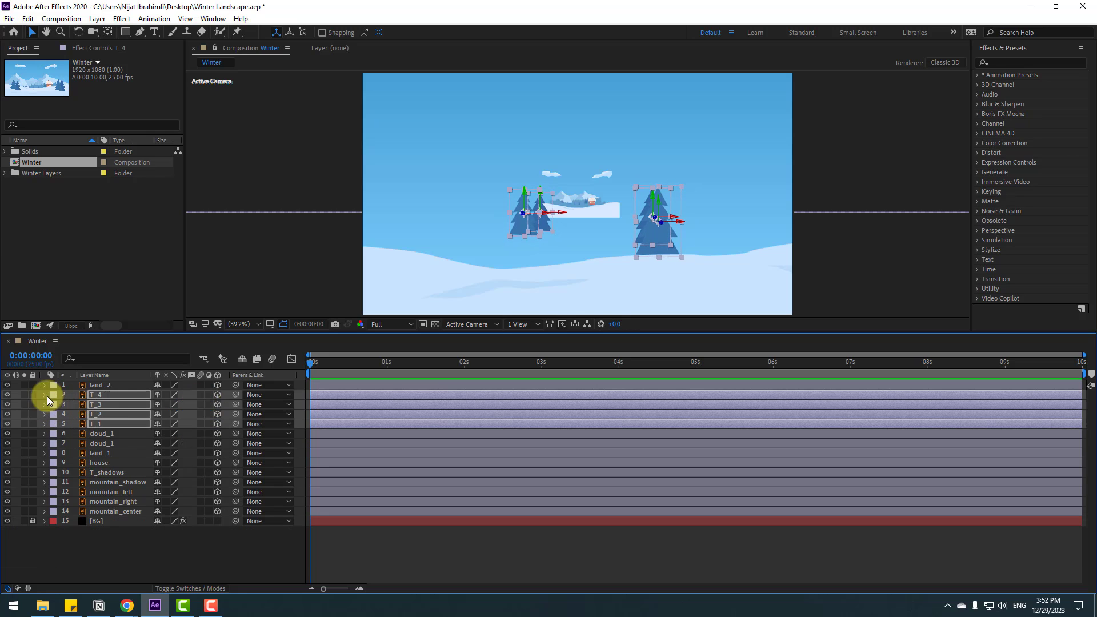
pyautogui.click(111, 551)
# Spread trees T_4 and T_3 apart on the right half of the scene, with T_4 farther right at the snow's edge.
pyautogui.click(648, 244)
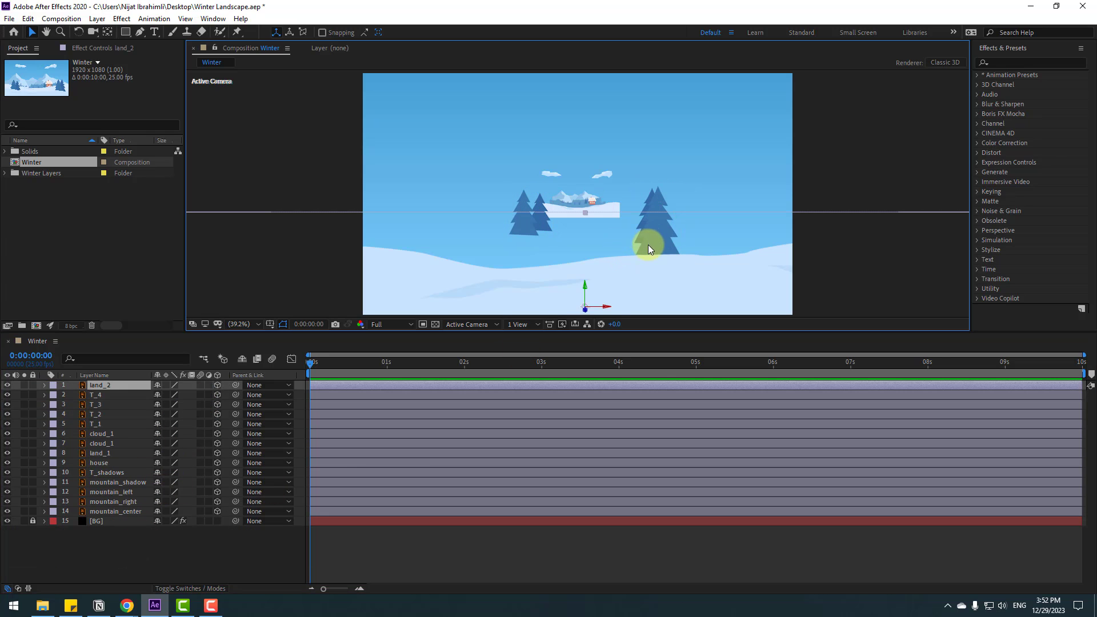
pyautogui.click(116, 393)
pyautogui.moveTo(655, 243)
pyautogui.mouseDown()
pyautogui.moveTo(703, 238)
pyautogui.moveTo(644, 236)
pyautogui.mouseUp()
pyautogui.click(98, 404)
pyautogui.click(516, 228)
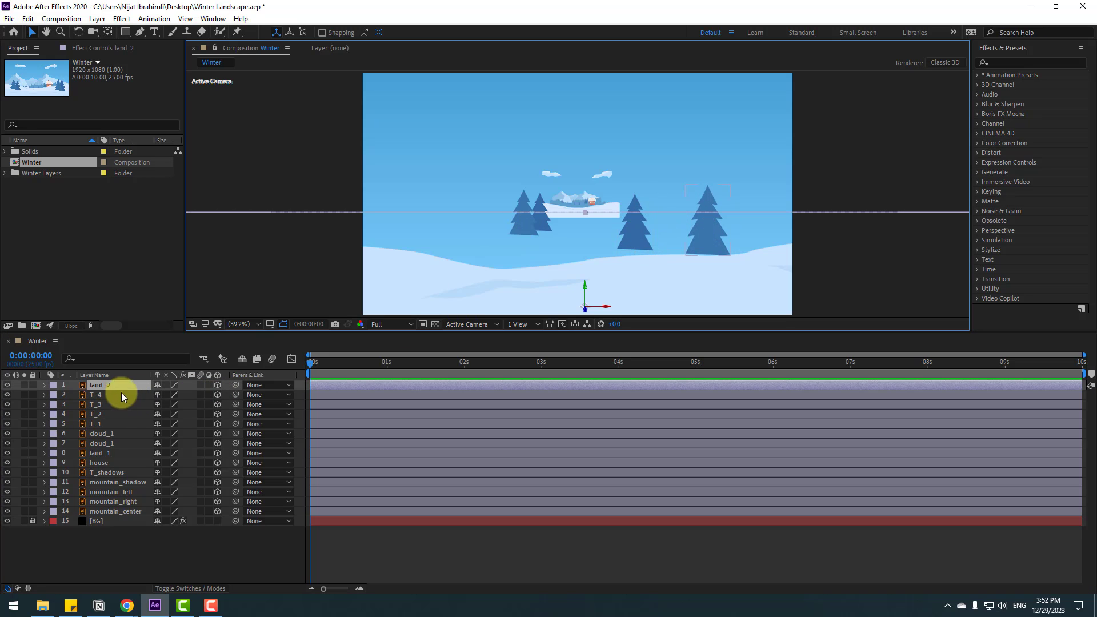
# Move tree T_2 to the far left of the scene and place T_1 slightly lower between it and the centre.
pyautogui.click(98, 404)
pyautogui.click(98, 414)
pyautogui.moveTo(519, 229); pyautogui.dragTo(422, 226)
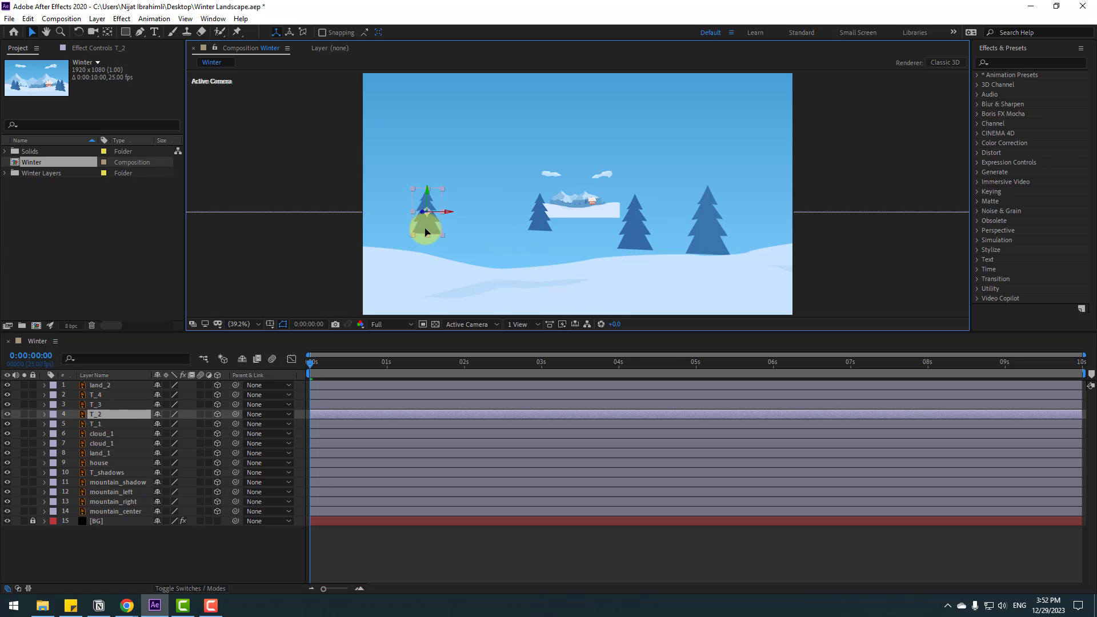
pyautogui.click(95, 424)
pyautogui.moveTo(526, 227); pyautogui.dragTo(477, 240)
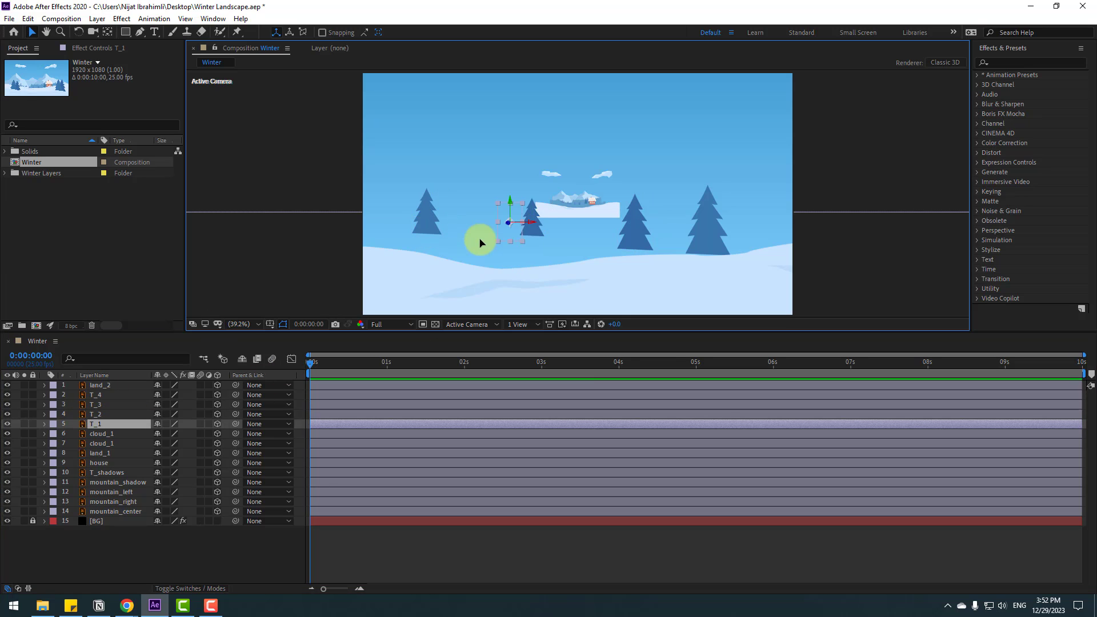
pyautogui.click(168, 428)
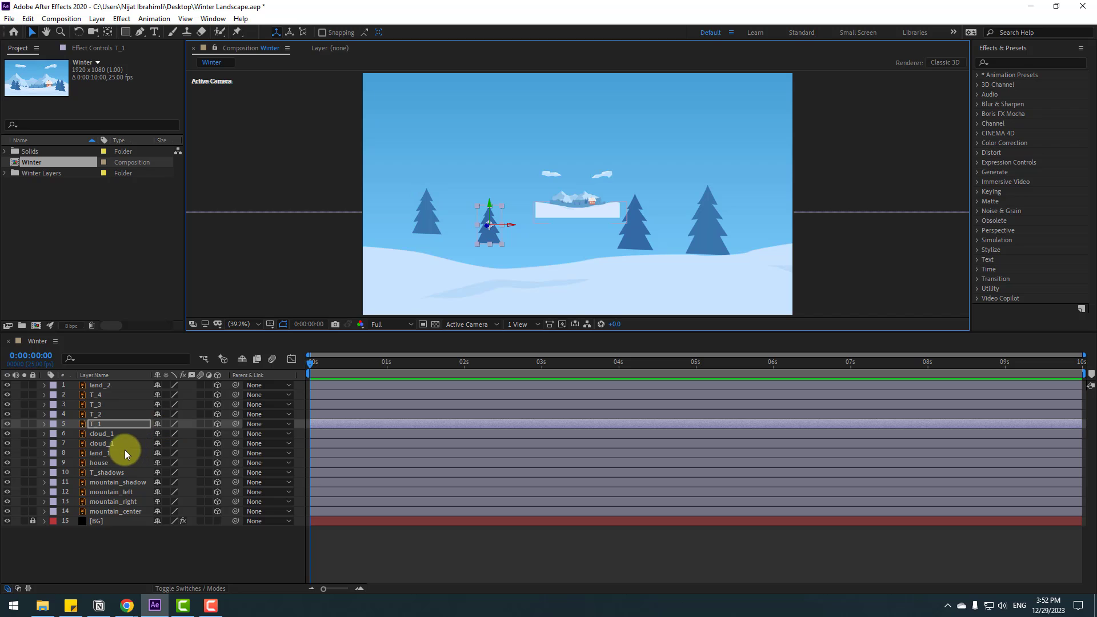
# Scale the land_1 layer to about 652% and lower it so its snow hills span the frame behind the trees.
pyautogui.click(102, 453)
pyautogui.press('s')
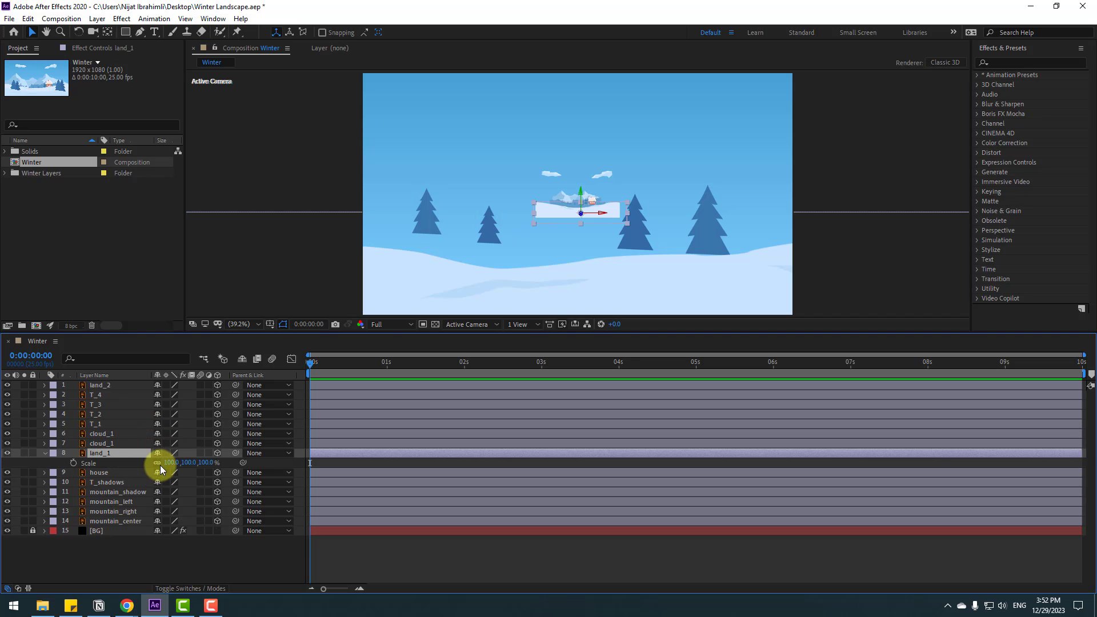
pyautogui.moveTo(194, 460); pyautogui.dragTo(436, 411)
pyautogui.moveTo(581, 194); pyautogui.dragTo(547, 369)
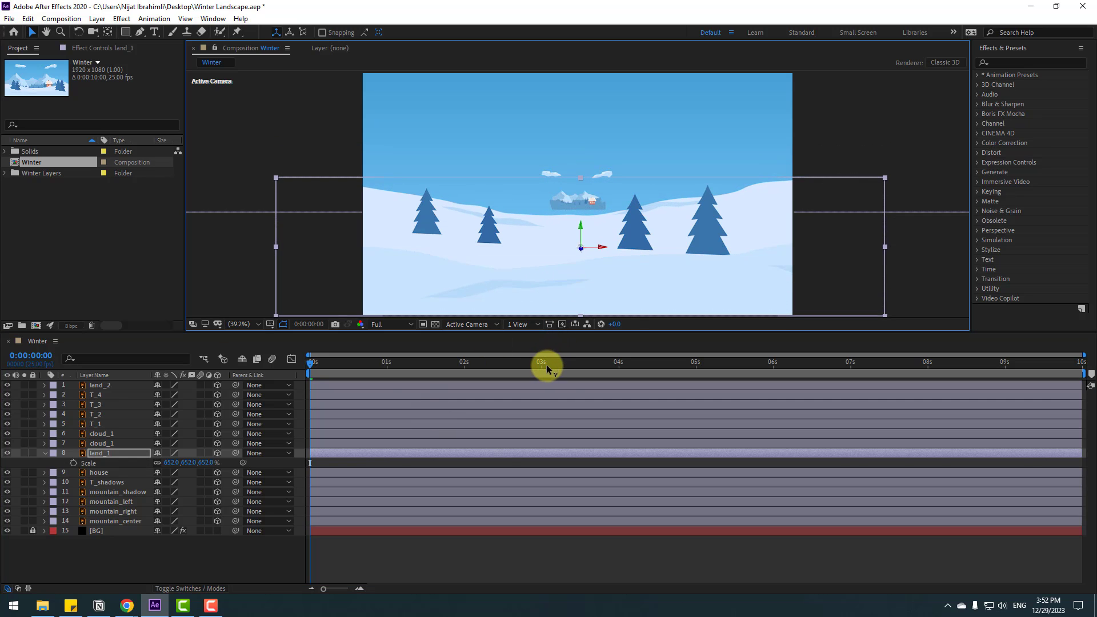
pyautogui.click(45, 453)
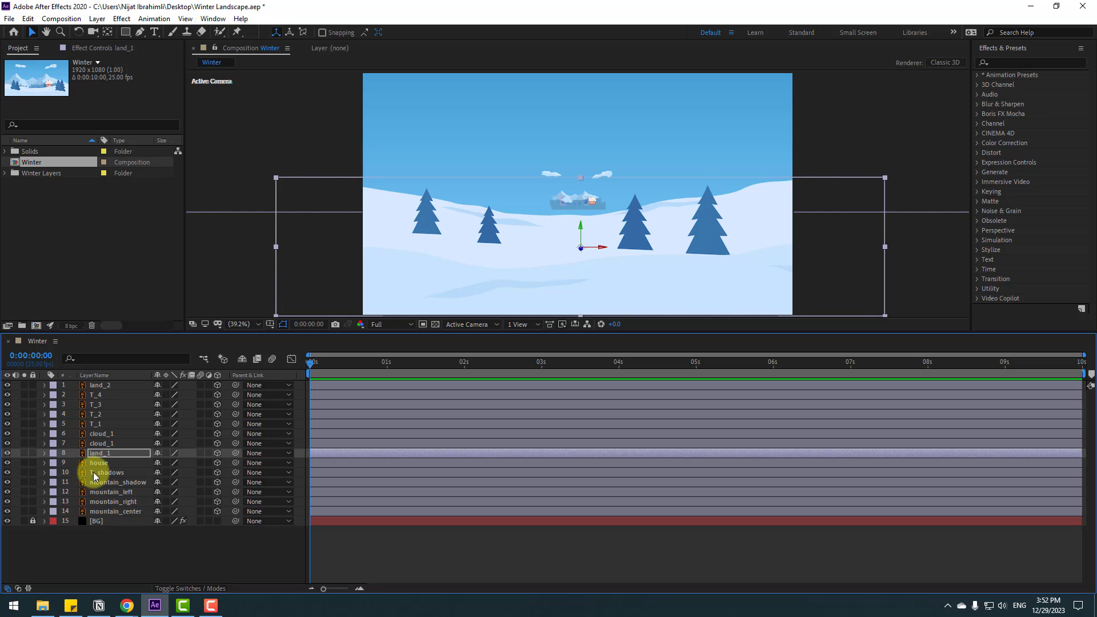
# Scale the house layer to about 471% and move it right and slightly up onto the hill behind T_3.
pyautogui.click(98, 464)
pyautogui.press('s')
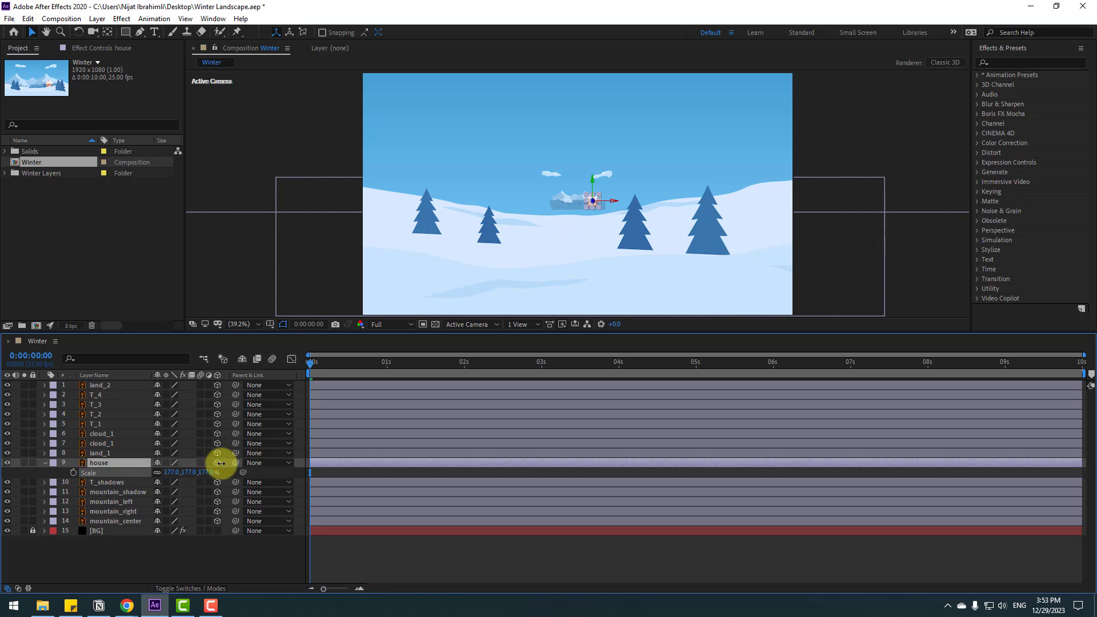
pyautogui.moveTo(221, 463); pyautogui.dragTo(348, 437)
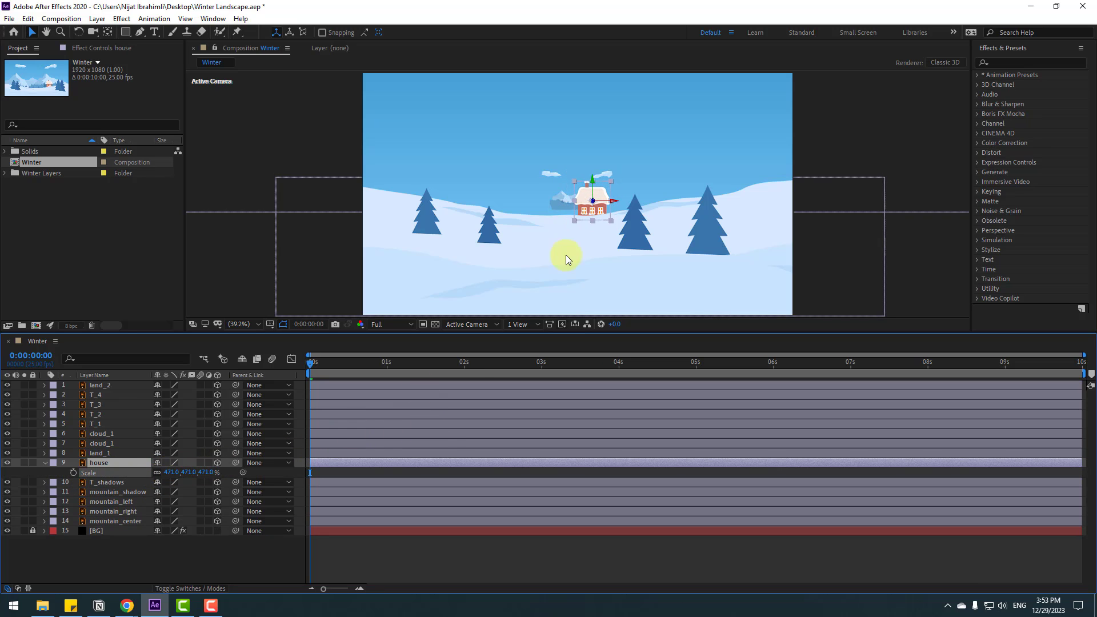
pyautogui.moveTo(590, 201); pyautogui.dragTo(666, 200)
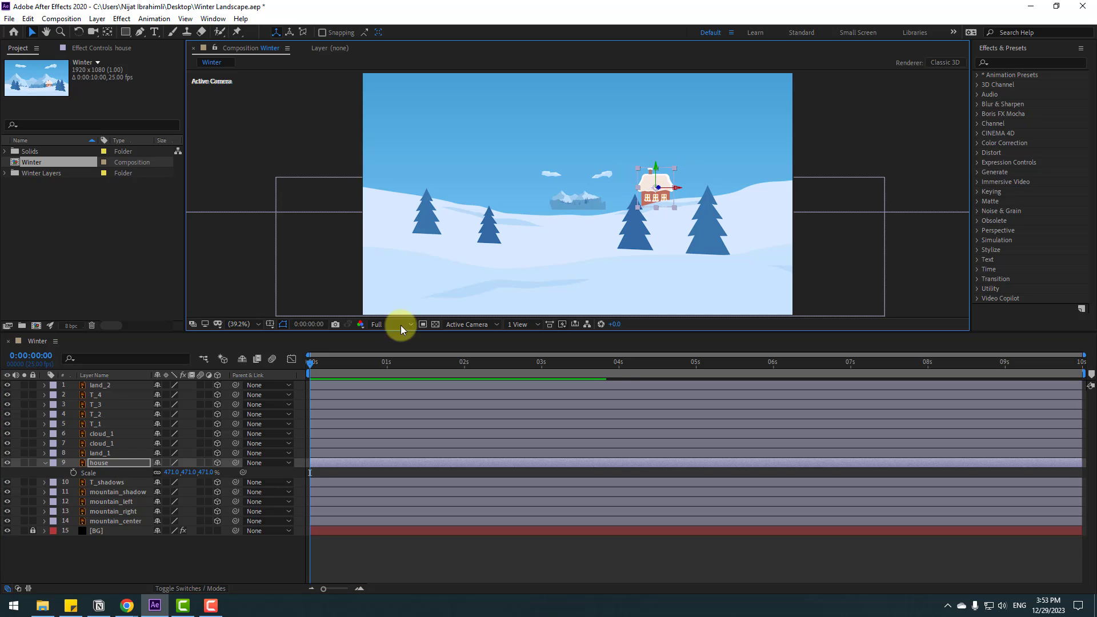
# Scale the T_shadows layer to about 1436% and raise it so the background trees stand above the land_1 hills.
pyautogui.click(109, 484)
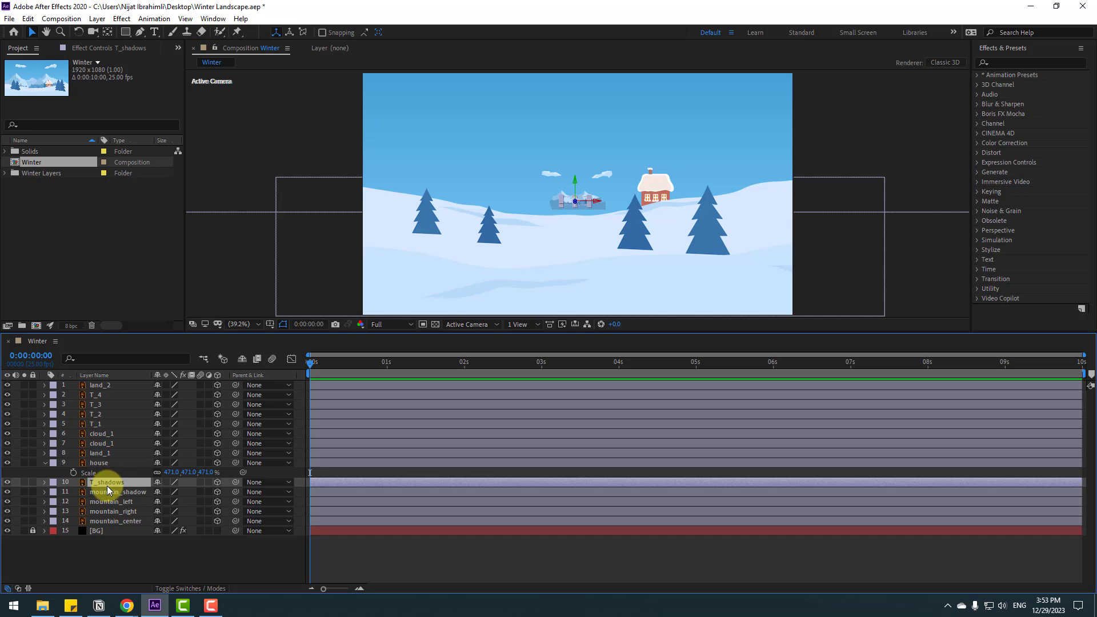
pyautogui.press('s')
pyautogui.moveTo(195, 489); pyautogui.dragTo(803, 364)
pyautogui.moveTo(575, 186); pyautogui.dragTo(578, 124)
pyautogui.click(630, 65)
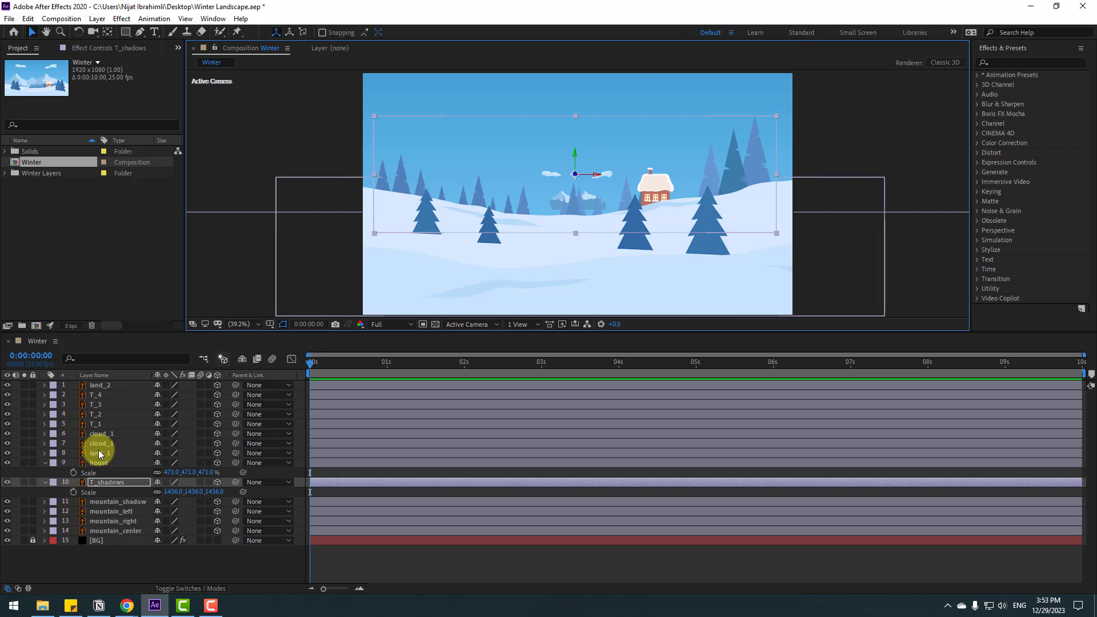
# Scale mountain_shadow to about 927%, shift it slightly right, and collapse the open Scale properties.
pyautogui.click(104, 506)
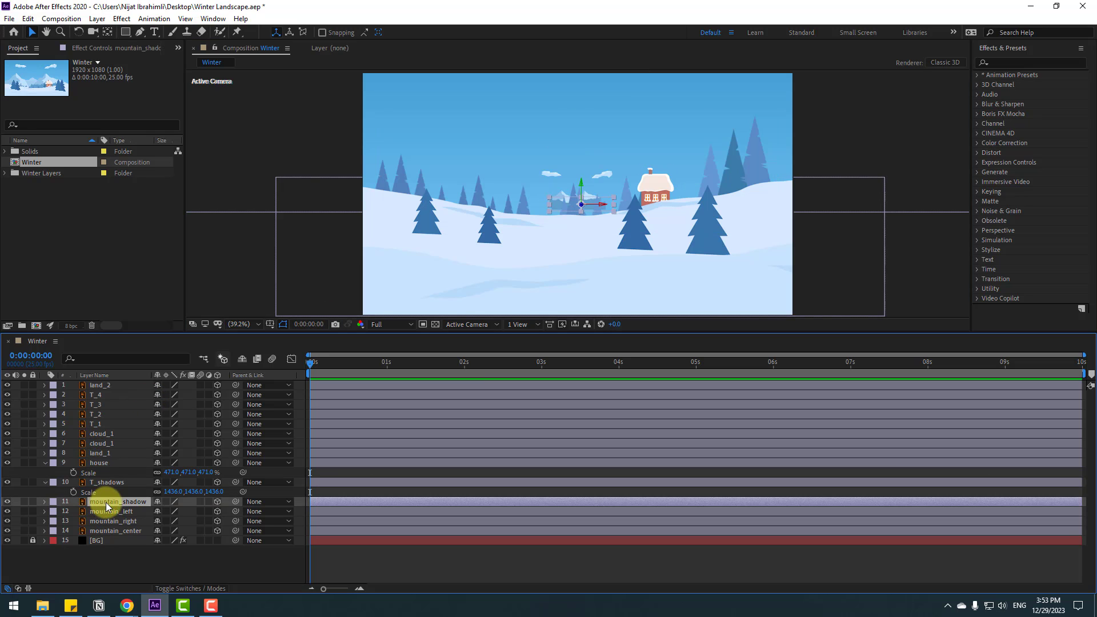
pyautogui.press('s')
pyautogui.moveTo(178, 510); pyautogui.dragTo(574, 445)
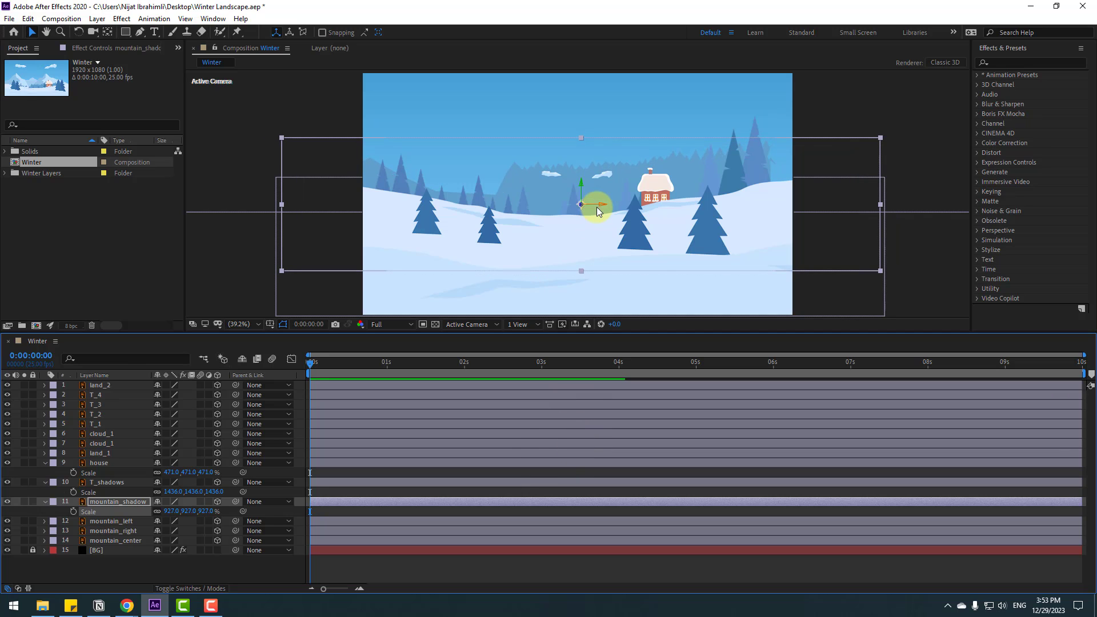
pyautogui.moveTo(595, 203); pyautogui.dragTo(865, 187)
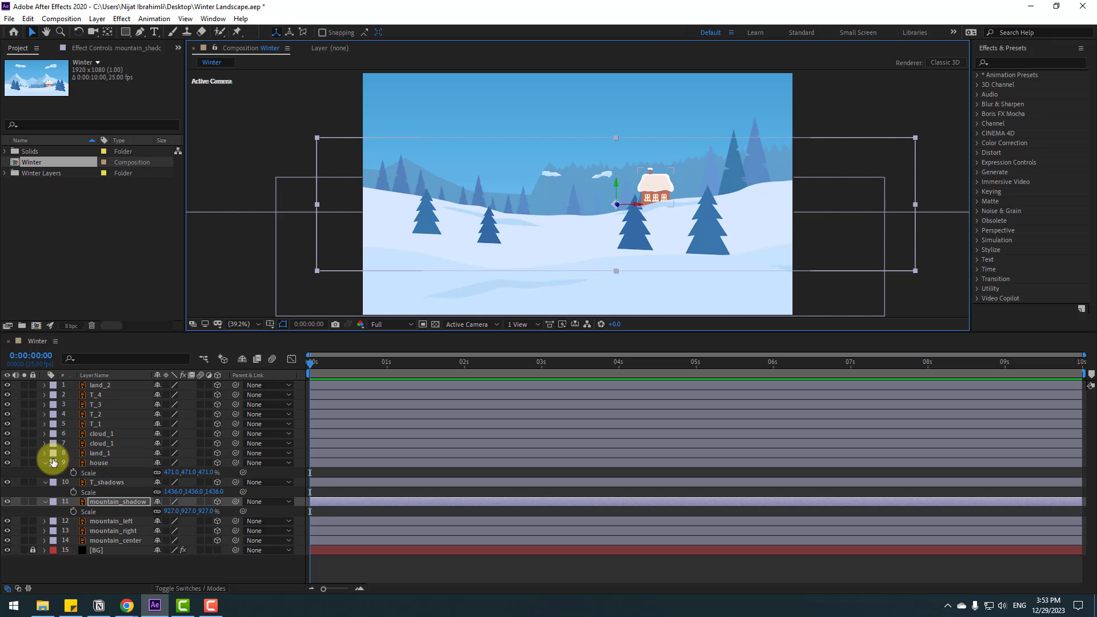
pyautogui.click(46, 482)
pyautogui.click(46, 463)
pyautogui.press('s')
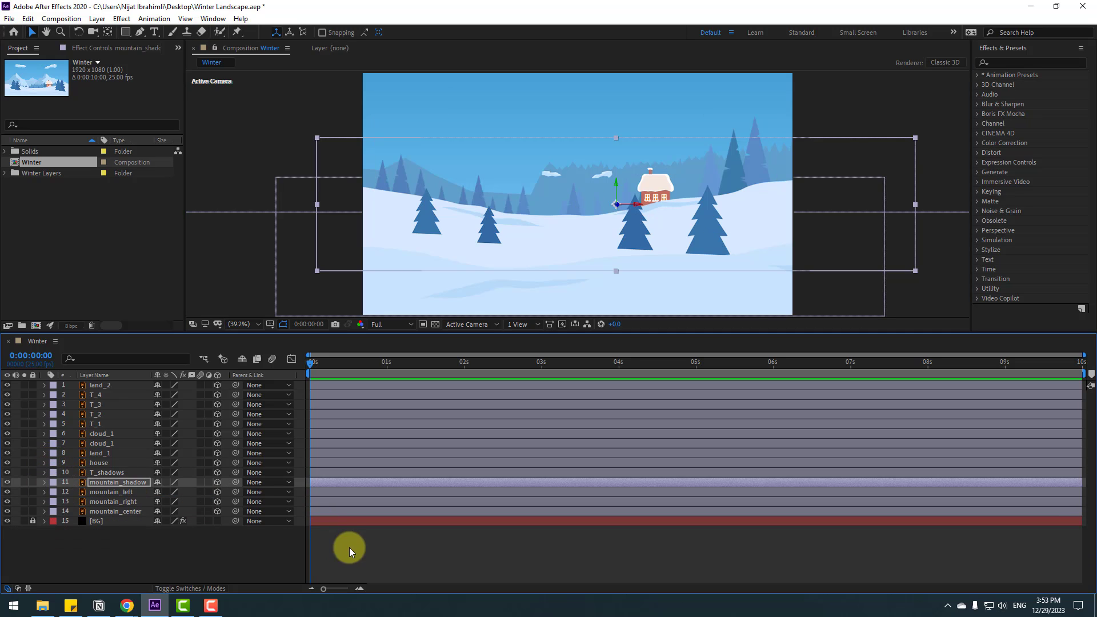
# Scale mountain_left to about 1312% and move it left and slightly up behind the forest.
pyautogui.click(108, 493)
pyautogui.press('s')
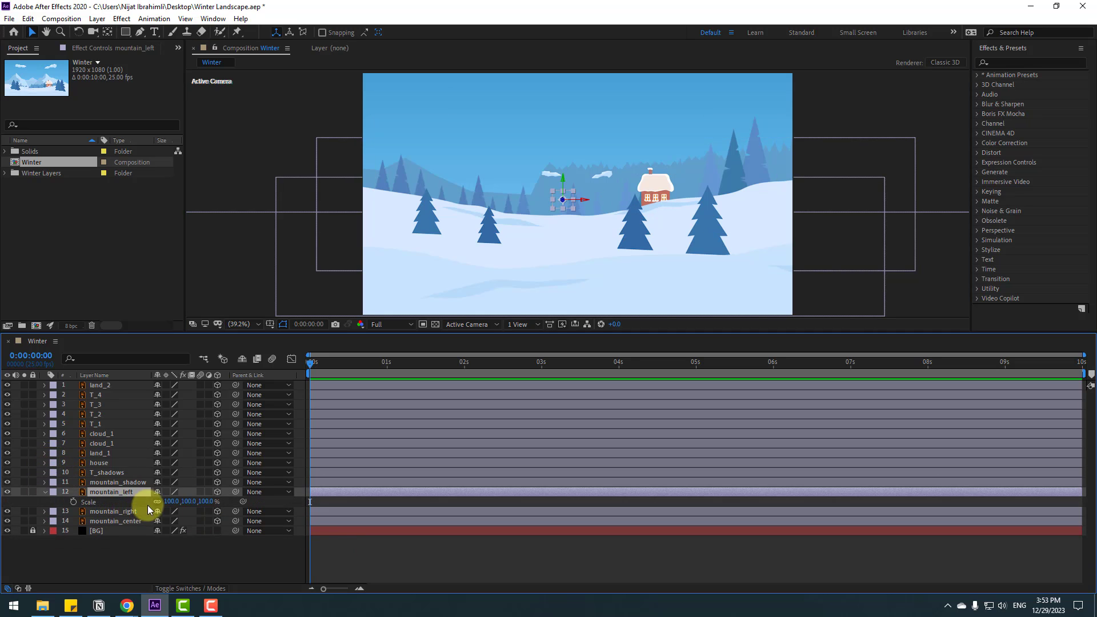
pyautogui.moveTo(447, 453); pyautogui.dragTo(733, 371)
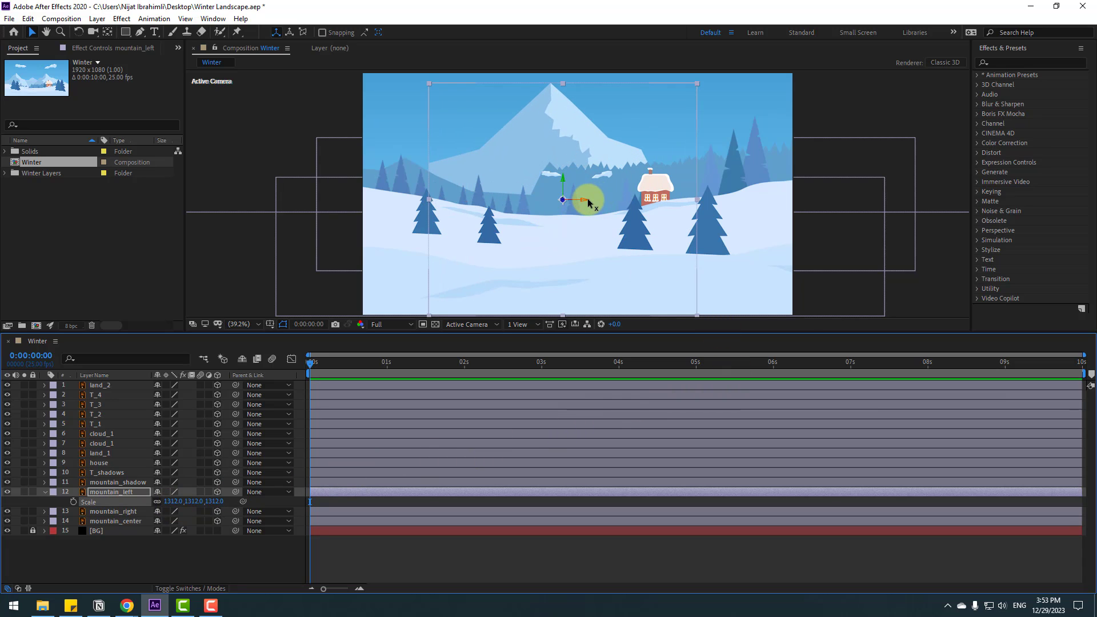
pyautogui.moveTo(588, 200); pyautogui.dragTo(0, 217)
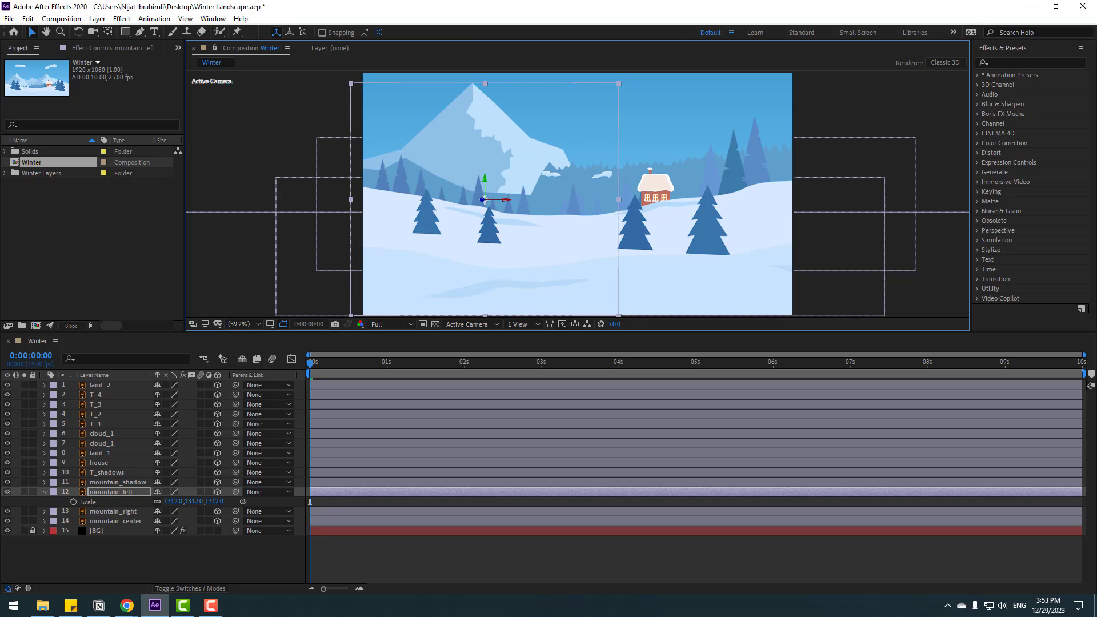
pyautogui.moveTo(485, 181); pyautogui.dragTo(481, 111)
pyautogui.click(44, 492)
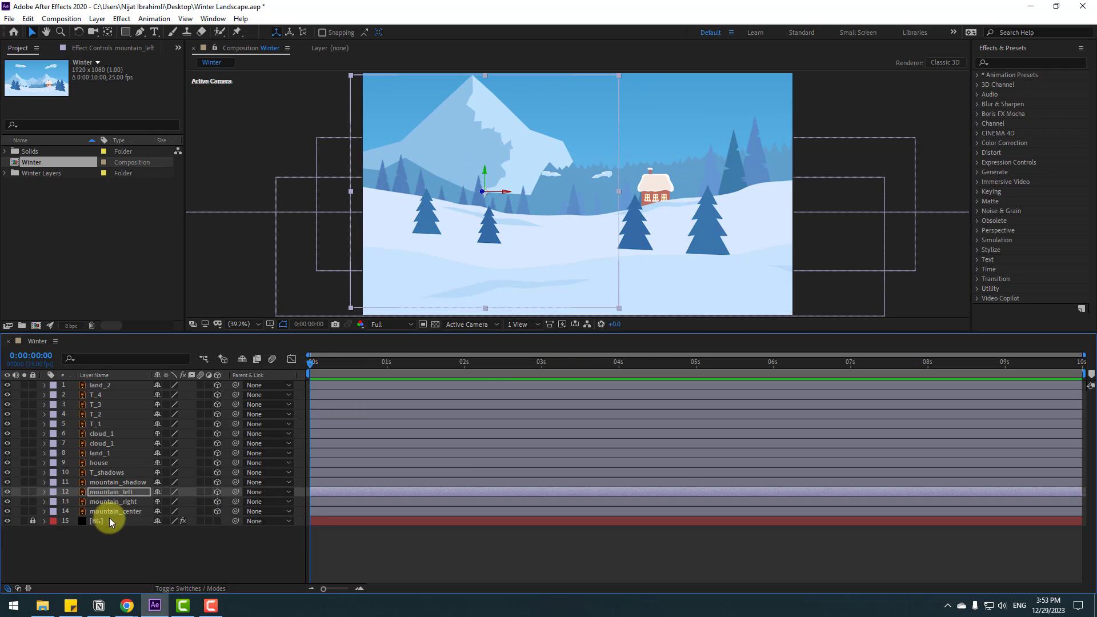
# Scale mountain_right to about 1464% and move it right so its peak sits near the frame's right edge.
pyautogui.click(120, 503)
pyautogui.press('s')
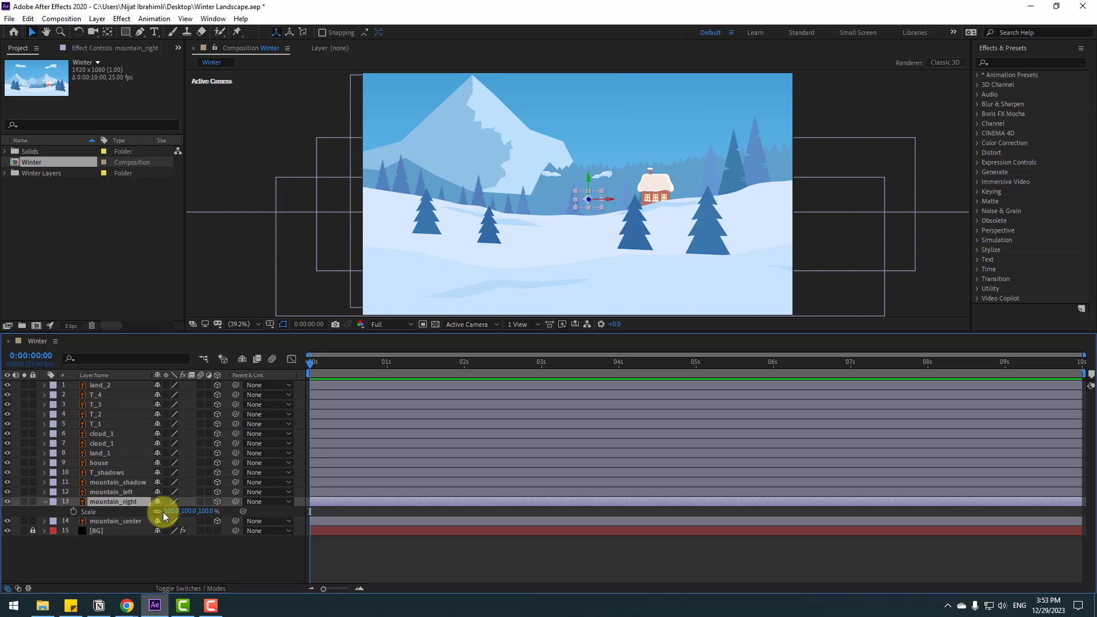
pyautogui.moveTo(310, 484); pyautogui.dragTo(795, 360)
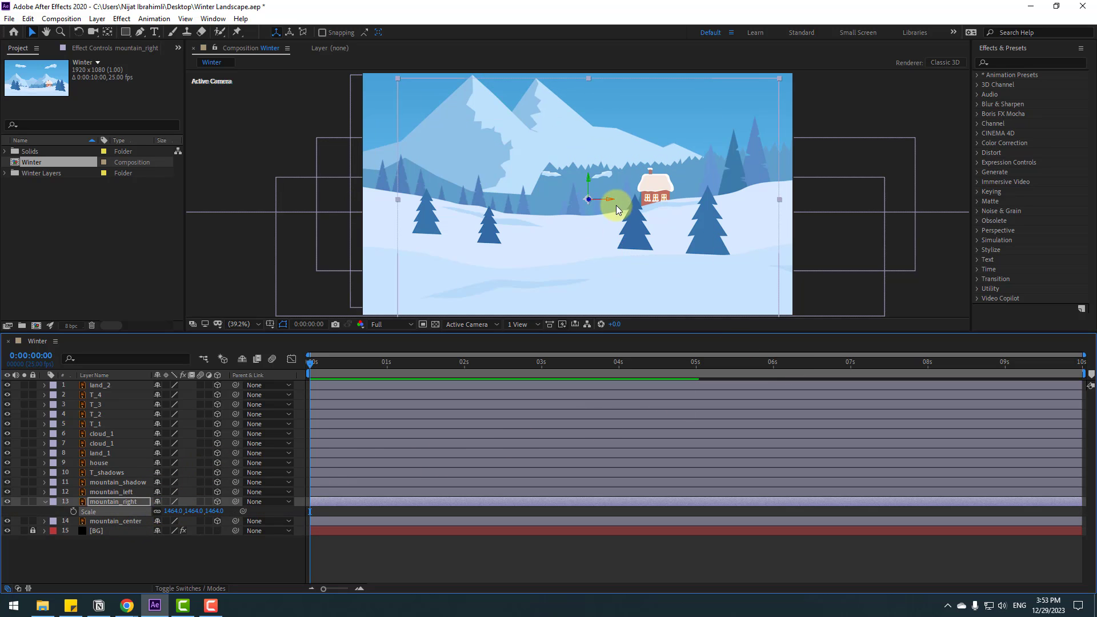
pyautogui.moveTo(606, 196); pyautogui.dragTo(797, 188)
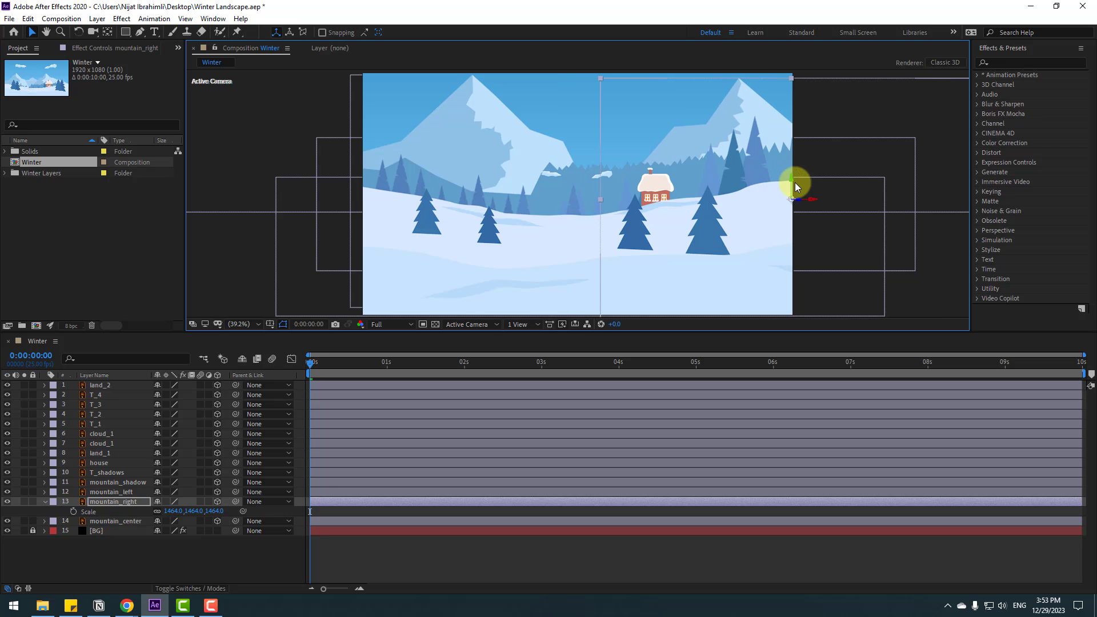
pyautogui.press('s')
# Scale mountain_center to about 1616% and raise it so its peak shows between the two side mountains.
pyautogui.click(115, 513)
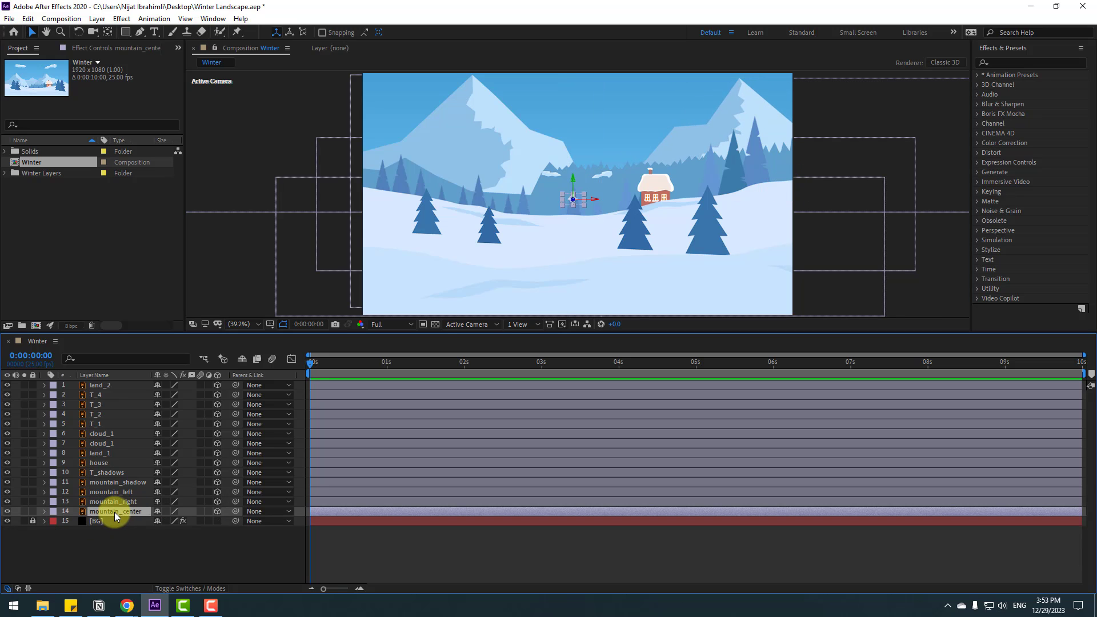
pyautogui.press('s')
pyautogui.moveTo(171, 522); pyautogui.dragTo(817, 369)
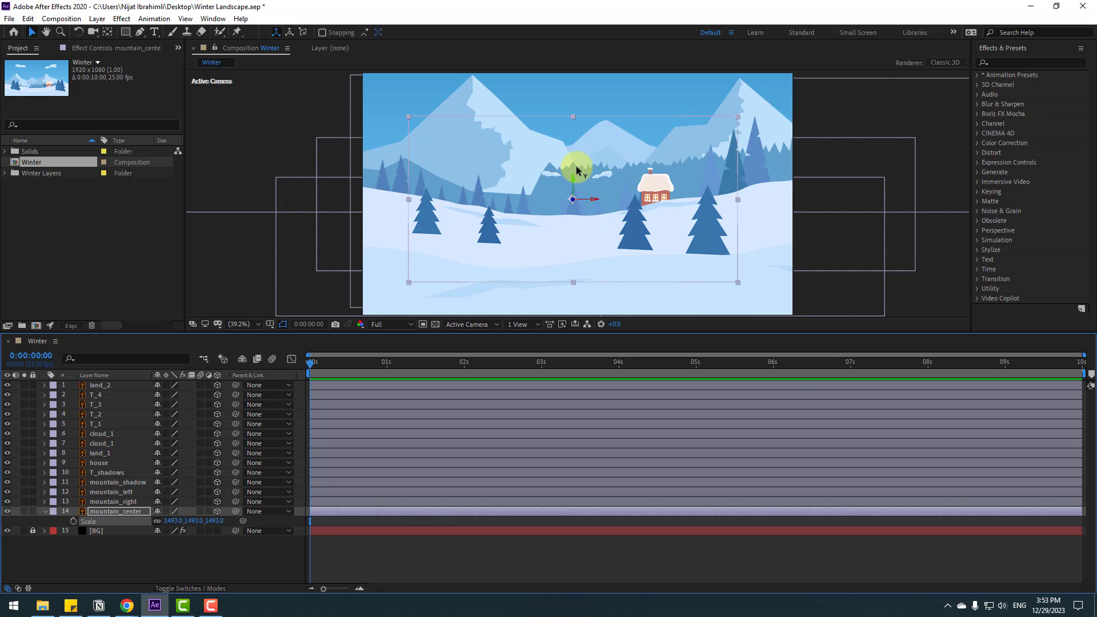
pyautogui.moveTo(578, 170); pyautogui.dragTo(598, 145)
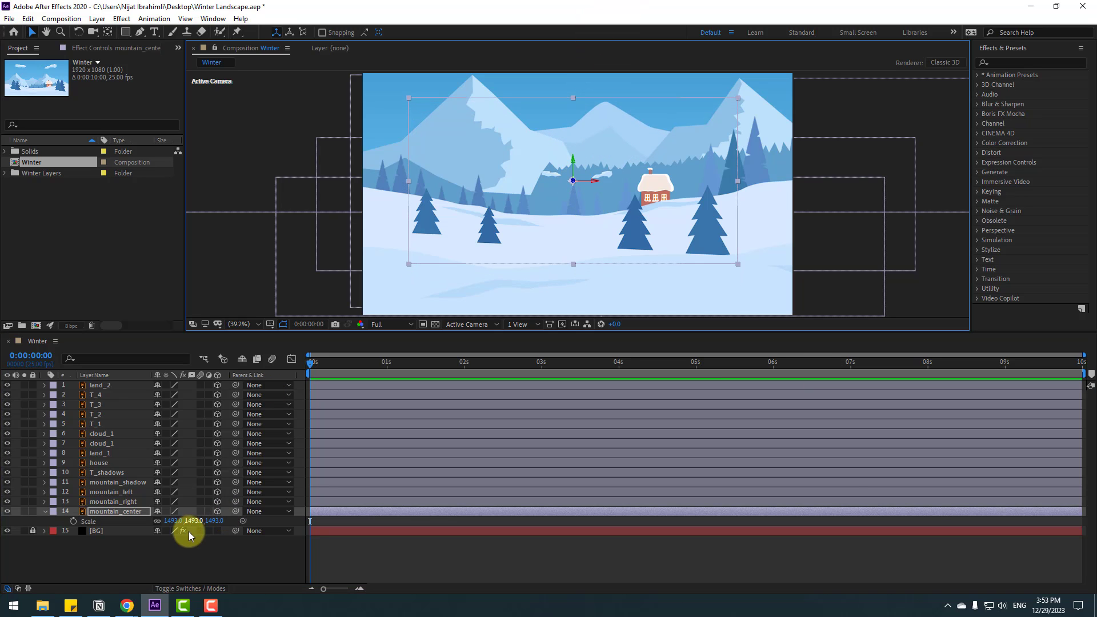
pyautogui.moveTo(166, 522); pyautogui.dragTo(179, 521)
pyautogui.moveTo(227, 510); pyautogui.dragTo(245, 510)
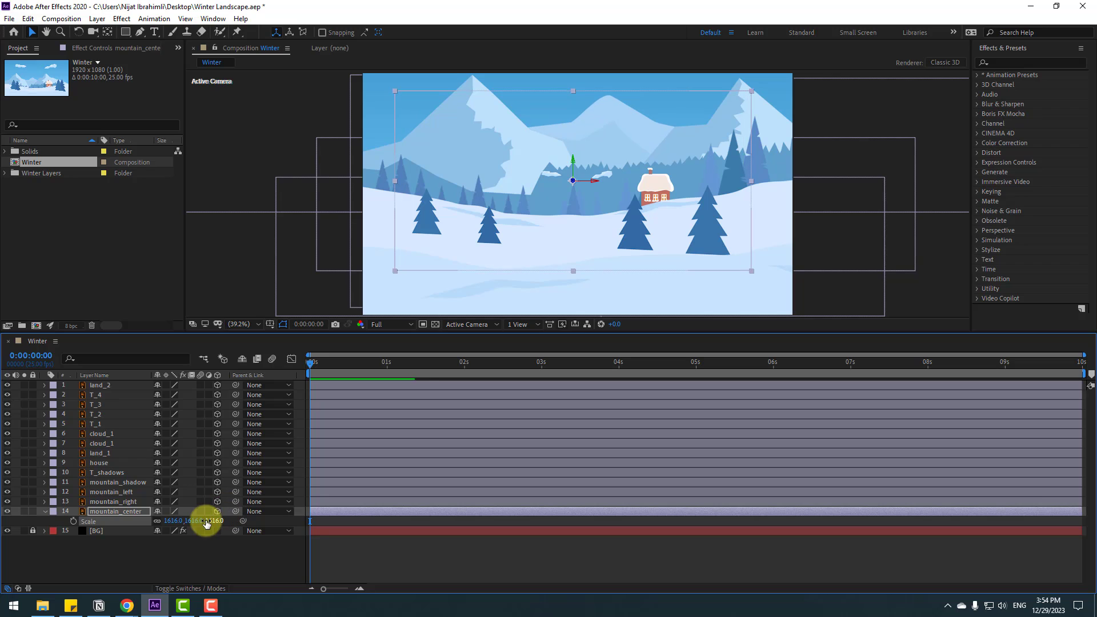
pyautogui.click(45, 512)
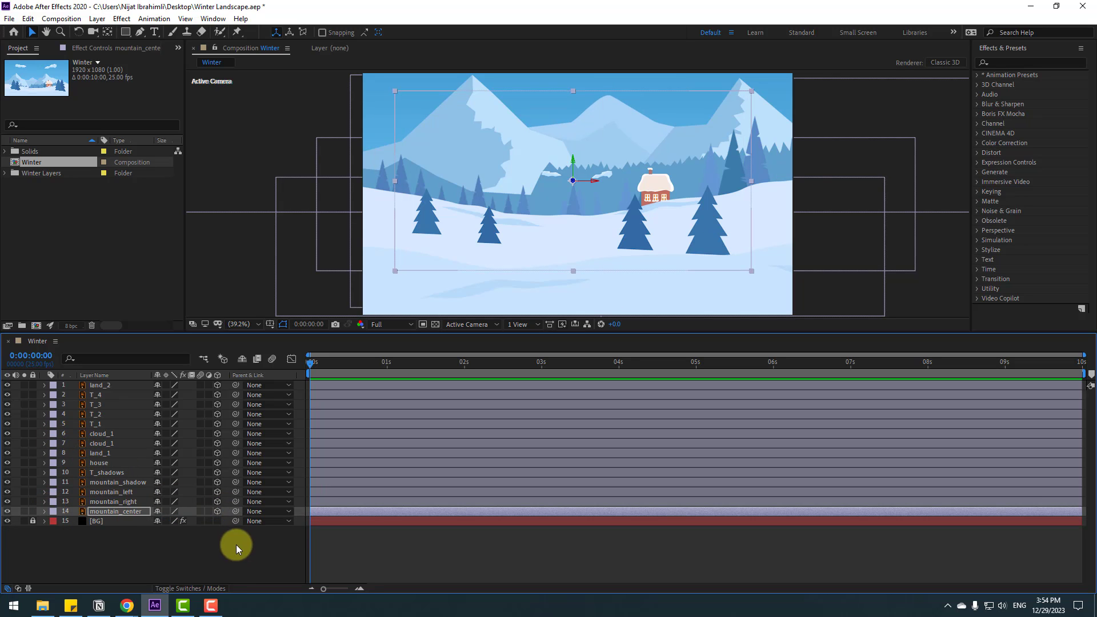
# Add a new two-node camera with the 50mm preset to the Winter composition.
pyautogui.click(234, 544)
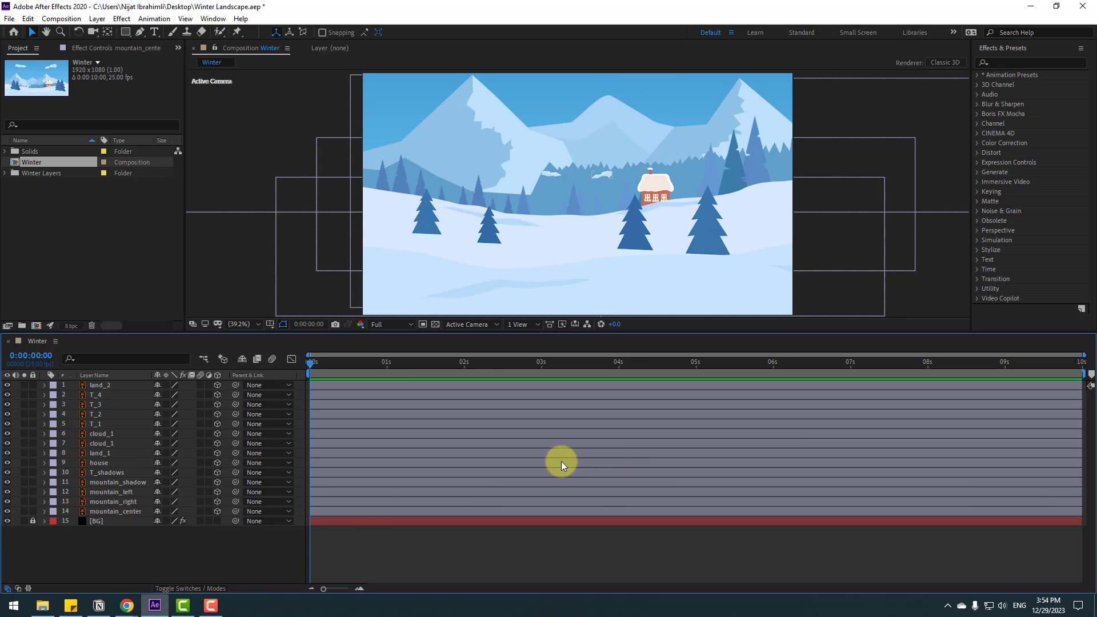
pyautogui.rightClick(157, 556)
pyautogui.moveTo(223, 433)
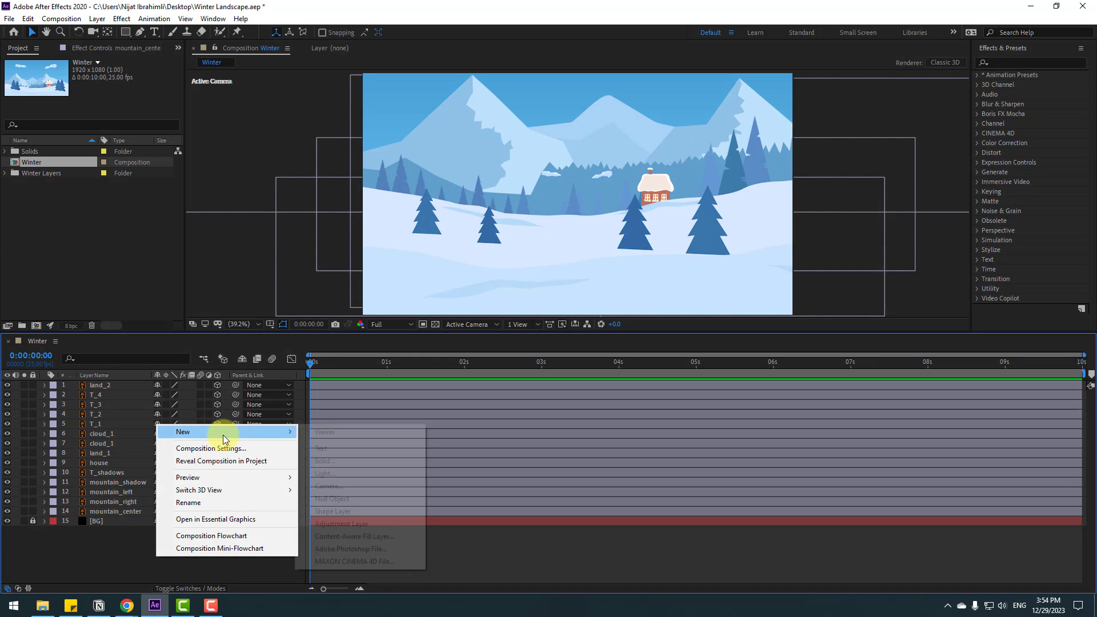
pyautogui.click(341, 486)
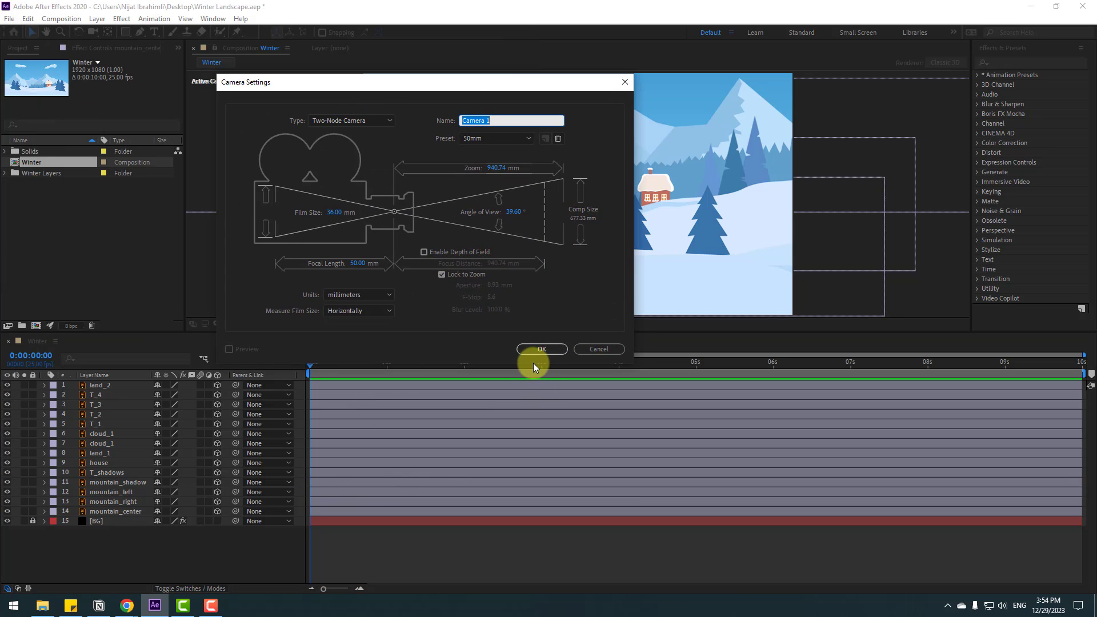
pyautogui.click(545, 349)
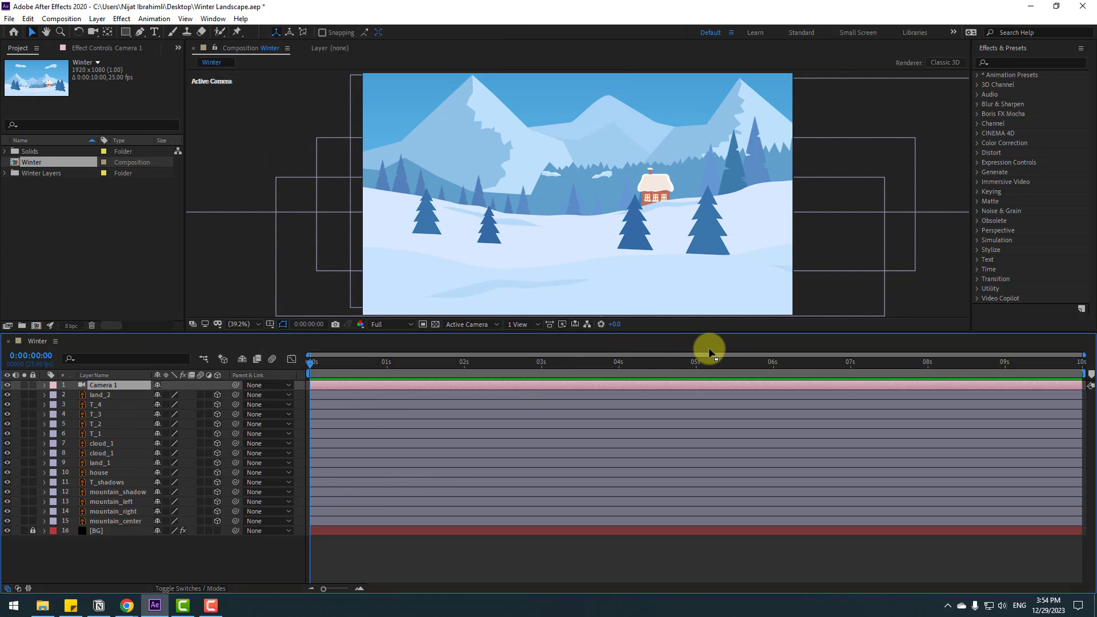
# Create an orbit null for Camera 1 and enlarge the composition view.
pyautogui.rightClick(105, 389)
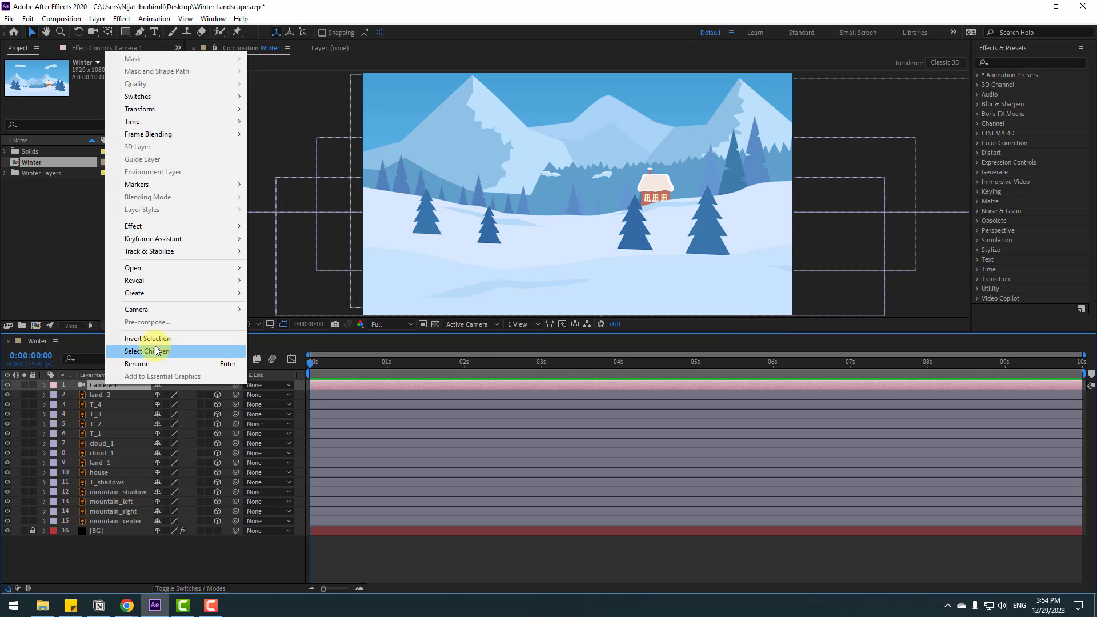
pyautogui.moveTo(184, 310)
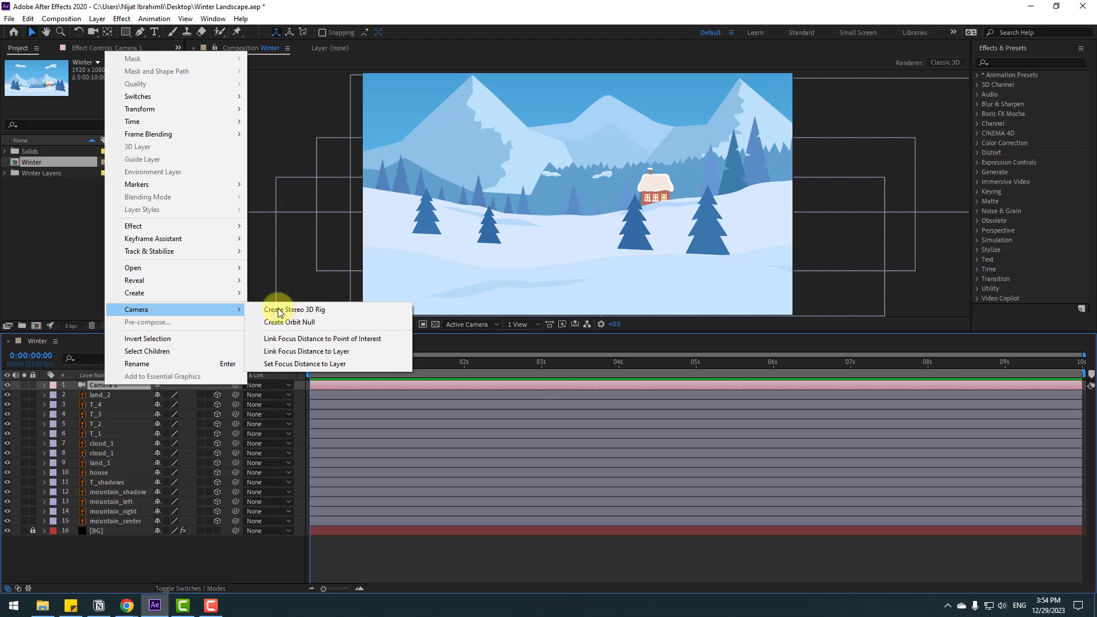
pyautogui.click(330, 323)
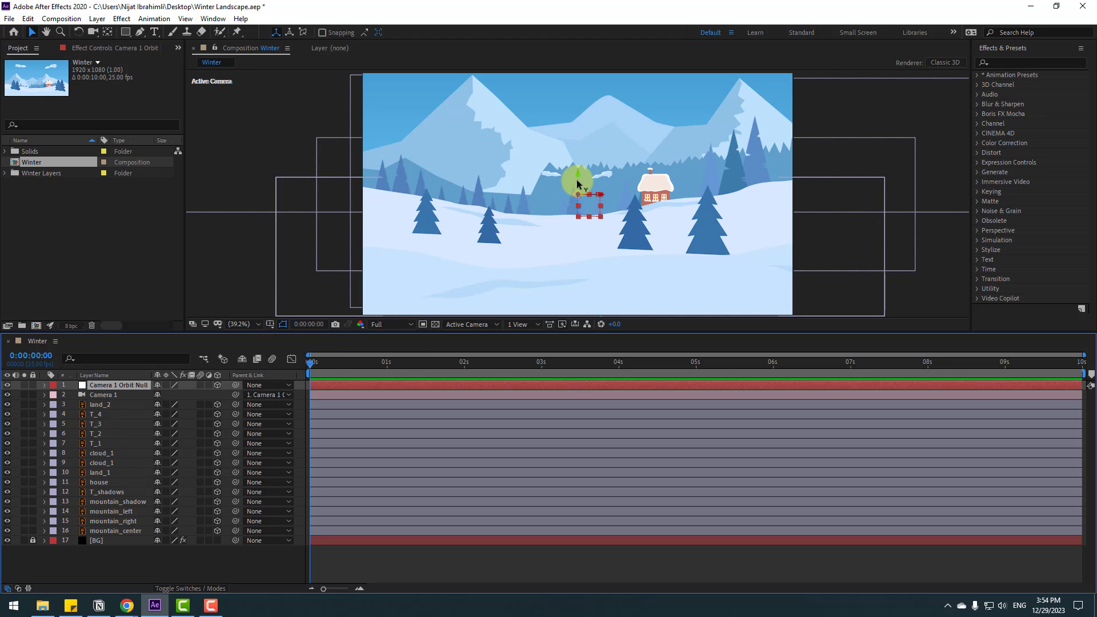
pyautogui.click(112, 34)
pyautogui.click(32, 31)
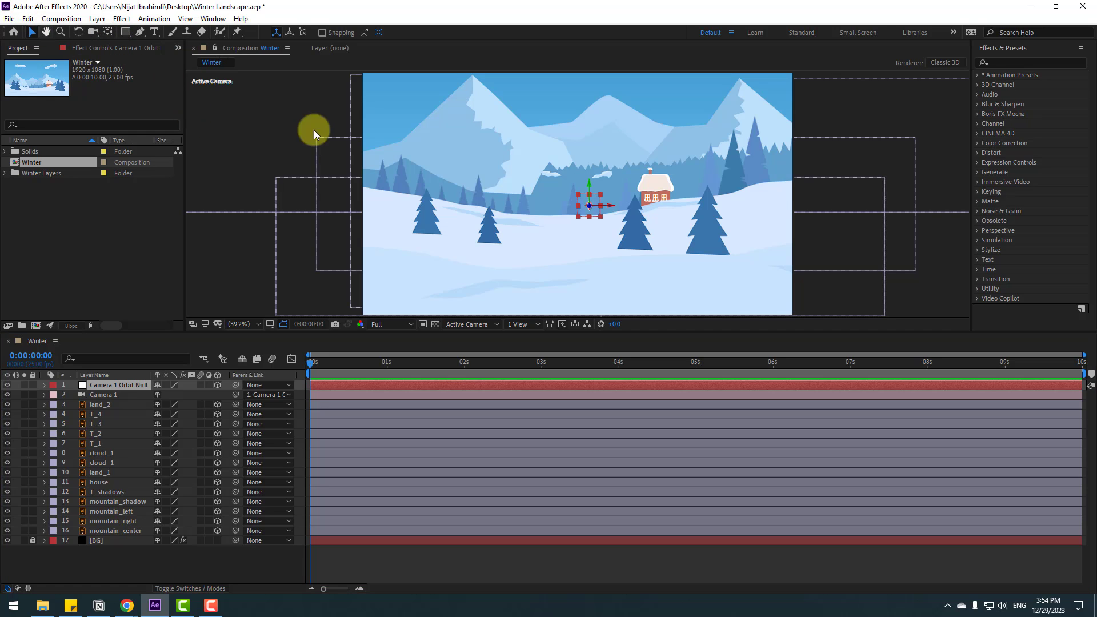
pyautogui.moveTo(521, 334); pyautogui.dragTo(512, 430)
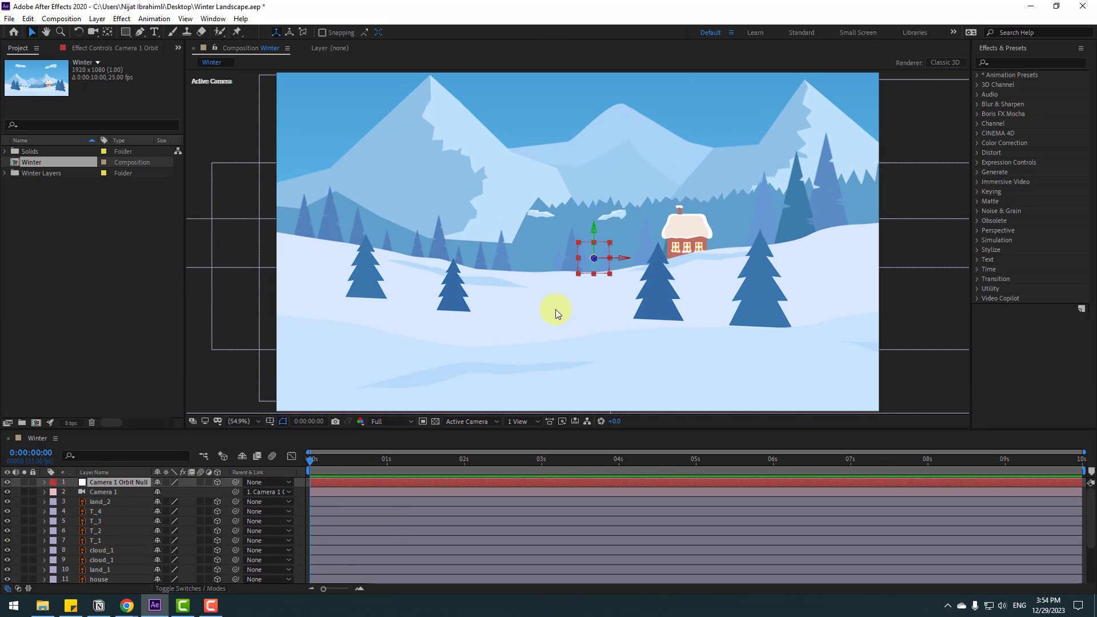
# Reveal the orbit null's Position property and set its first keyframe at 0 seconds.
pyautogui.press('c')
pyautogui.moveTo(543, 262); pyautogui.dragTo(118, 486)
pyautogui.click(114, 481)
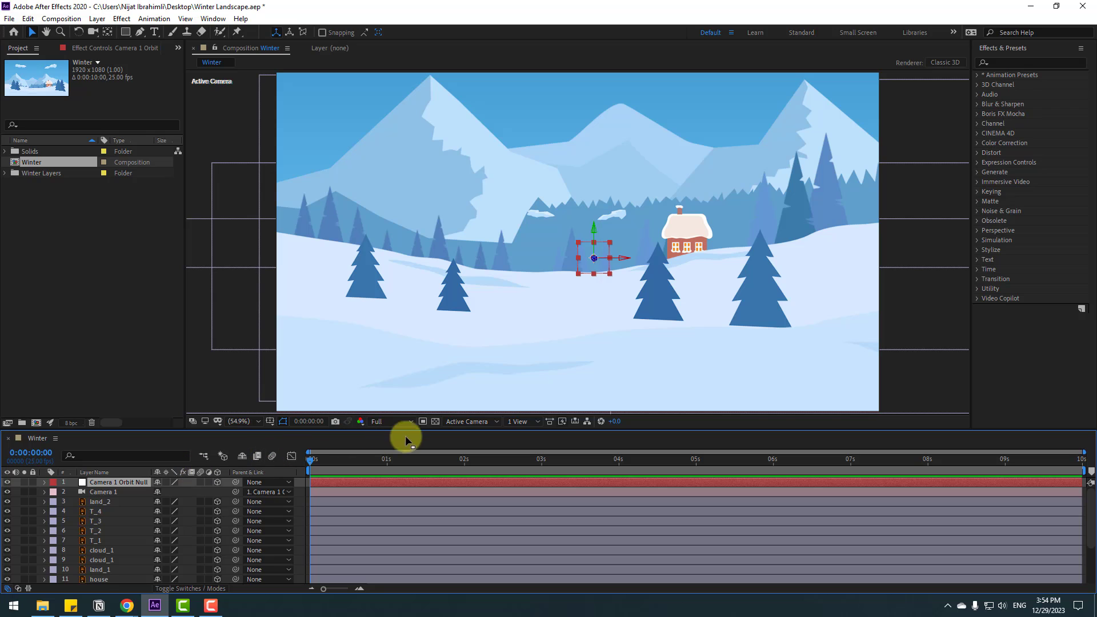
pyautogui.press('p')
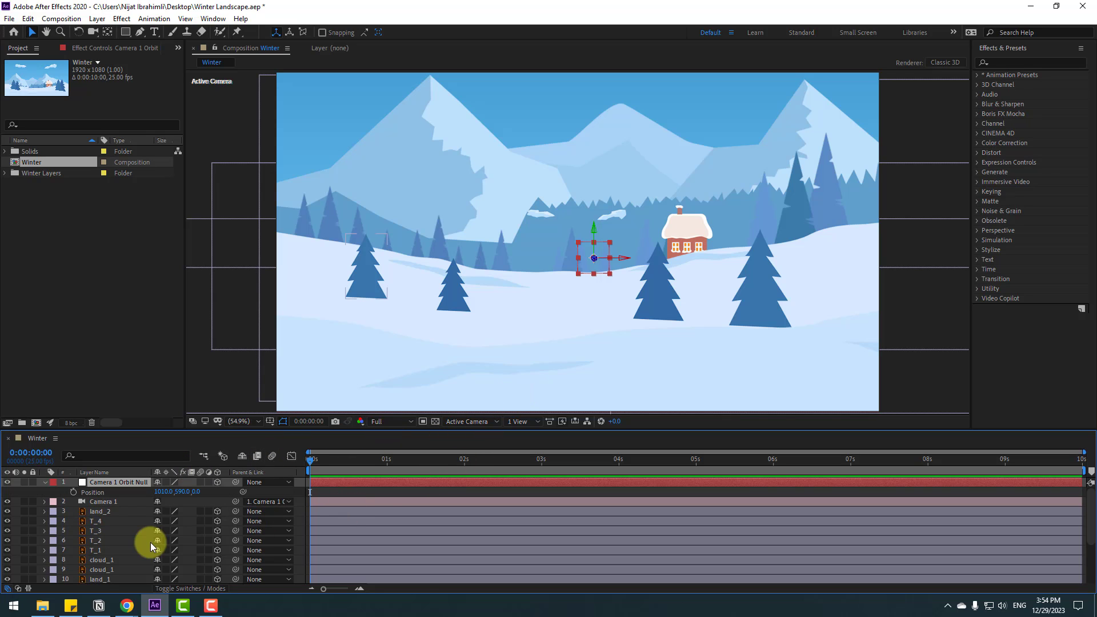
pyautogui.click(73, 492)
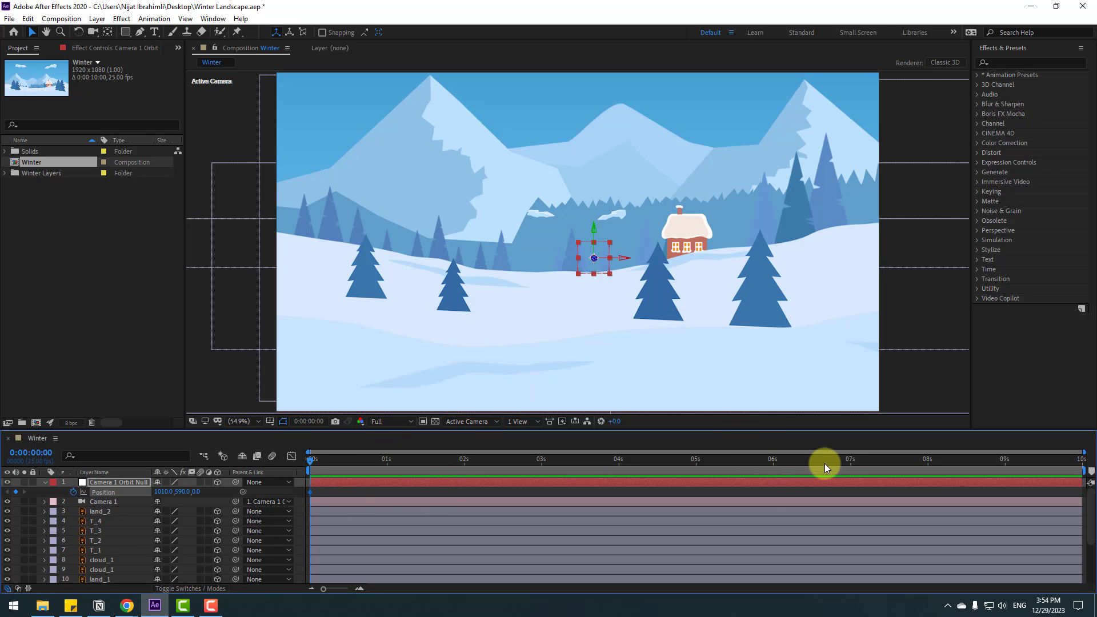
# End the work area at 8 seconds, keyframe the orbit null's Z position to 5110 there, and scrub back through the move.
pyautogui.click(928, 463)
pyautogui.press('n')
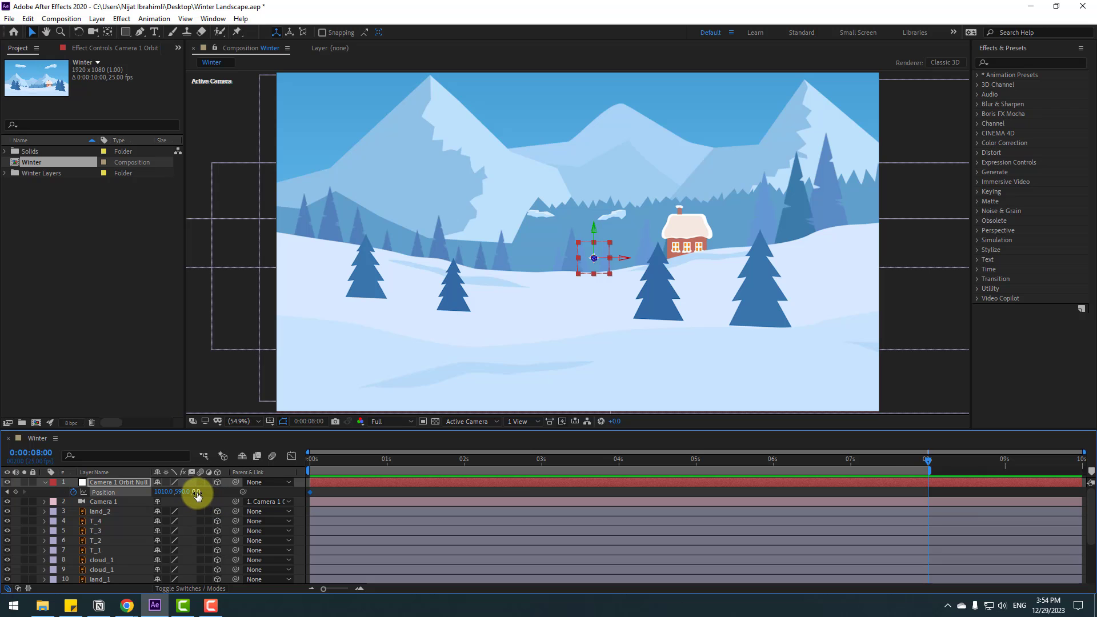
pyautogui.moveTo(199, 493); pyautogui.dragTo(451, 446)
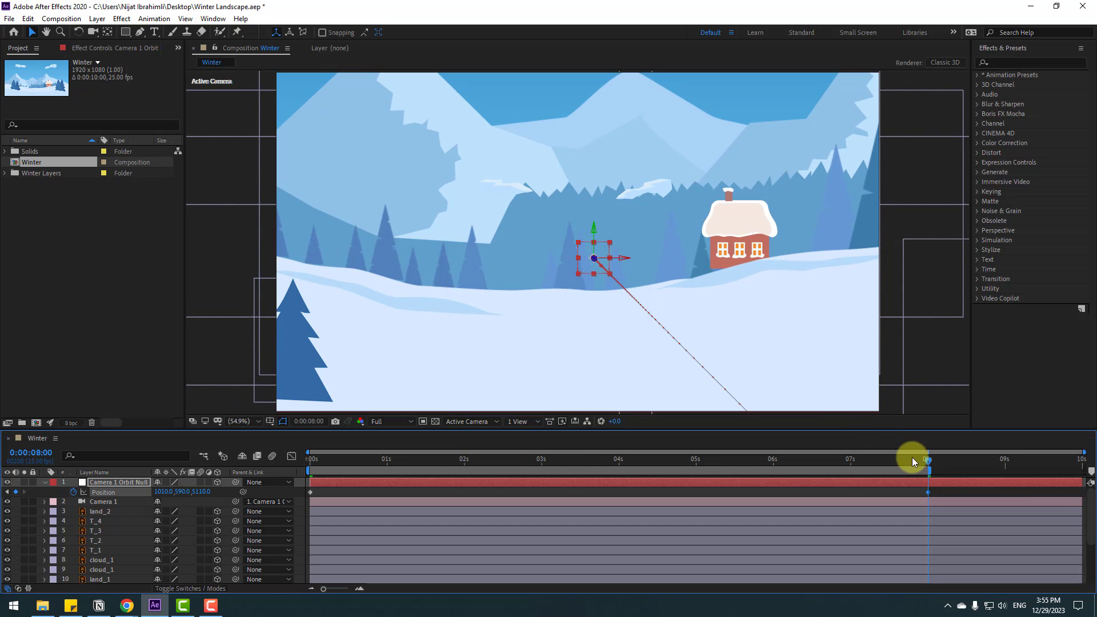
pyautogui.moveTo(911, 461); pyautogui.dragTo(219, 460)
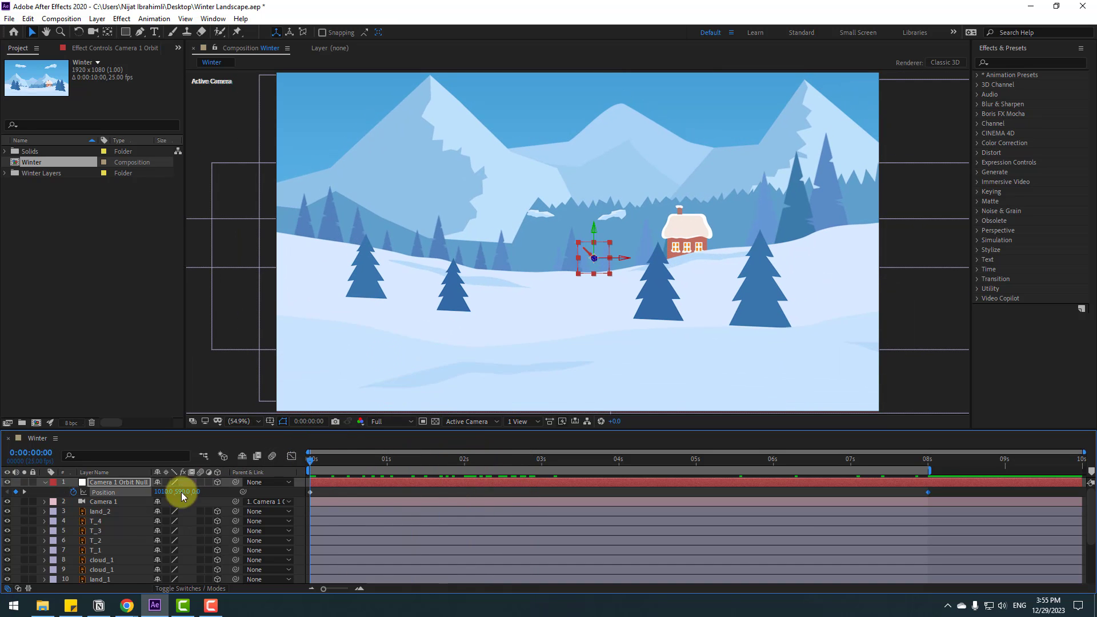
# Scale land_1 to 915% and lower it so its bottom edge stays out of frame throughout the camera move.
pyautogui.scroll(-2, 125, 520)
pyautogui.scroll(2, 127, 530)
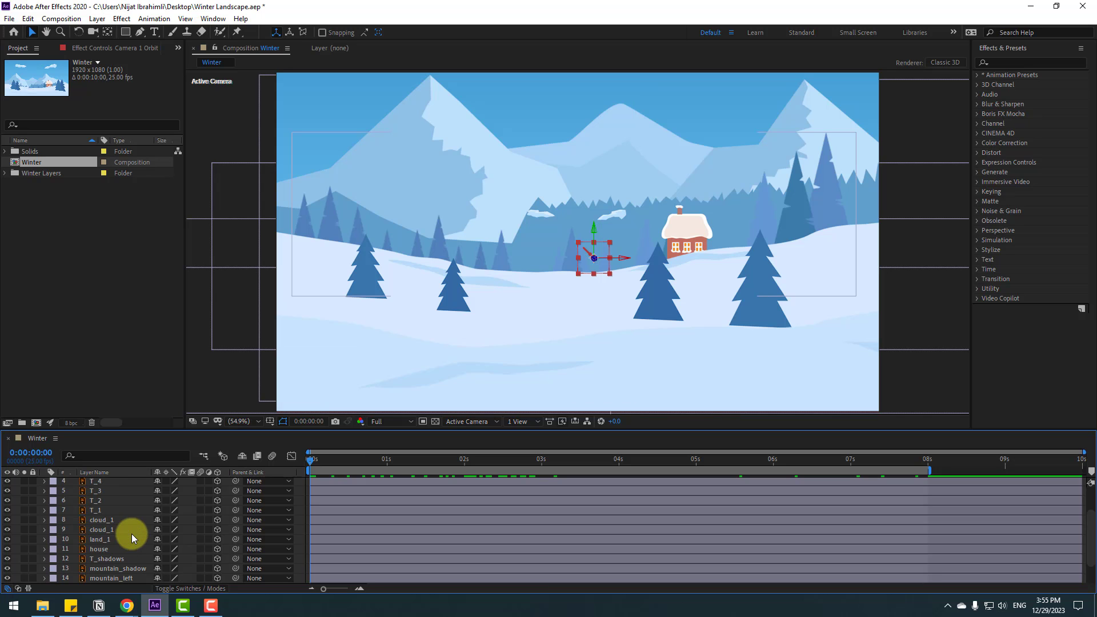
pyautogui.click(107, 539)
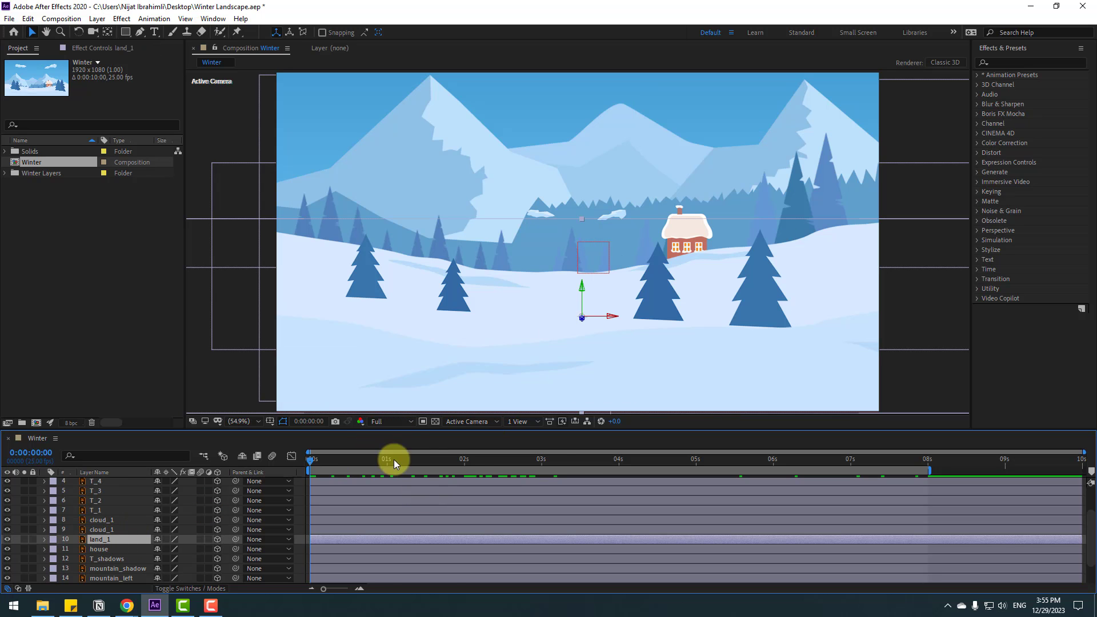
pyautogui.moveTo(394, 460); pyautogui.dragTo(505, 460)
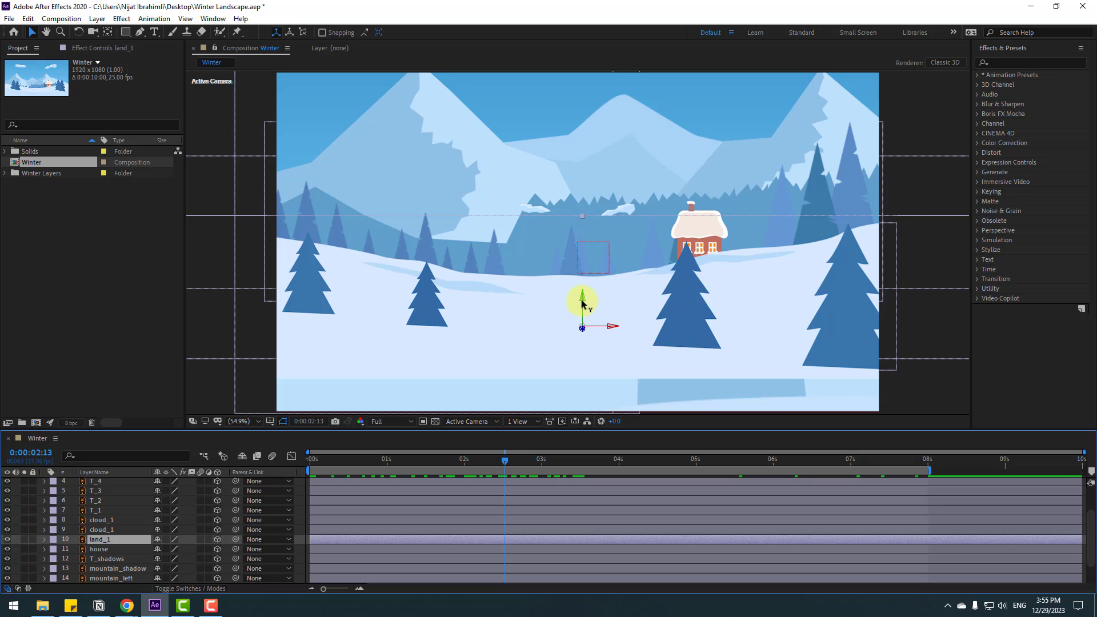
pyautogui.moveTo(581, 301); pyautogui.dragTo(583, 363)
pyautogui.scroll(-1, 623, 316)
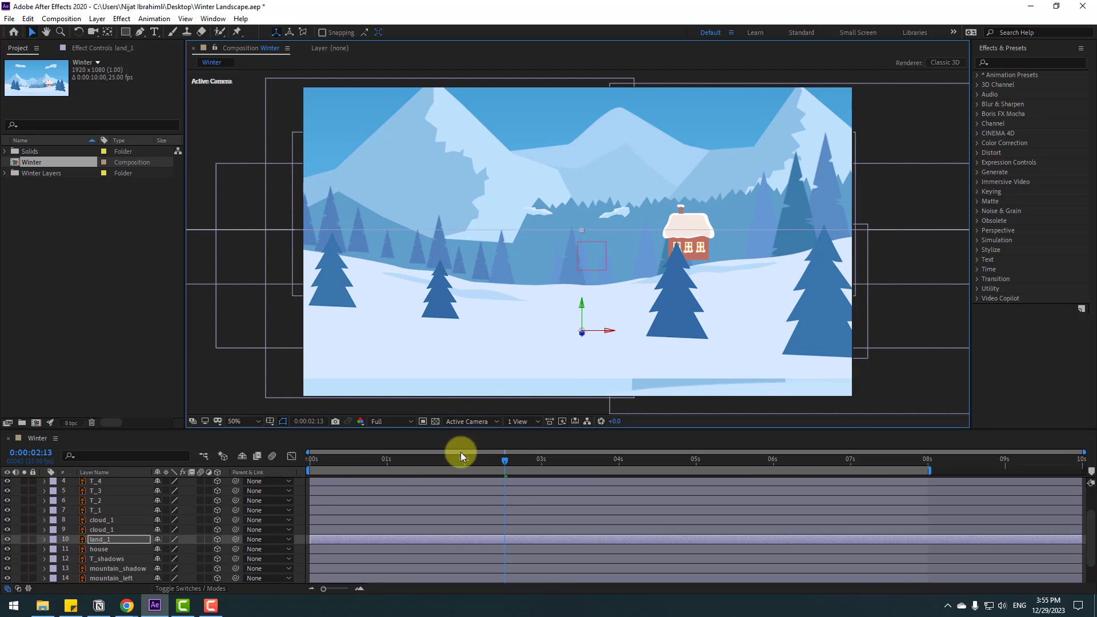
pyautogui.press('s')
pyautogui.moveTo(184, 549); pyautogui.dragTo(305, 517)
pyautogui.moveTo(582, 321); pyautogui.dragTo(582, 331)
pyautogui.moveTo(503, 460); pyautogui.dragTo(785, 444)
# Trim the composition to the 8-second work area and preview the camera move.
pyautogui.rightClick(818, 469)
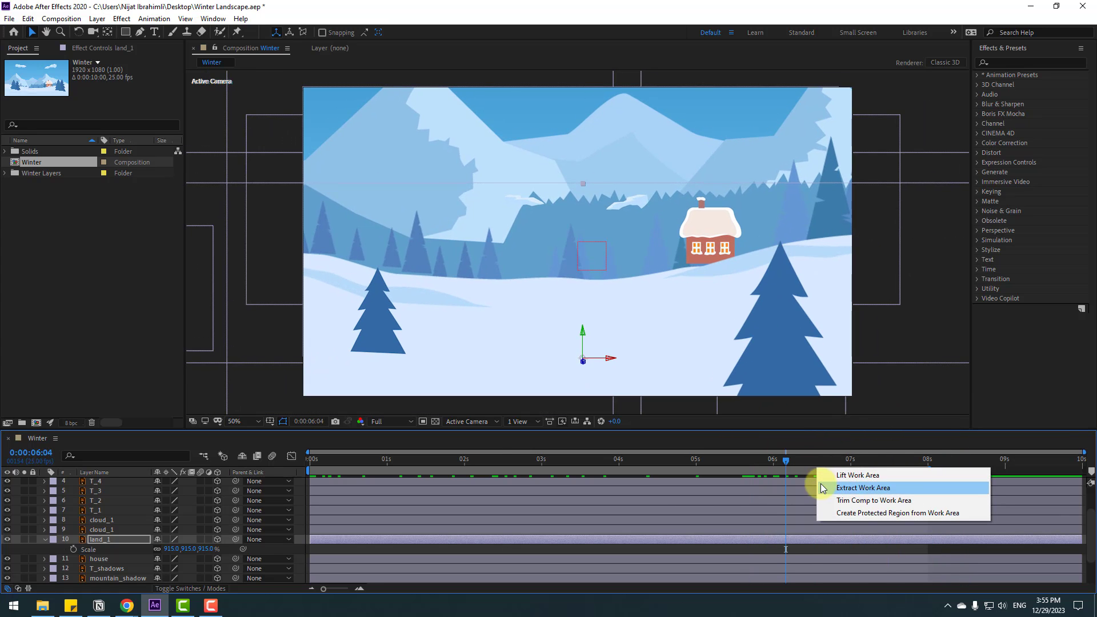
pyautogui.click(833, 500)
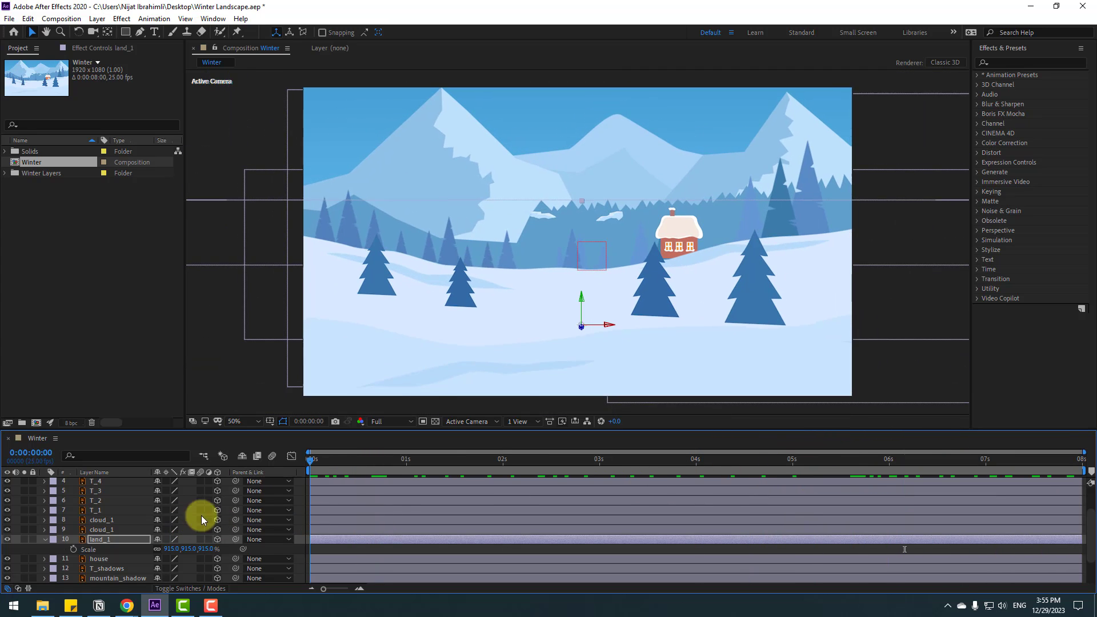
pyautogui.press('space')
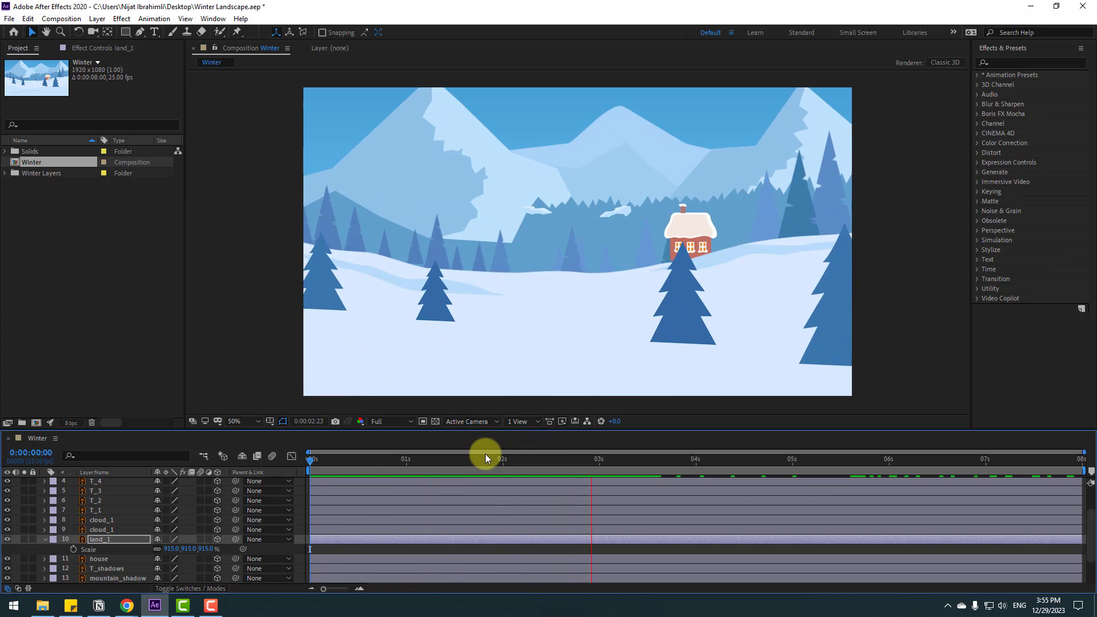
pyautogui.press('space')
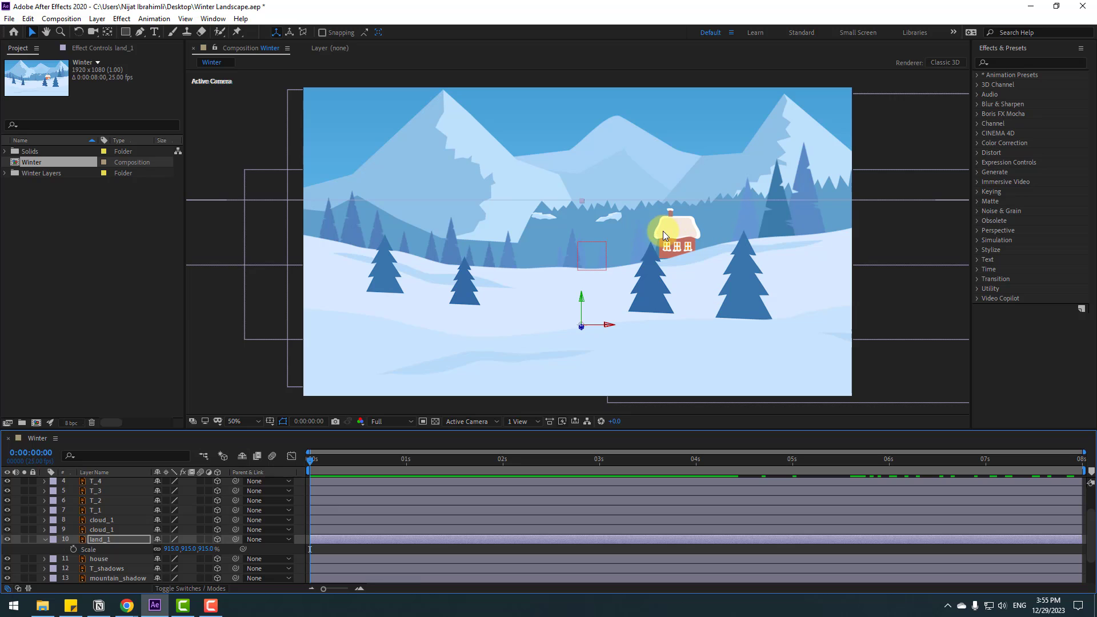
# Collapse land_1's Scale property and lower the house so its base sits behind the snow slope.
pyautogui.click(44, 540)
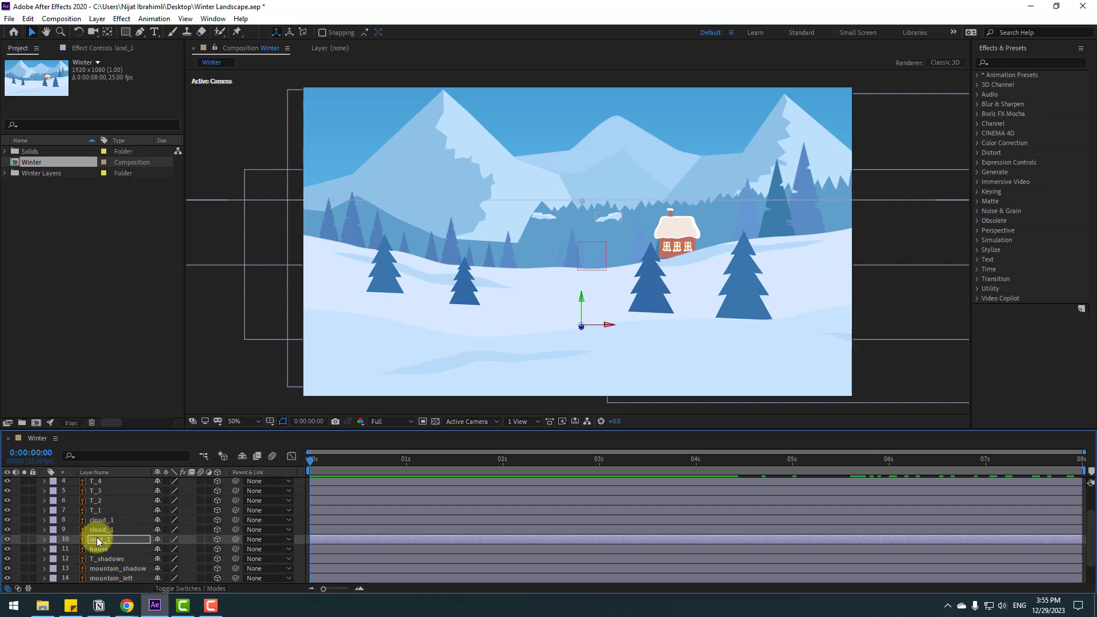
pyautogui.click(98, 549)
pyautogui.press('.')
pyautogui.moveTo(856, 223); pyautogui.dragTo(682, 259)
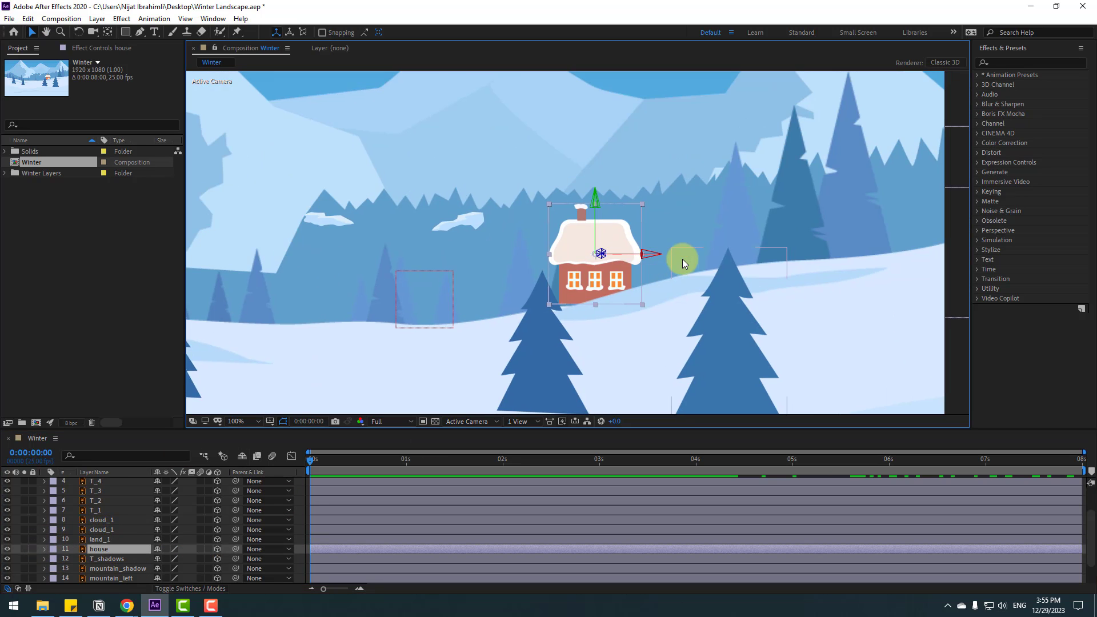
pyautogui.moveTo(599, 230); pyautogui.dragTo(586, 327)
# Duplicate the house twice, placing one slightly smaller copy on each side of the original along the slope.
pyautogui.moveTo(617, 272); pyautogui.dragTo(658, 272)
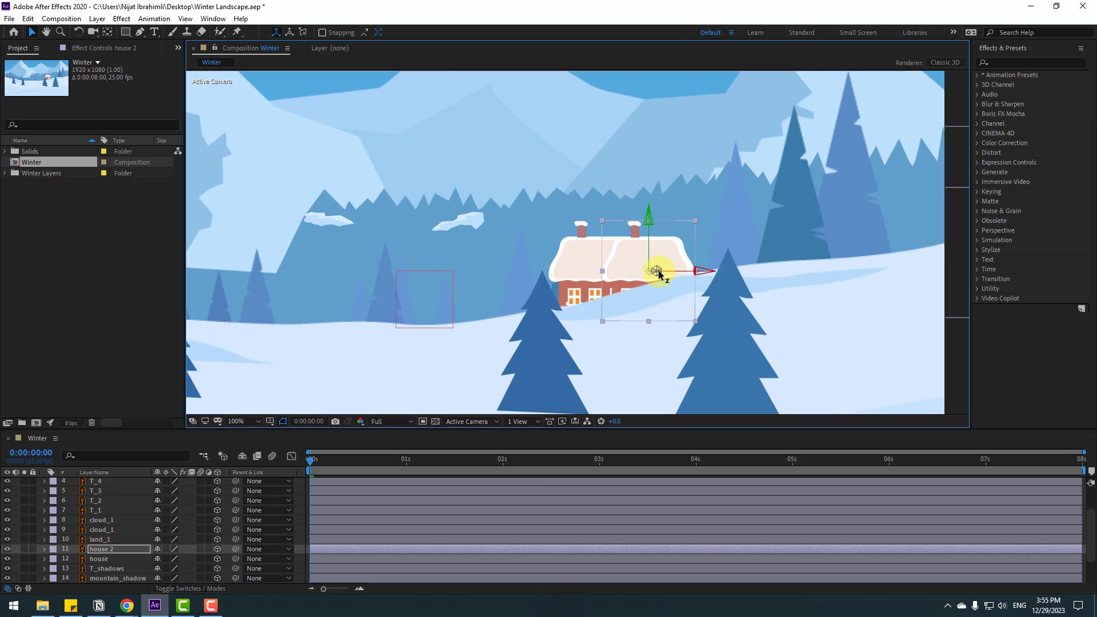
pyautogui.moveTo(658, 279); pyautogui.dragTo(681, 265)
pyautogui.hotkey('ctrl', 'd')
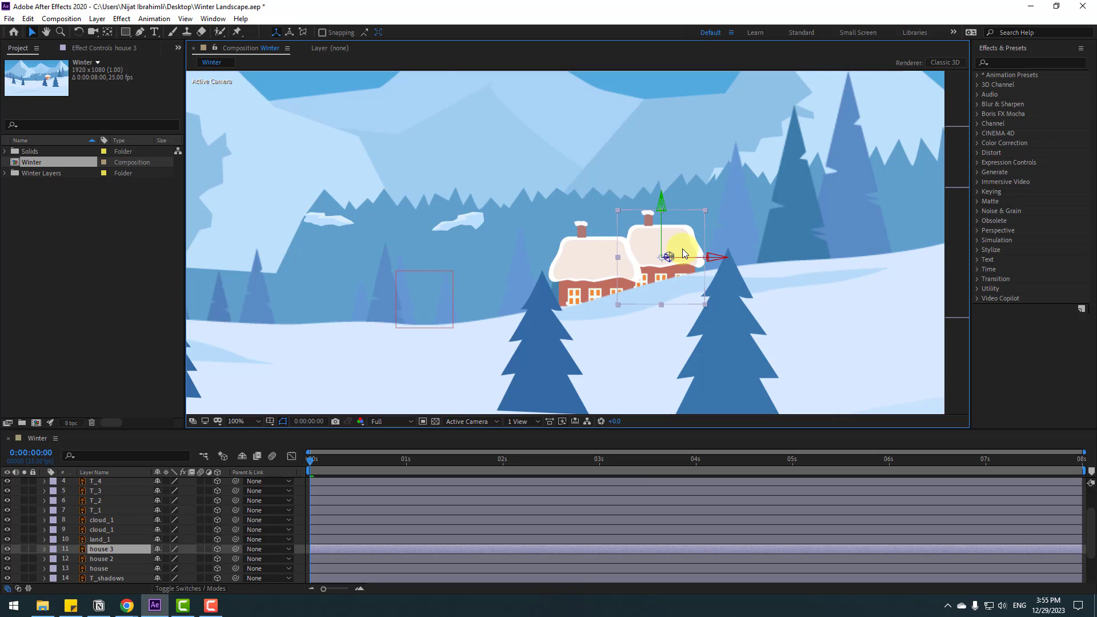
pyautogui.moveTo(582, 276); pyautogui.dragTo(530, 270)
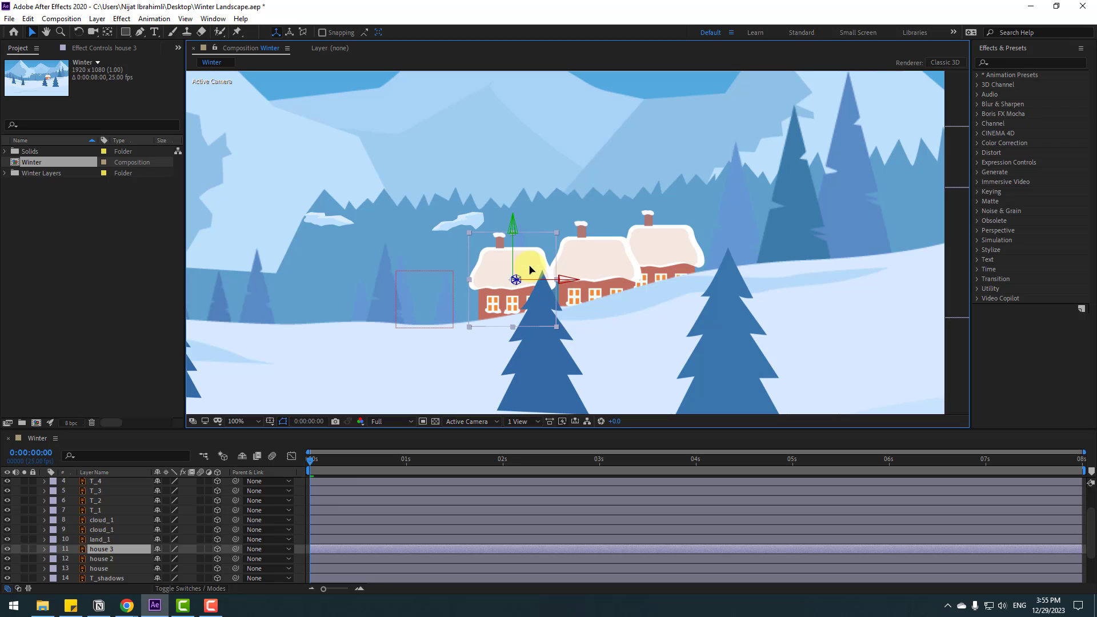
# Duplicate the house once more, scale the copy to 401%, and place it at the right end of the row.
pyautogui.moveTo(744, 258); pyautogui.dragTo(882, 256)
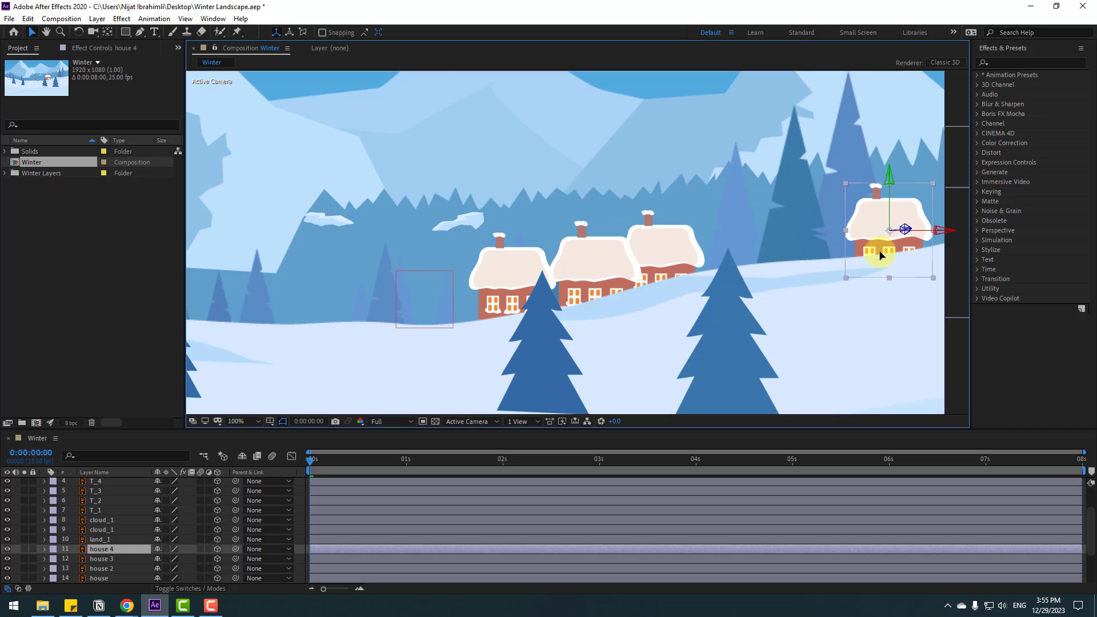
pyautogui.press('s')
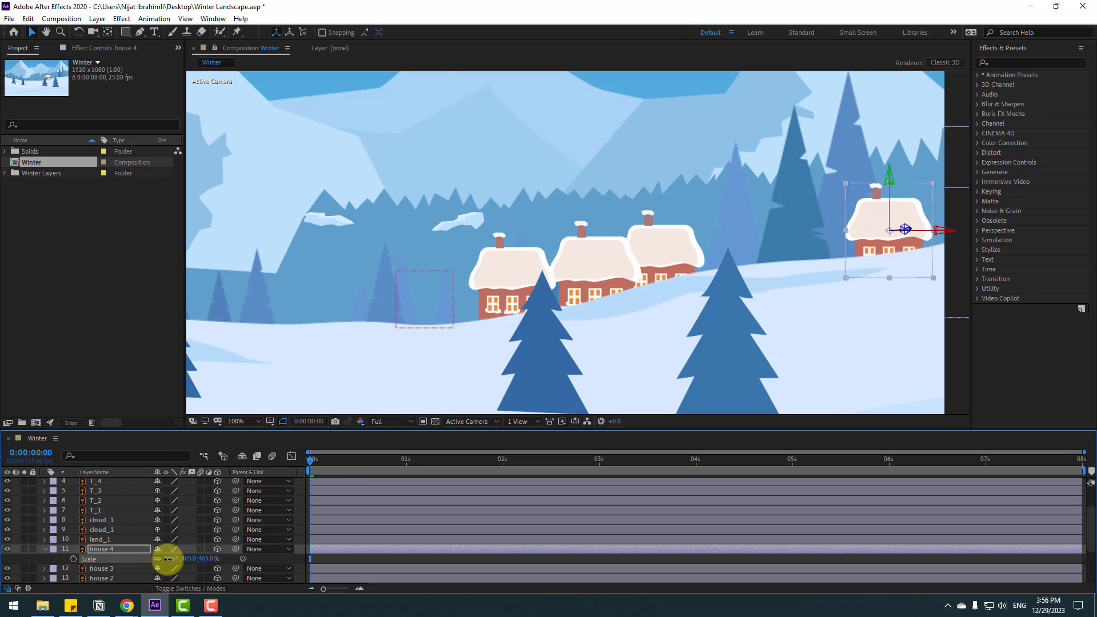
pyautogui.moveTo(164, 558); pyautogui.dragTo(239, 542)
pyautogui.moveTo(883, 252); pyautogui.dragTo(696, 280)
pyautogui.scroll(-2, 430, 319)
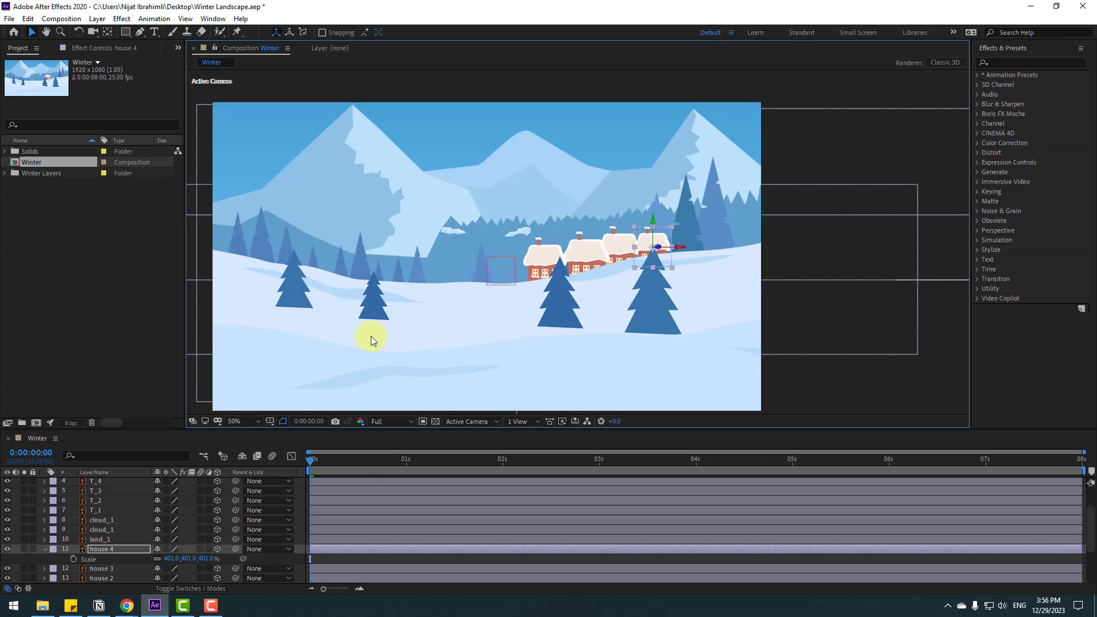
# At the composition's last frame, nudge house 4 slightly right and lower behind the snow slope, then return to the start.
pyautogui.moveTo(312, 461); pyautogui.dragTo(1066, 443)
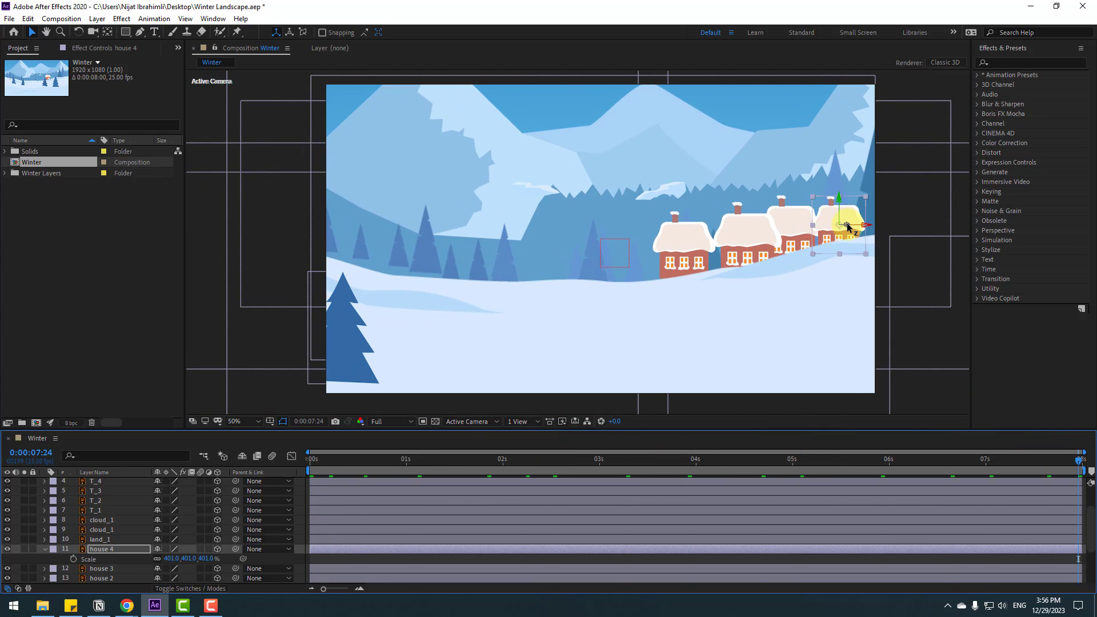
pyautogui.moveTo(848, 228)
pyautogui.mouseDown()
pyautogui.moveTo(794, 262)
pyautogui.moveTo(852, 236)
pyautogui.mouseUp()
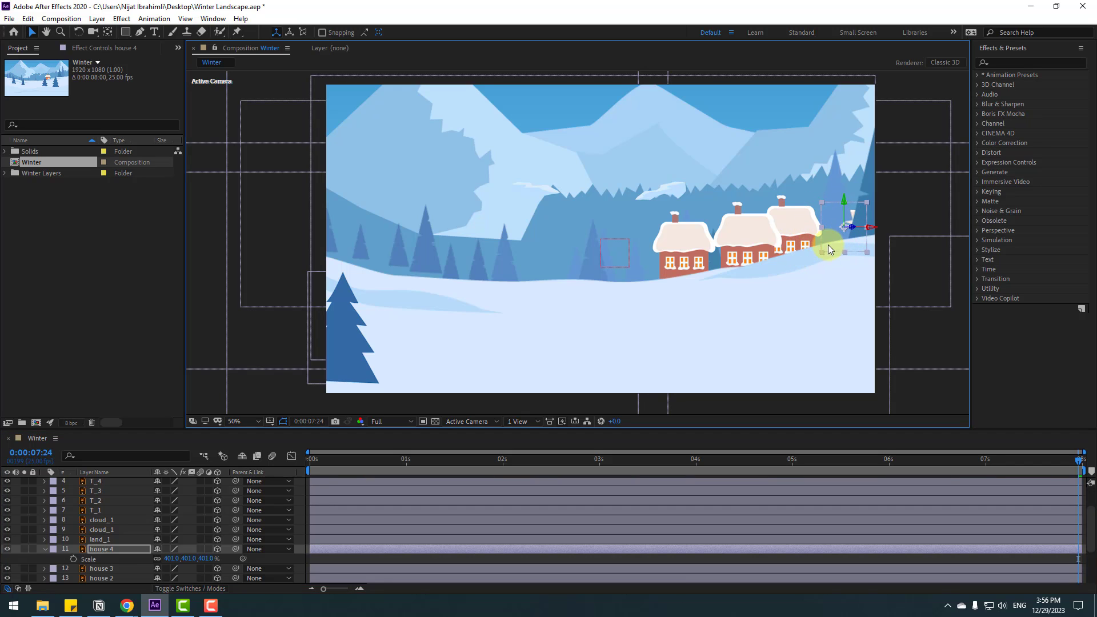
pyautogui.moveTo(865, 246); pyautogui.dragTo(832, 243)
pyautogui.moveTo(1047, 460); pyautogui.dragTo(86, 524)
# Move the T_4 tree further right, then duplicate it and place a smaller copy just below the house row's right end.
pyautogui.click(461, 306)
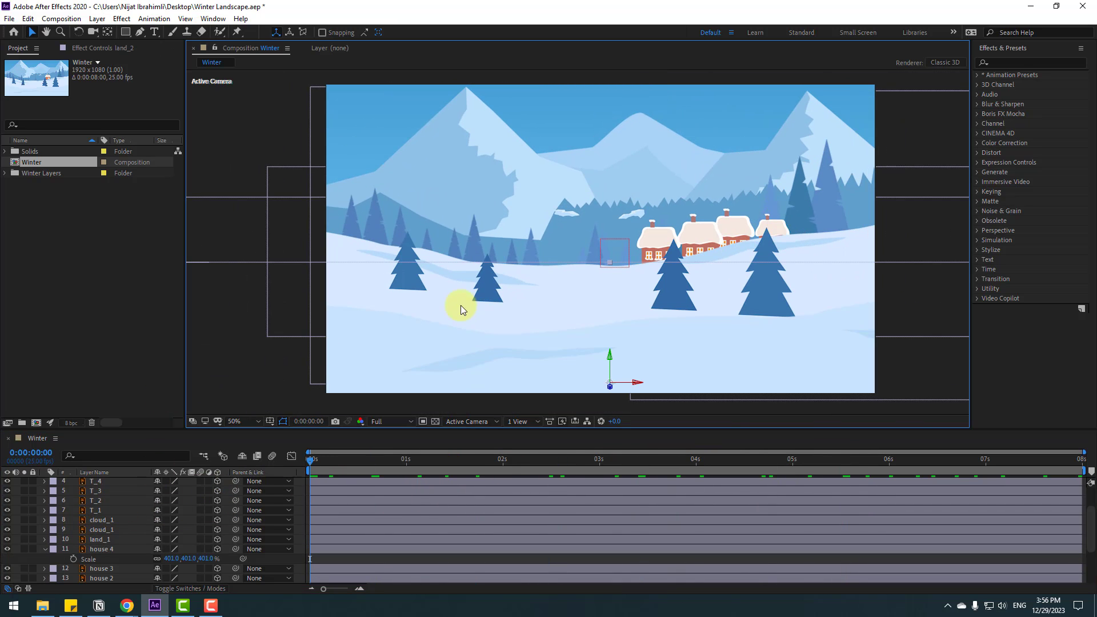
pyautogui.click(495, 275)
pyautogui.scroll(2, 109, 523)
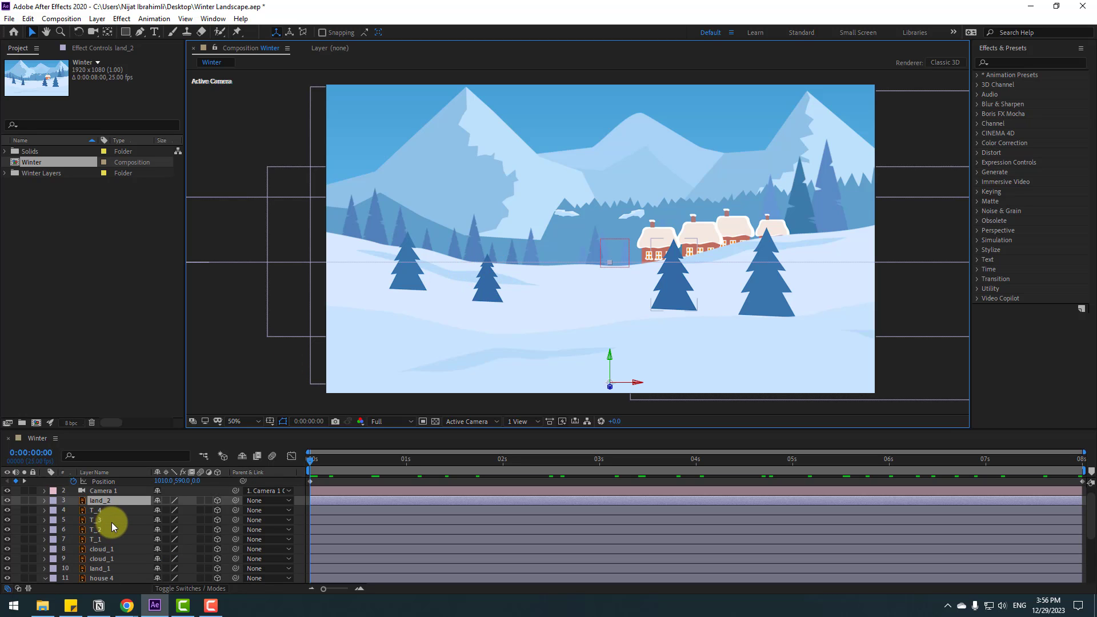
pyautogui.click(97, 511)
pyautogui.moveTo(765, 301); pyautogui.dragTo(607, 465)
pyautogui.moveTo(679, 263); pyautogui.dragTo(752, 258)
pyautogui.moveTo(335, 461); pyautogui.dragTo(681, 460)
pyautogui.press('Home')
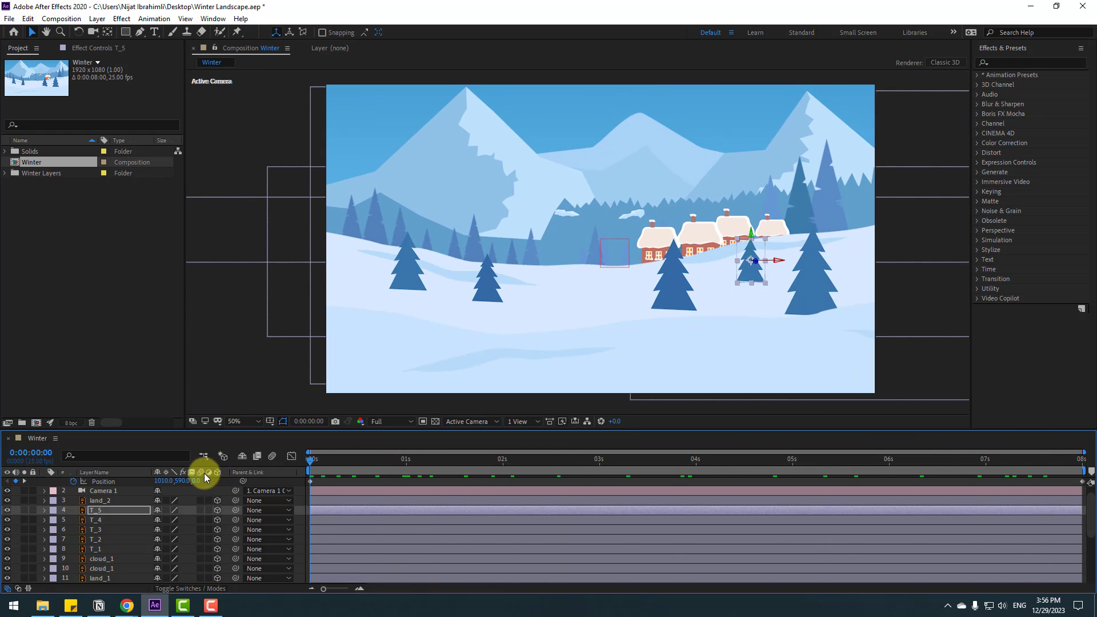
# Duplicate the T_2 tree, make the copy slightly larger and place it at the frame's left edge.
pyautogui.click(96, 540)
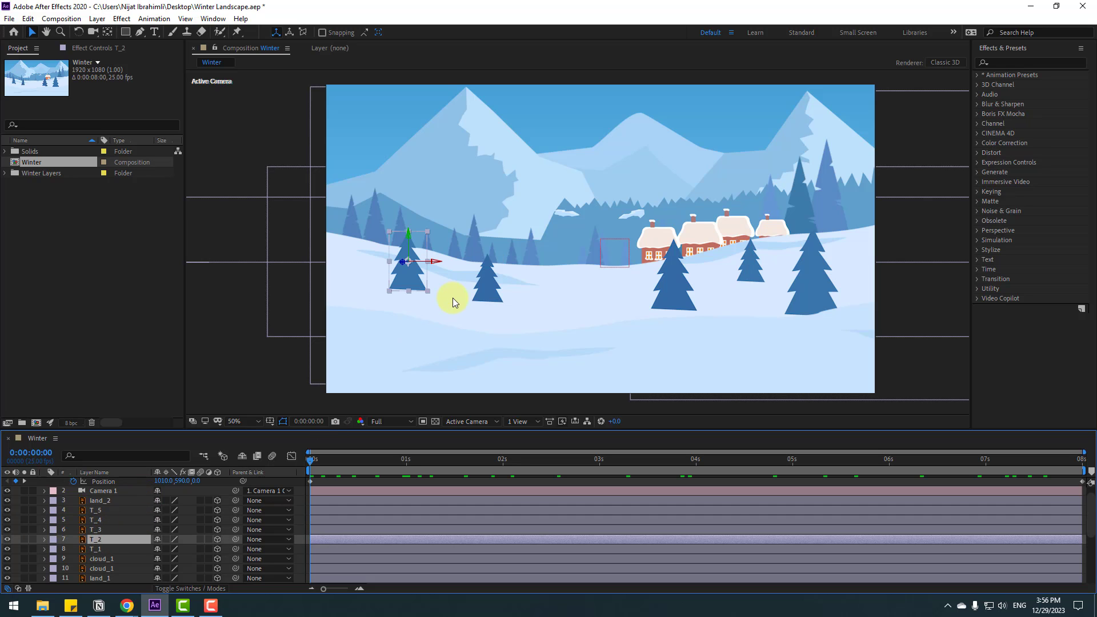
pyautogui.moveTo(410, 279); pyautogui.dragTo(287, 281)
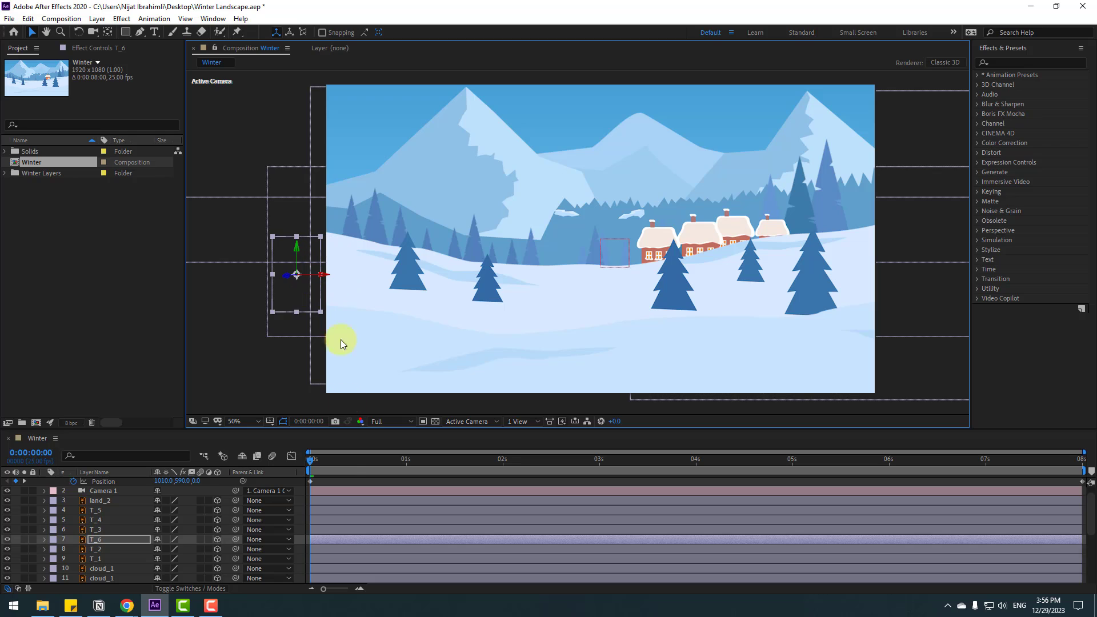
pyautogui.moveTo(342, 306); pyautogui.dragTo(407, 308)
# Duplicate the left-edge tree, place the copy lower in the foreground snow, and nudge it slightly left at 0:00:02:09.
pyautogui.hotkey('ctrl', 'd')
pyautogui.press('space')
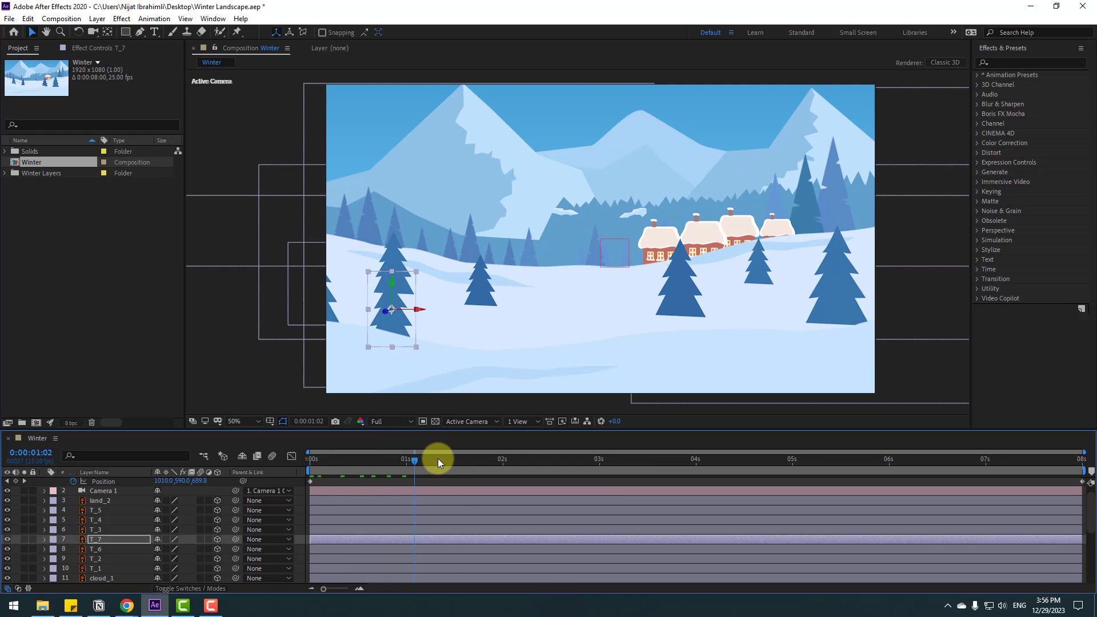
pyautogui.press('space')
pyautogui.moveTo(386, 464); pyautogui.dragTo(539, 453)
pyautogui.click(422, 356)
pyautogui.moveTo(422, 357); pyautogui.dragTo(406, 357)
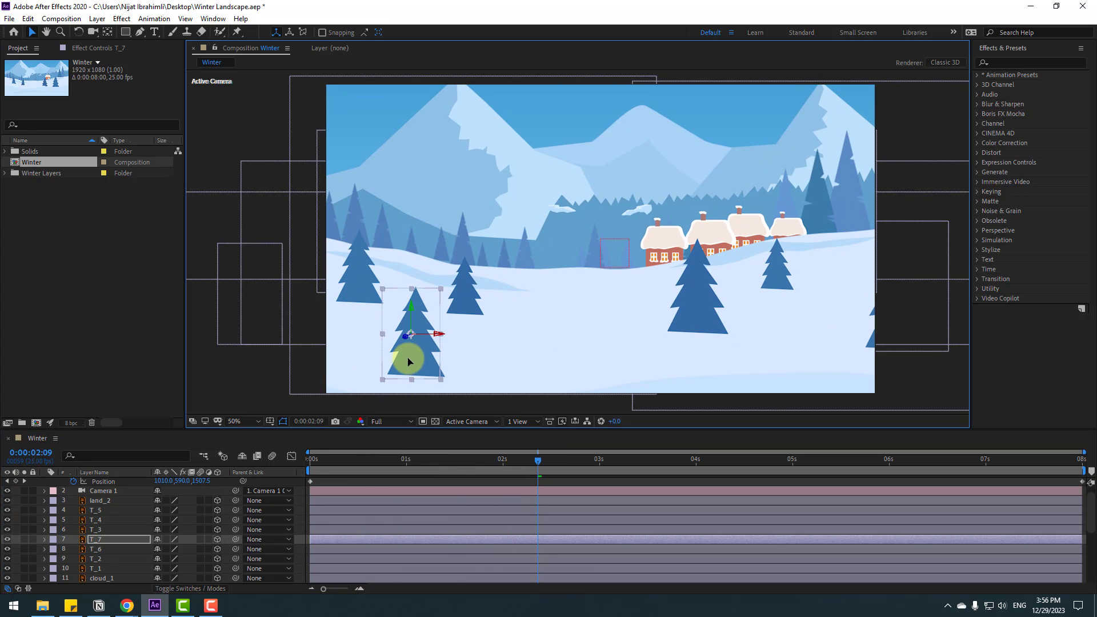
# Duplicate the T_1 tree, place a smaller, more distant copy left of the houses, and preview the animation from the start.
pyautogui.click(95, 568)
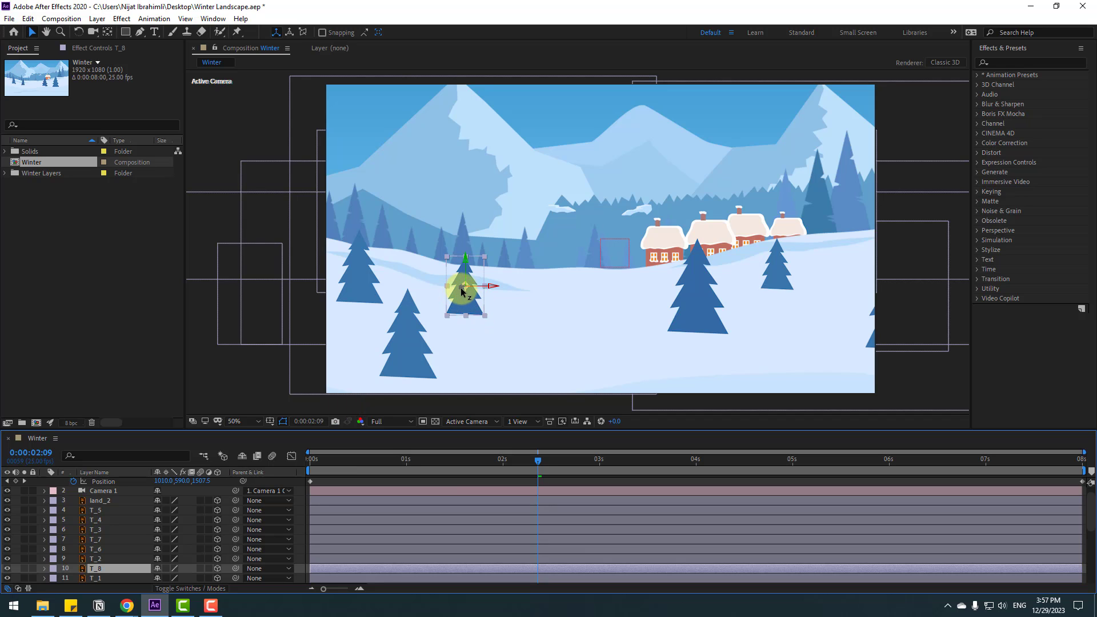
pyautogui.moveTo(461, 292); pyautogui.dragTo(566, 278)
pyautogui.moveTo(645, 277); pyautogui.dragTo(707, 284)
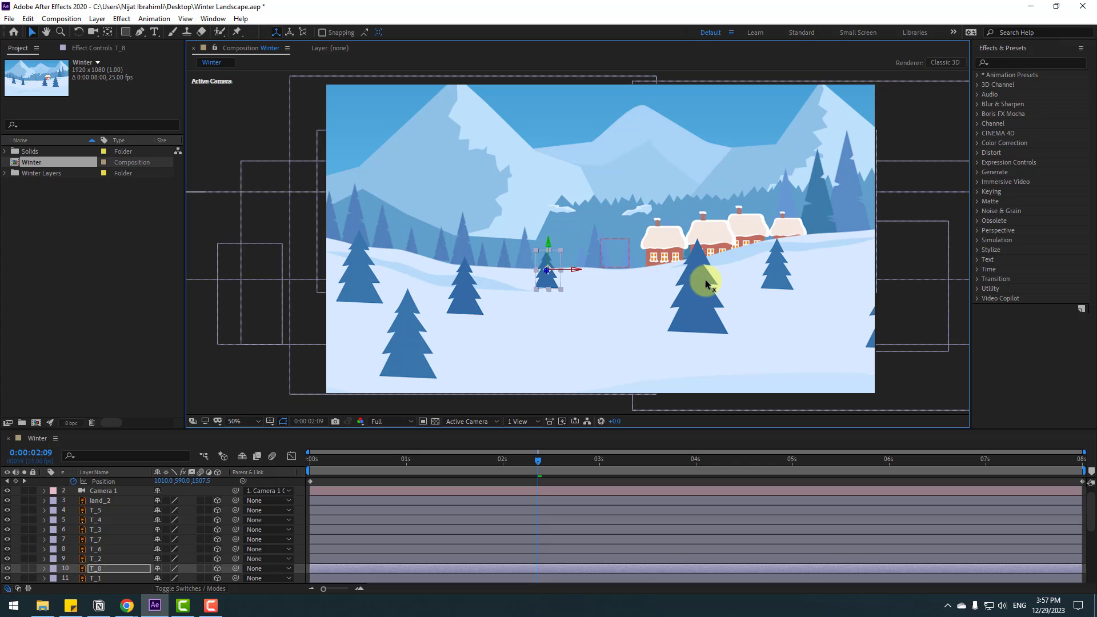
pyautogui.moveTo(533, 459); pyautogui.dragTo(200, 484)
pyautogui.press('space')
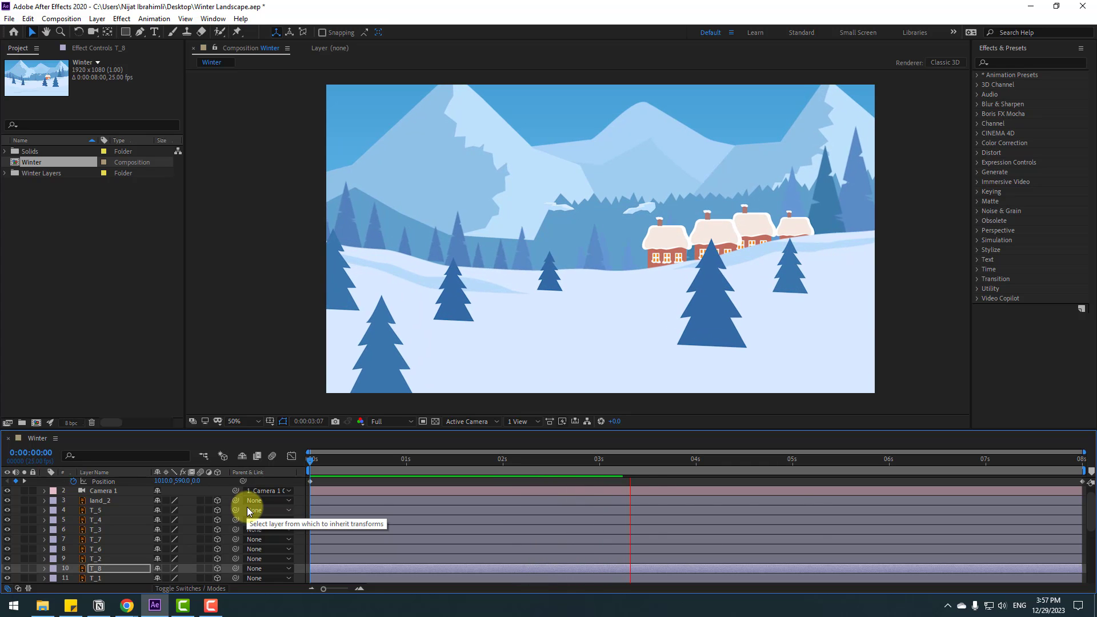
pyautogui.press('space')
# Select both cloud_1 layers and set their Scale to 388%.
pyautogui.scroll(-3, 109, 522)
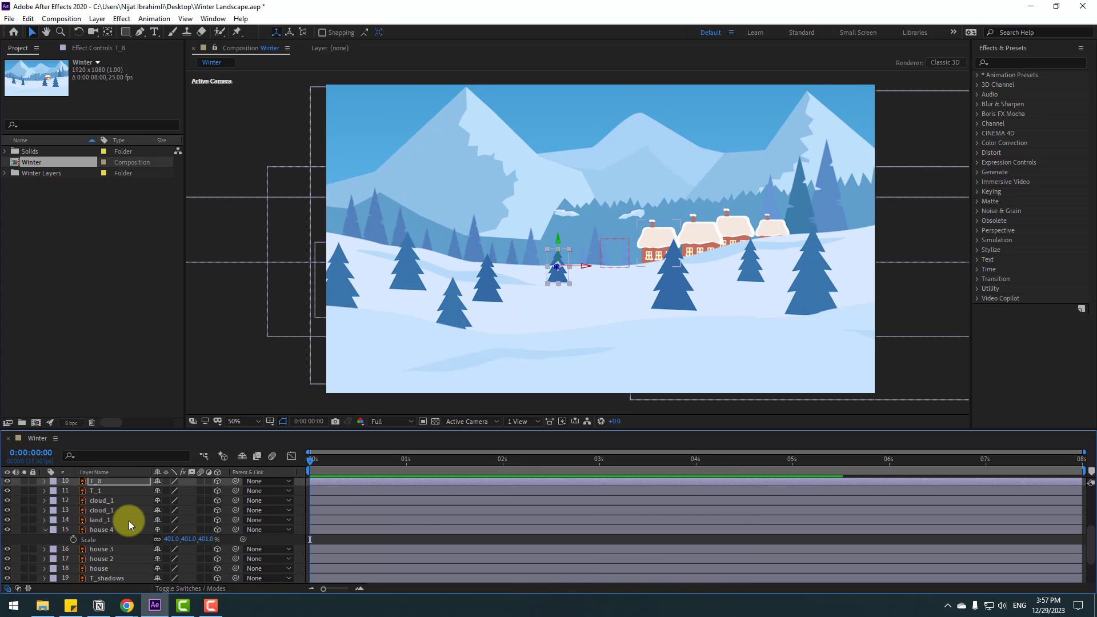
pyautogui.click(100, 514)
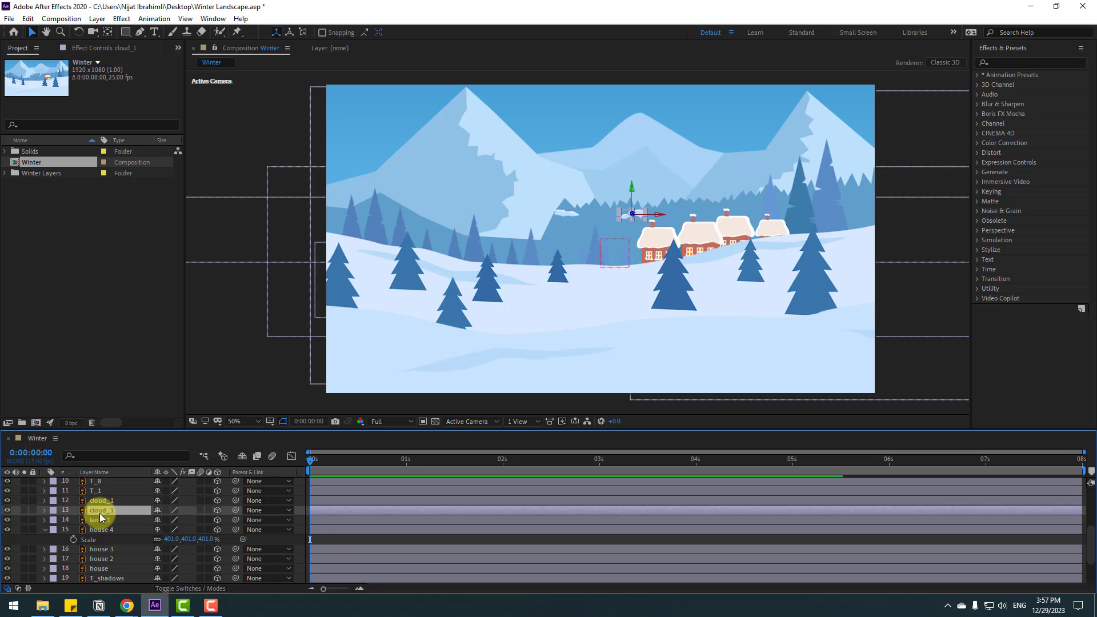
pyautogui.keyDown('shift'); pyautogui.click(110, 501); pyautogui.keyUp('shift')
pyautogui.press('s')
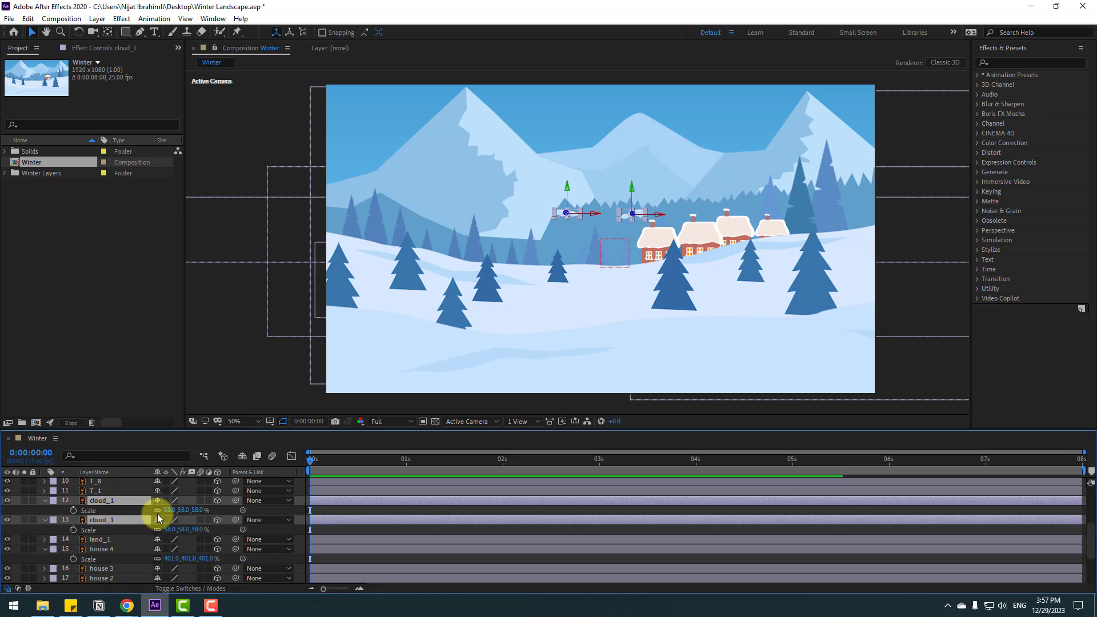
pyautogui.moveTo(168, 512); pyautogui.dragTo(135, 502)
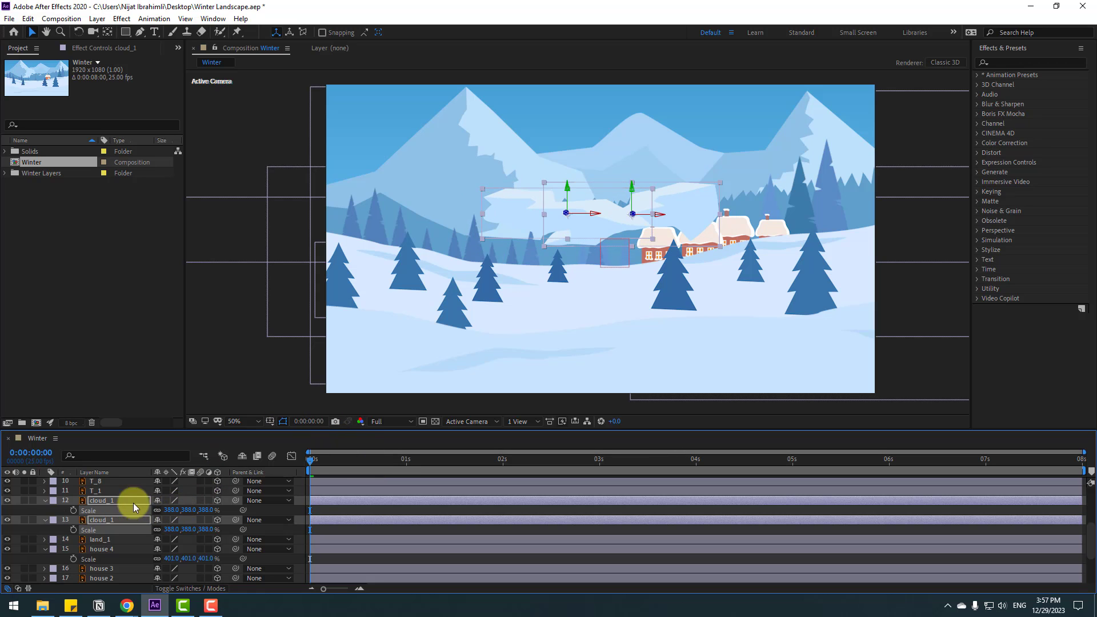
# Move the two enlarged clouds up into the sky, one over the left mountain and one near the right mountain.
pyautogui.click(234, 387)
pyautogui.moveTo(552, 214); pyautogui.dragTo(449, 144)
pyautogui.click(694, 221)
pyautogui.moveTo(793, 136); pyautogui.dragTo(806, 118)
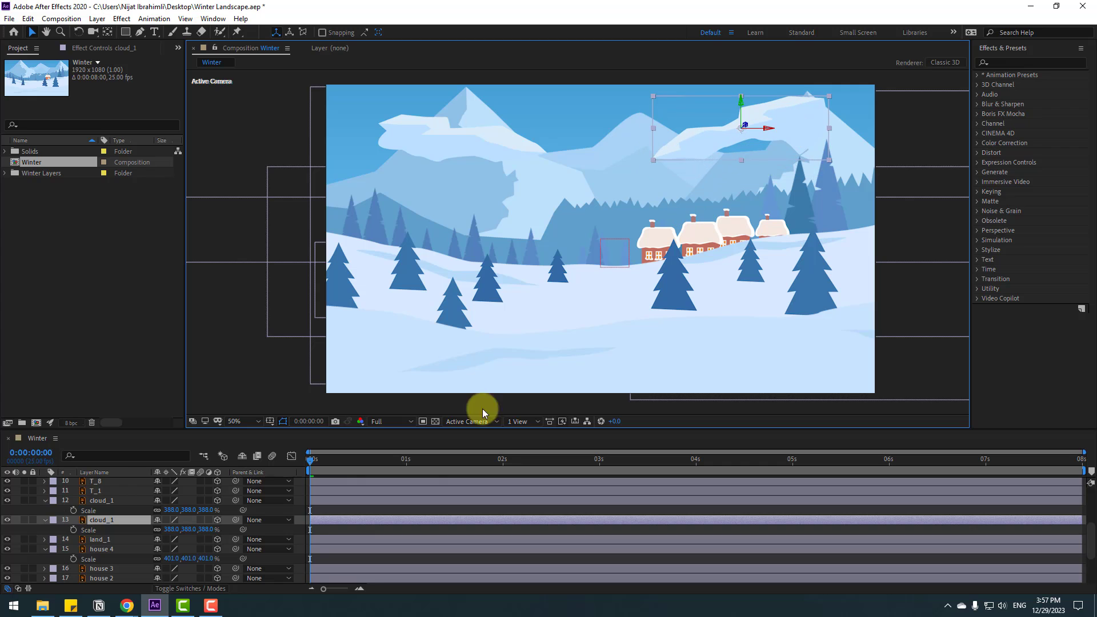
# At 0:00:01:20, push both clouds further back in depth and reposition them in the sky on either side.
pyautogui.moveTo(327, 465); pyautogui.dragTo(483, 460)
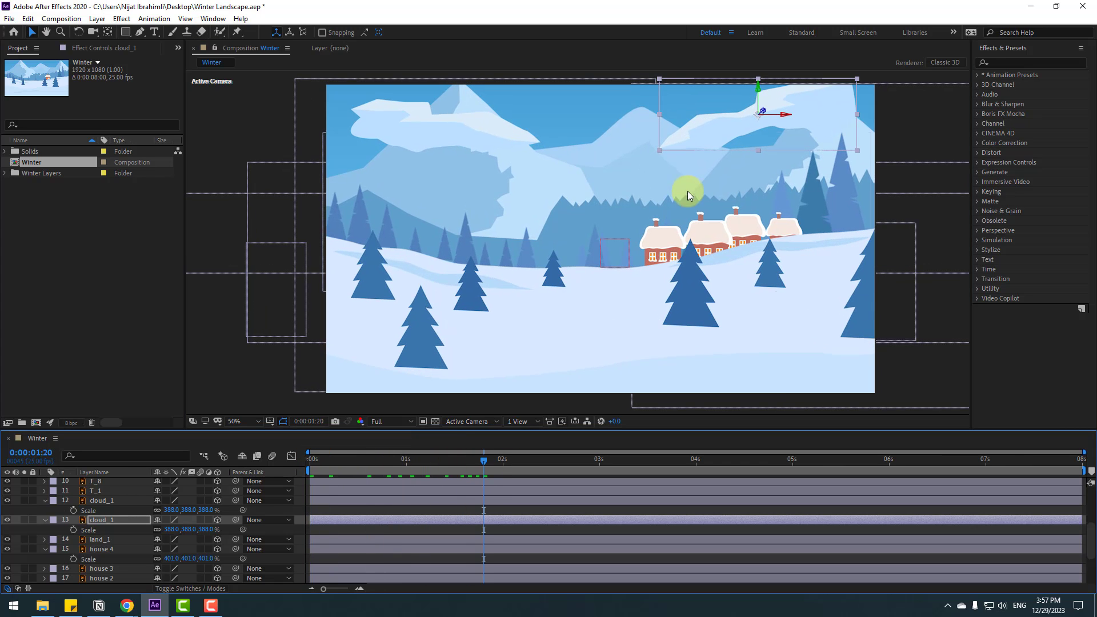
pyautogui.moveTo(762, 116); pyautogui.dragTo(510, 308)
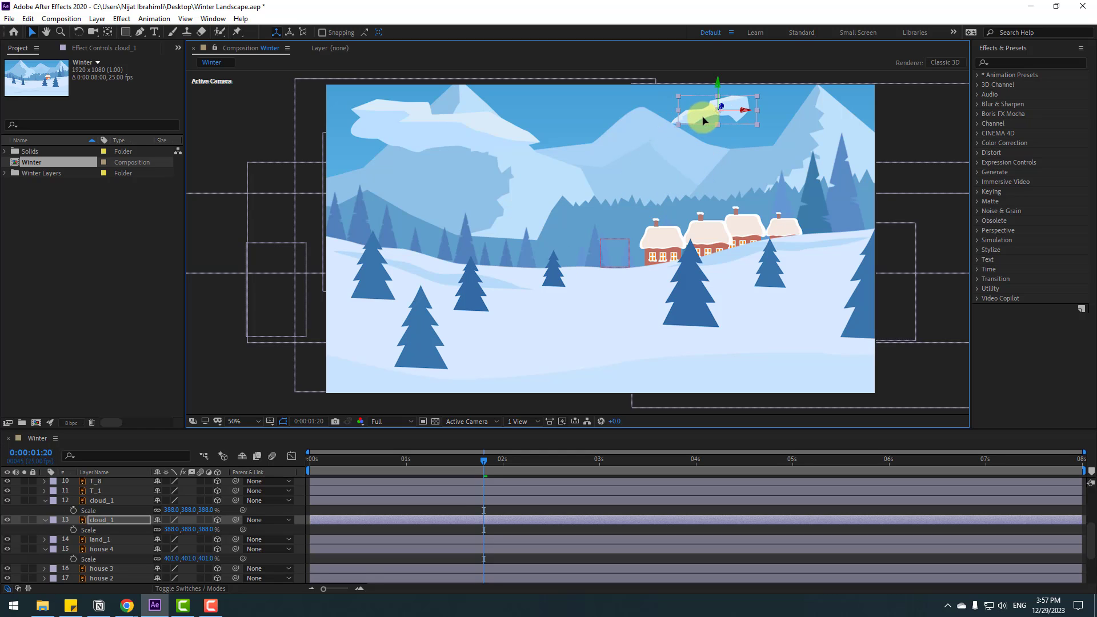
pyautogui.click(472, 135)
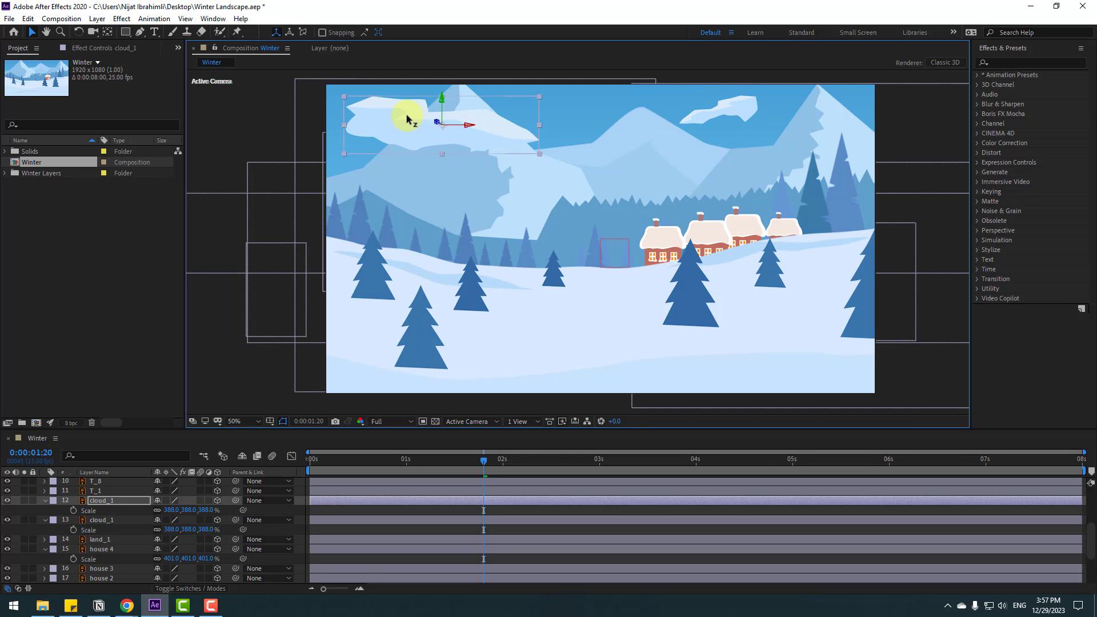
pyautogui.moveTo(407, 119); pyautogui.dragTo(589, 187)
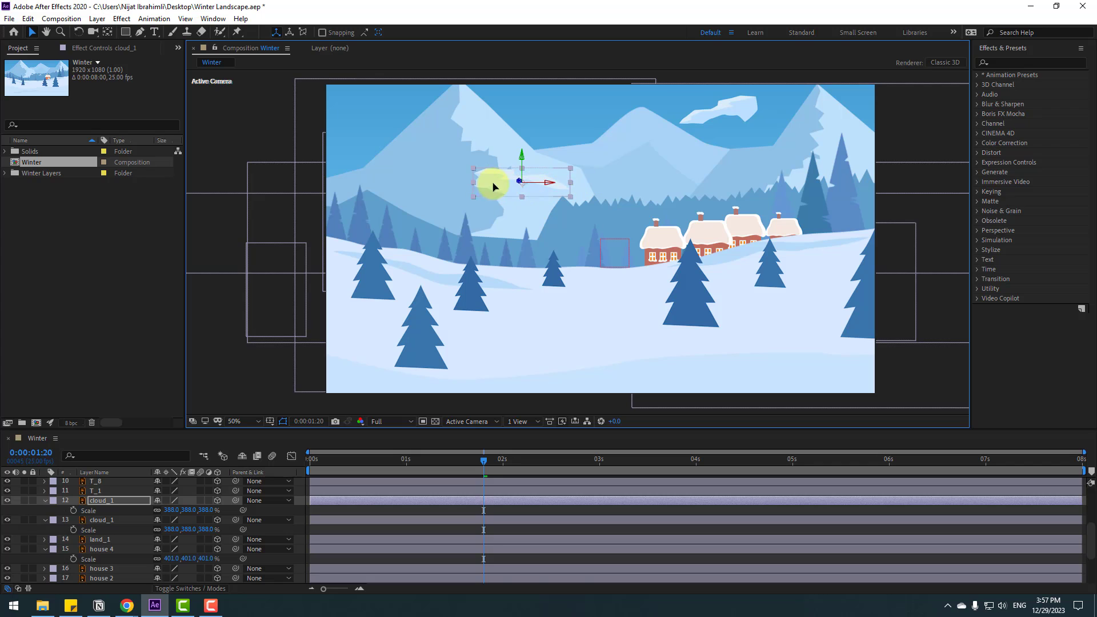
pyautogui.moveTo(495, 187); pyautogui.dragTo(400, 115)
pyautogui.moveTo(441, 463); pyautogui.dragTo(303, 470)
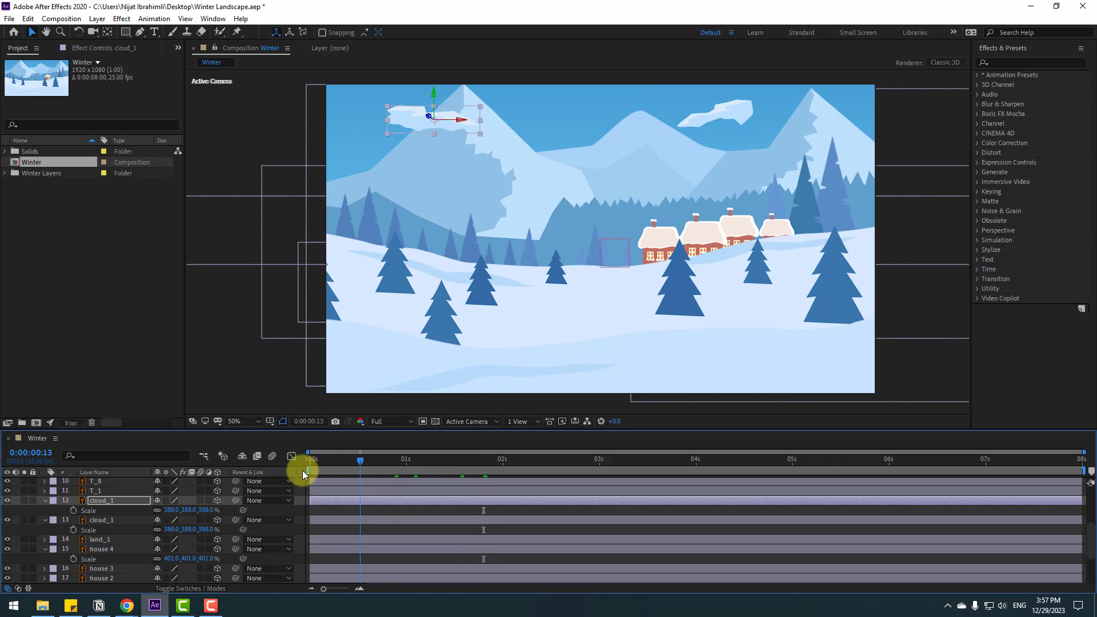
# Preview the camera push from the start to check how the clouds and trees move.
pyautogui.click(922, 314)
pyautogui.press('space')
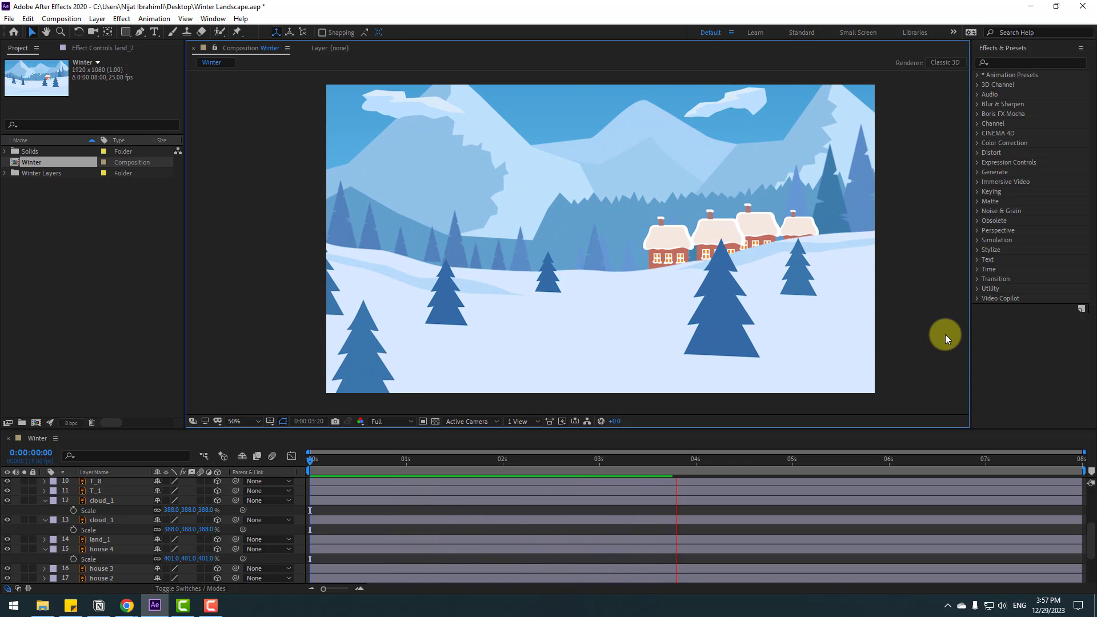
pyautogui.press('space')
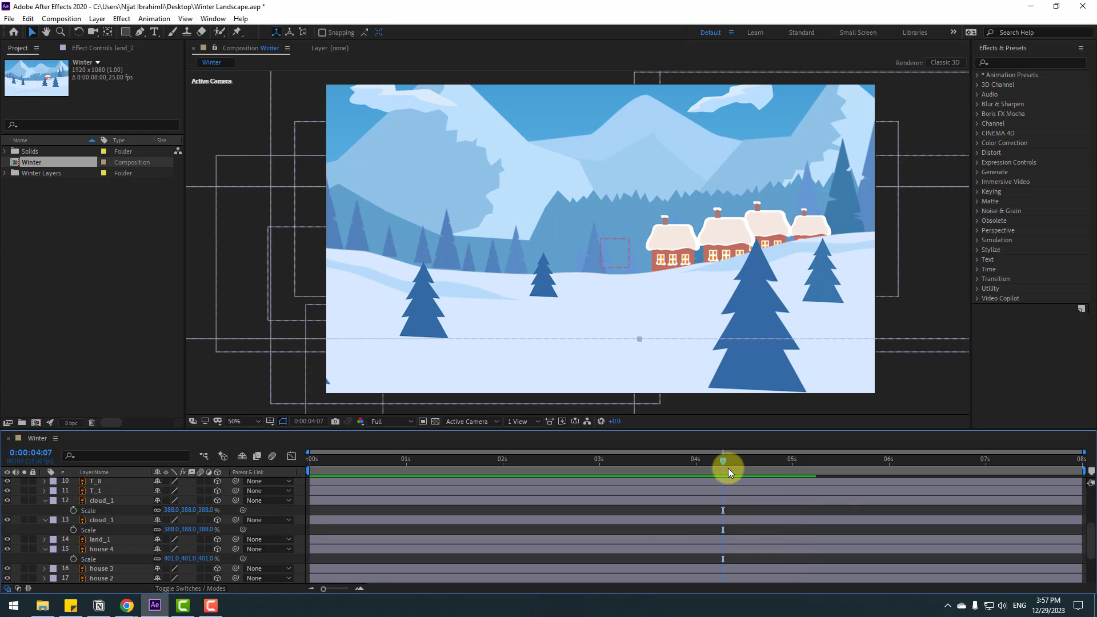
# Show Camera 1 Orbit Null's rotation properties alongside Position and enable keyframing for X, Y and Z Rotation at 0:00:00:00.
pyautogui.click(111, 502)
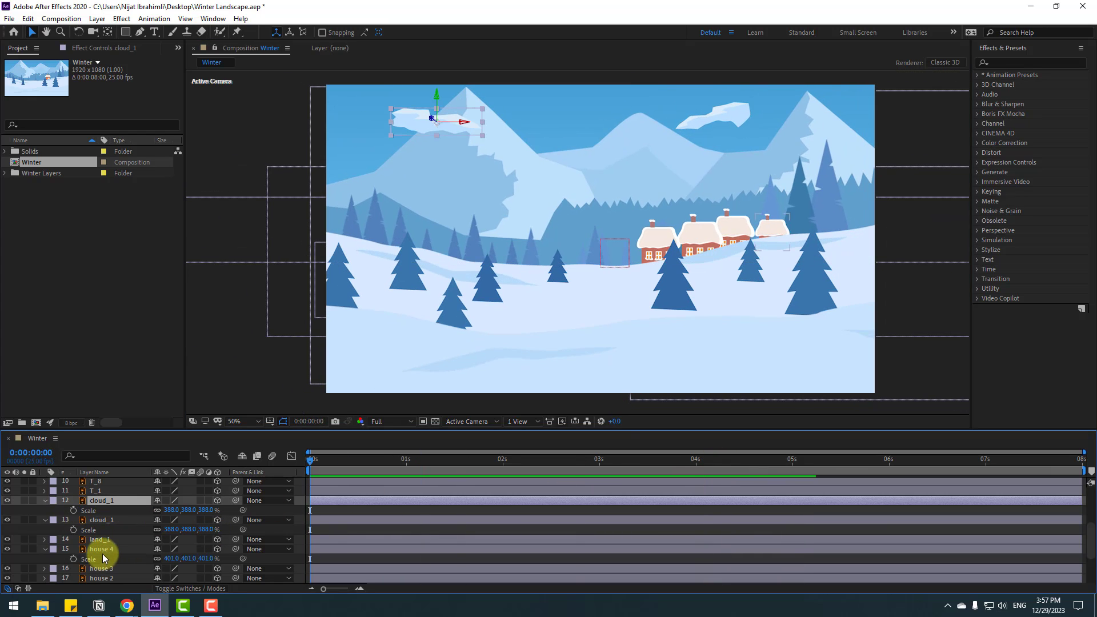
pyautogui.keyDown('shift'); pyautogui.click(101, 550); pyautogui.keyUp('shift')
pyautogui.scroll(4, 143, 512)
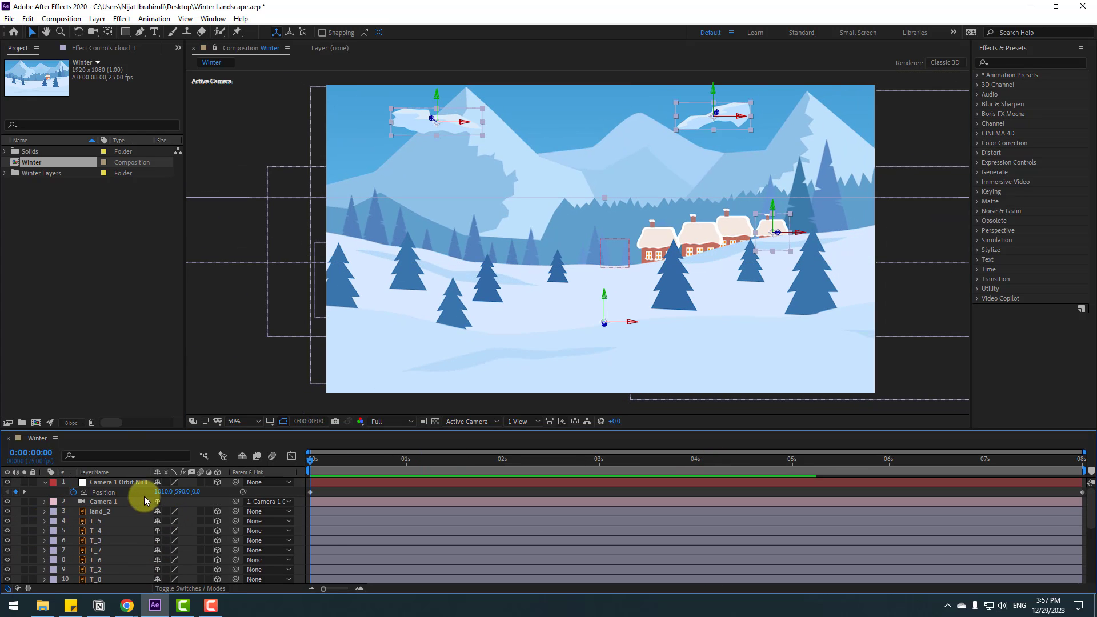
pyautogui.click(118, 483)
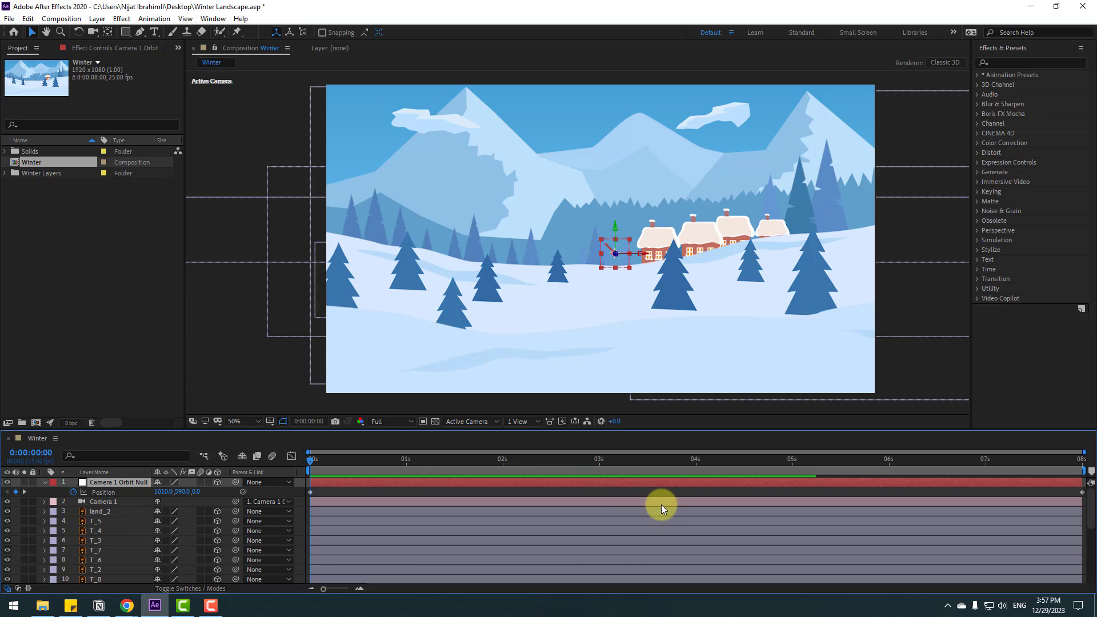
pyautogui.hotkey('shift', 'r')
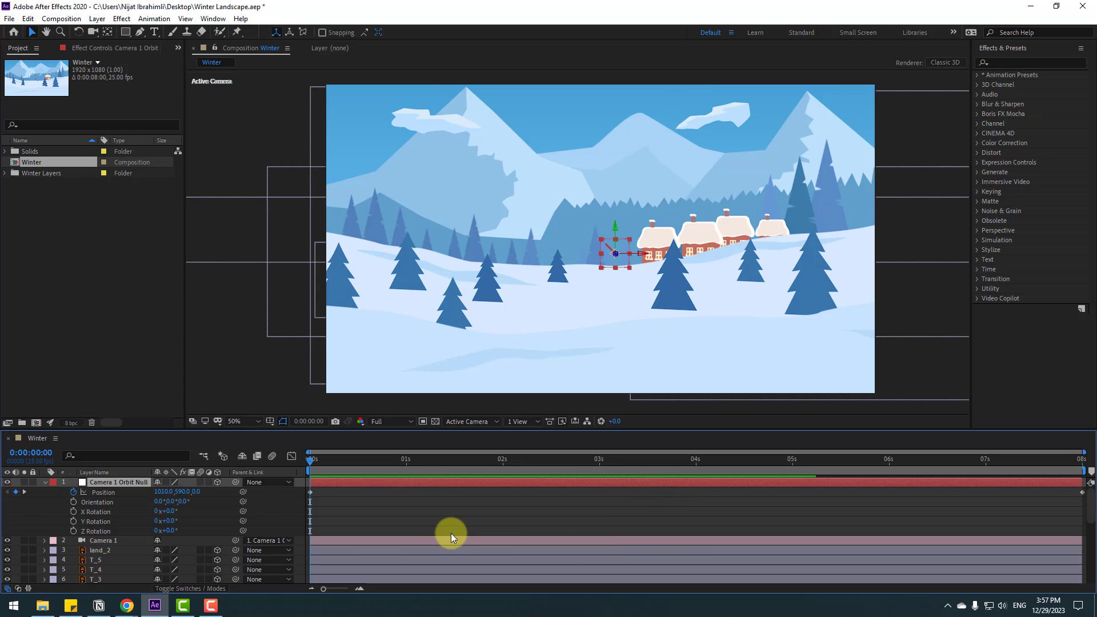
pyautogui.click(402, 517)
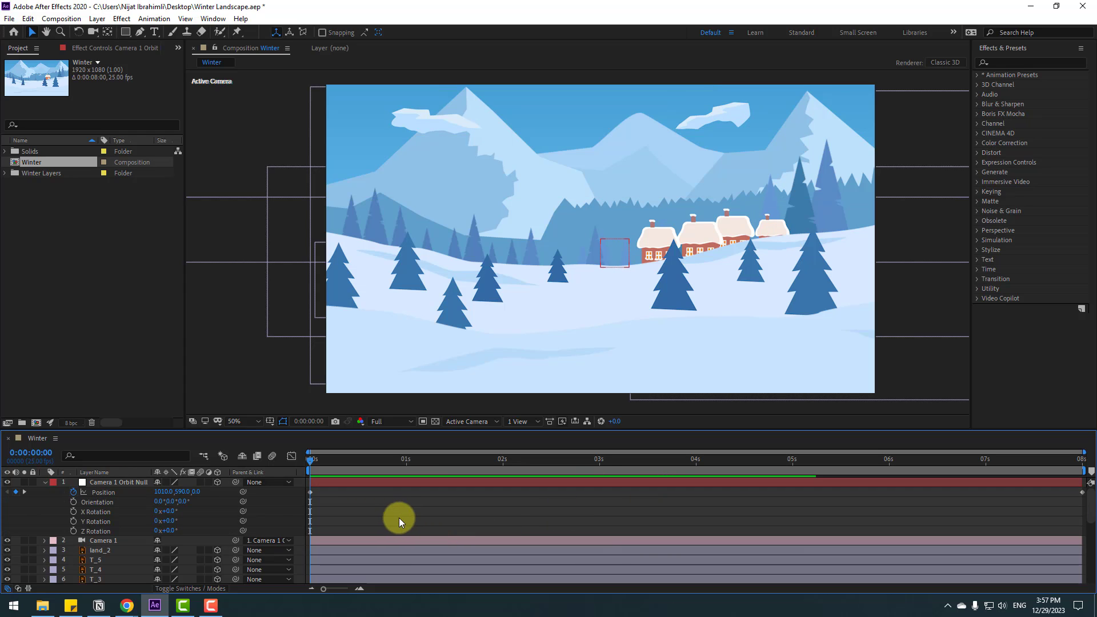
pyautogui.click(71, 512)
pyautogui.click(73, 522)
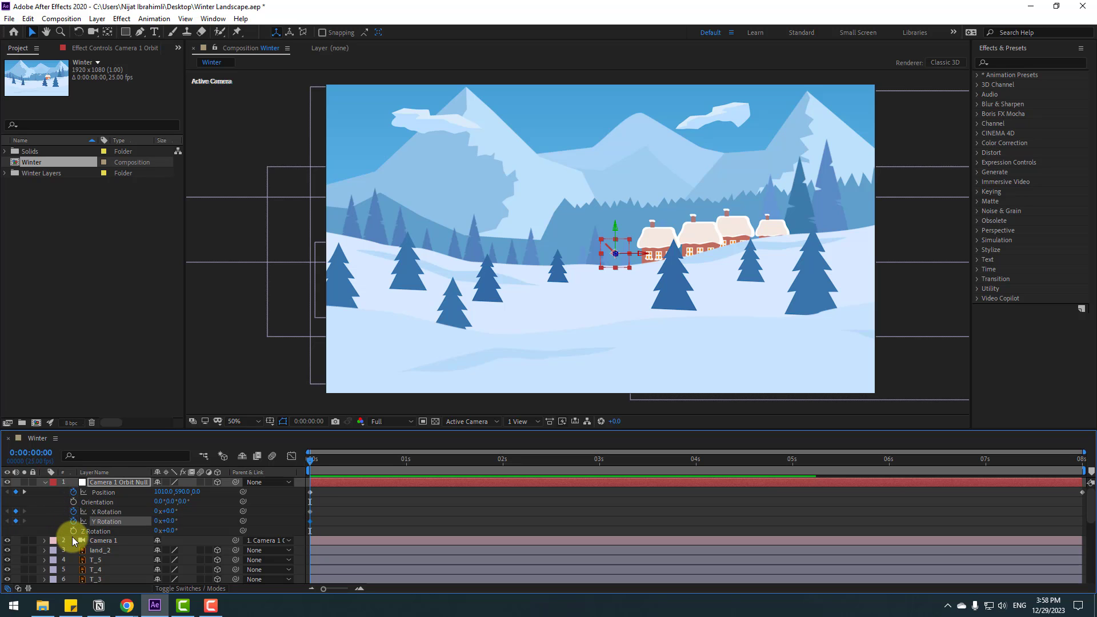
pyautogui.click(73, 531)
# At 0:00:07:24, keyframe a small negative X Rotation and a small positive Y Rotation on the orbit null.
pyautogui.moveTo(325, 465); pyautogui.dragTo(1089, 481)
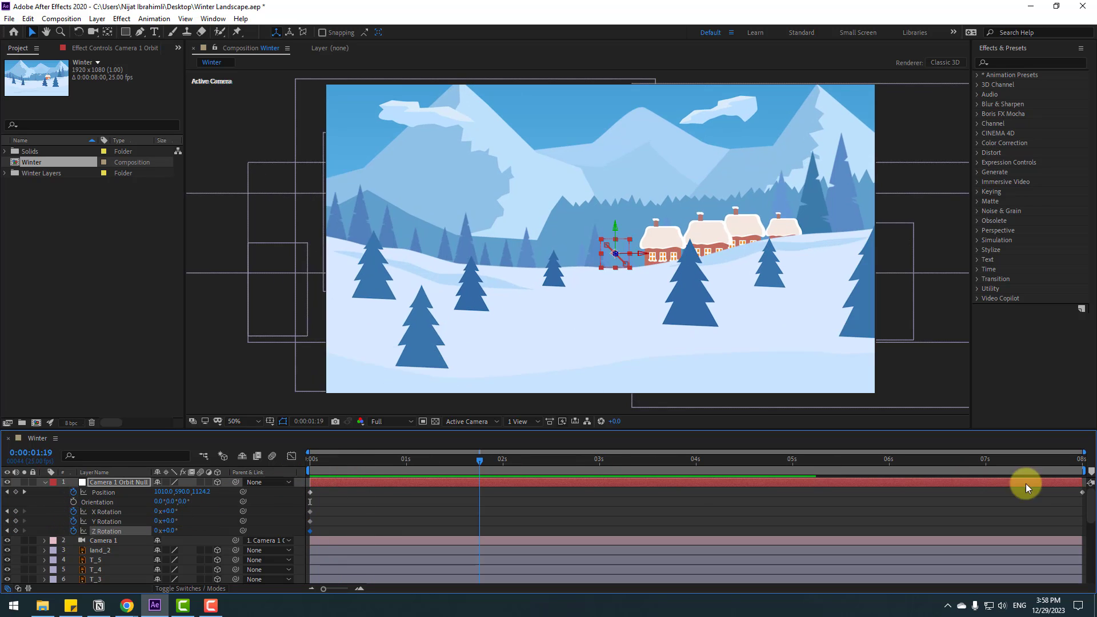
pyautogui.click(466, 530)
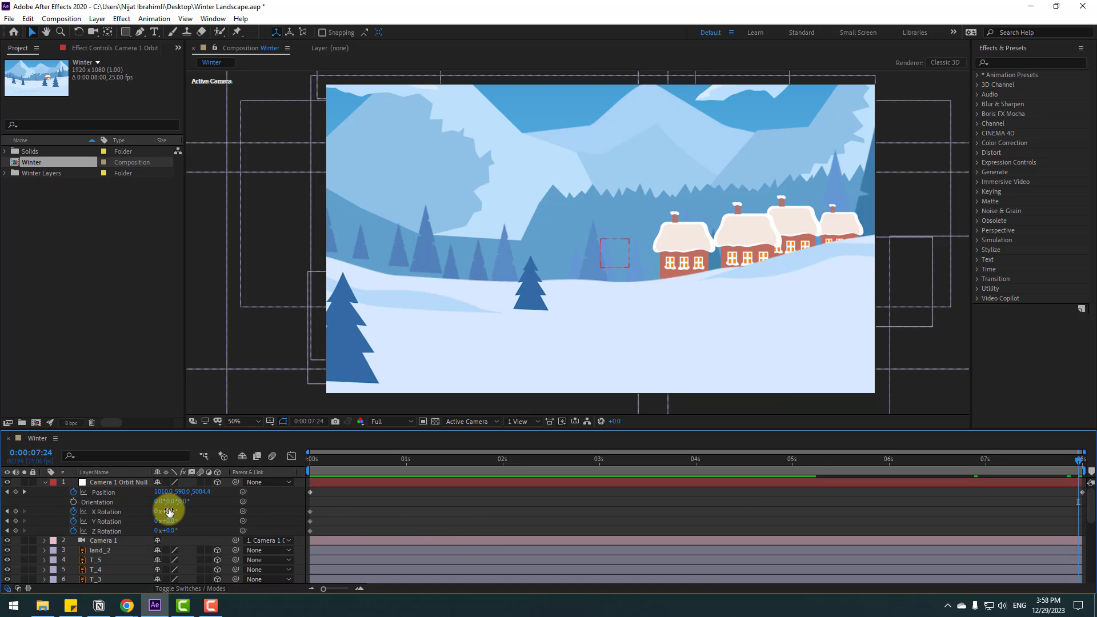
pyautogui.moveTo(169, 512); pyautogui.dragTo(176, 522)
pyautogui.moveTo(1072, 461); pyautogui.dragTo(188, 506)
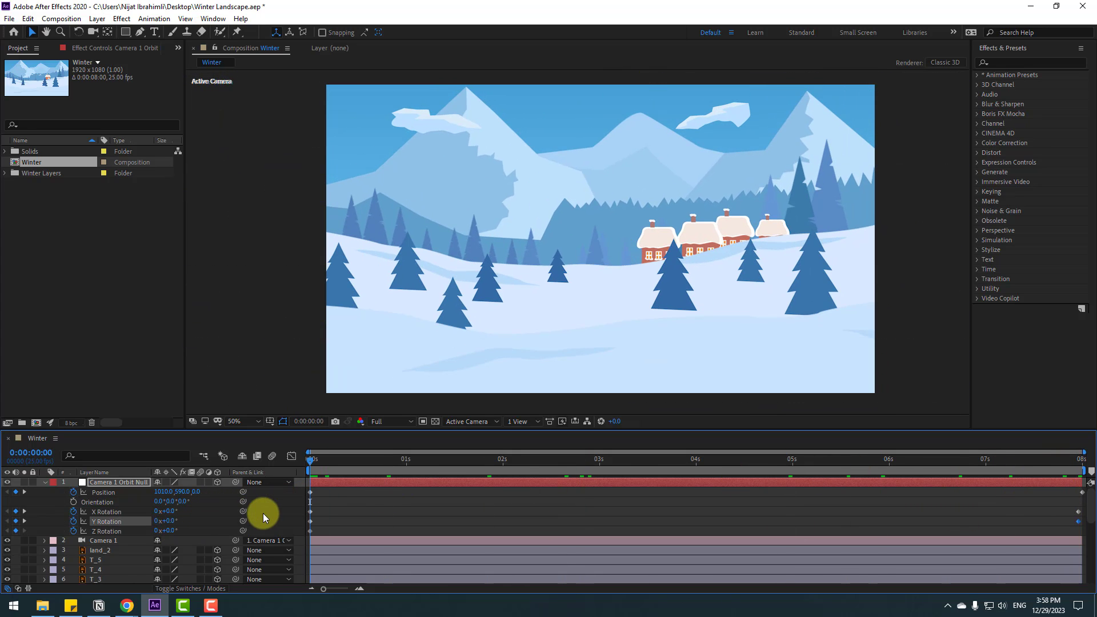
# Play the rotated camera move from the start and check the snow's coverage along the frame's lower edge up to 0:00:02:04.
pyautogui.press('space')
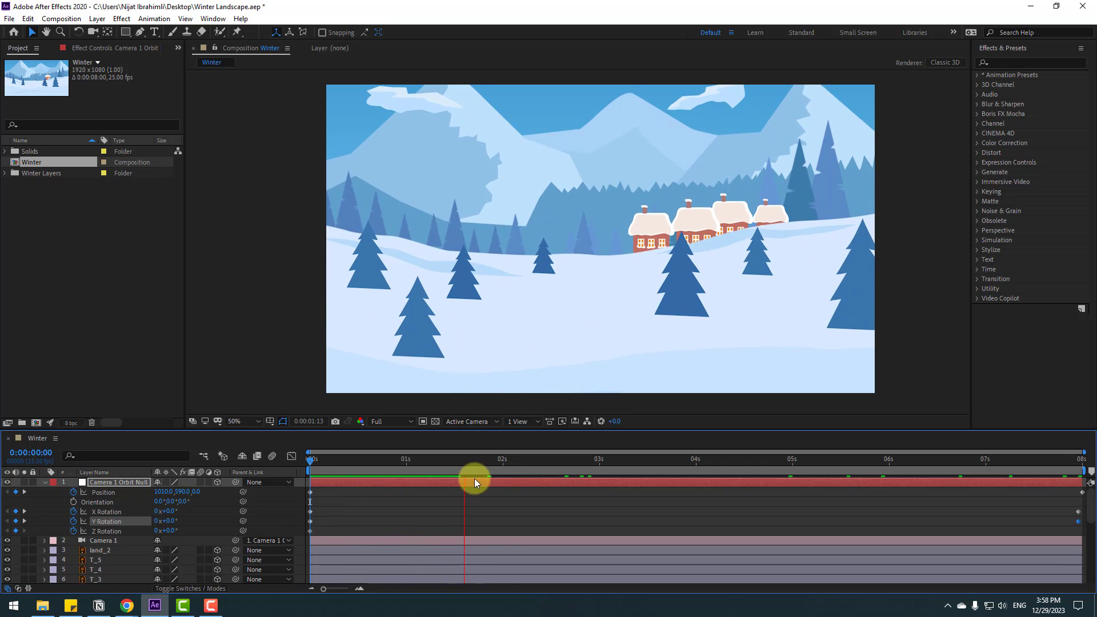
pyautogui.press('space')
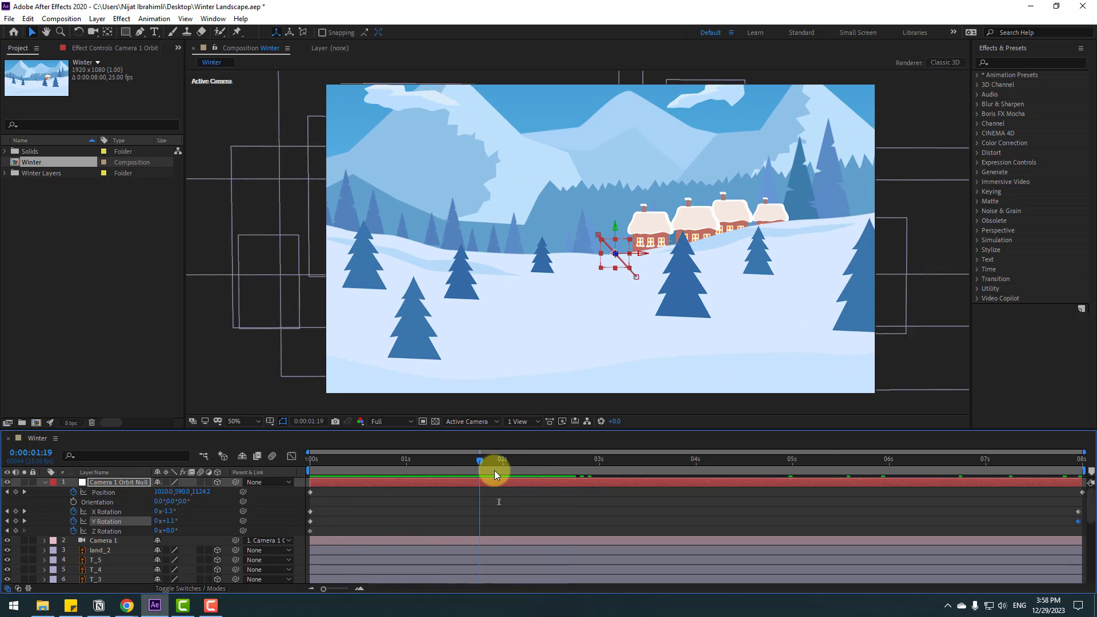
pyautogui.moveTo(495, 471); pyautogui.dragTo(519, 475)
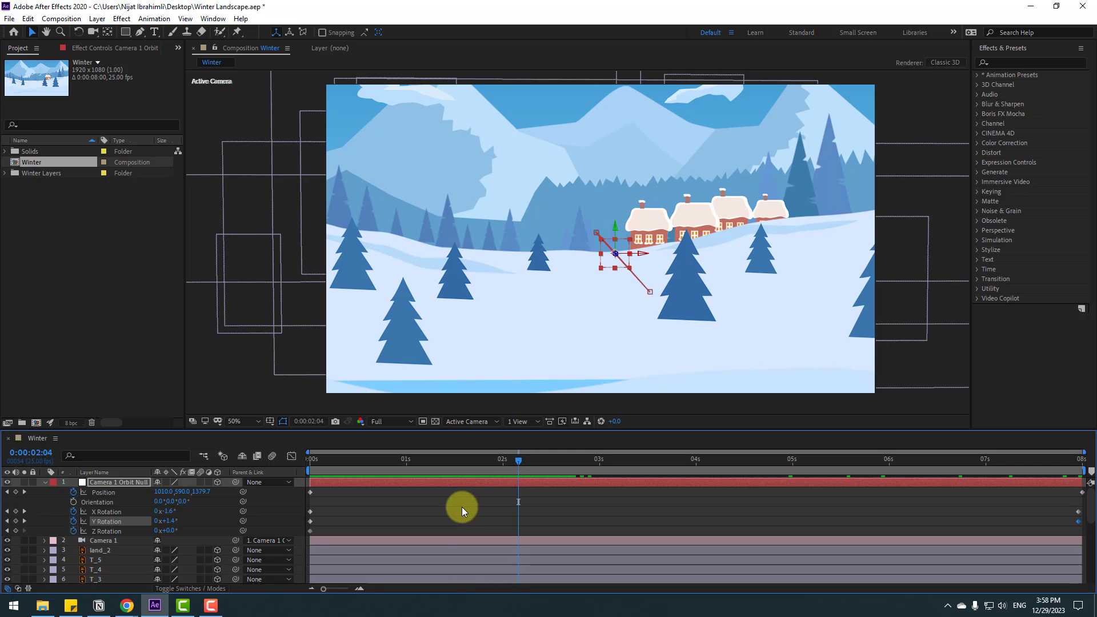
pyautogui.click(461, 506)
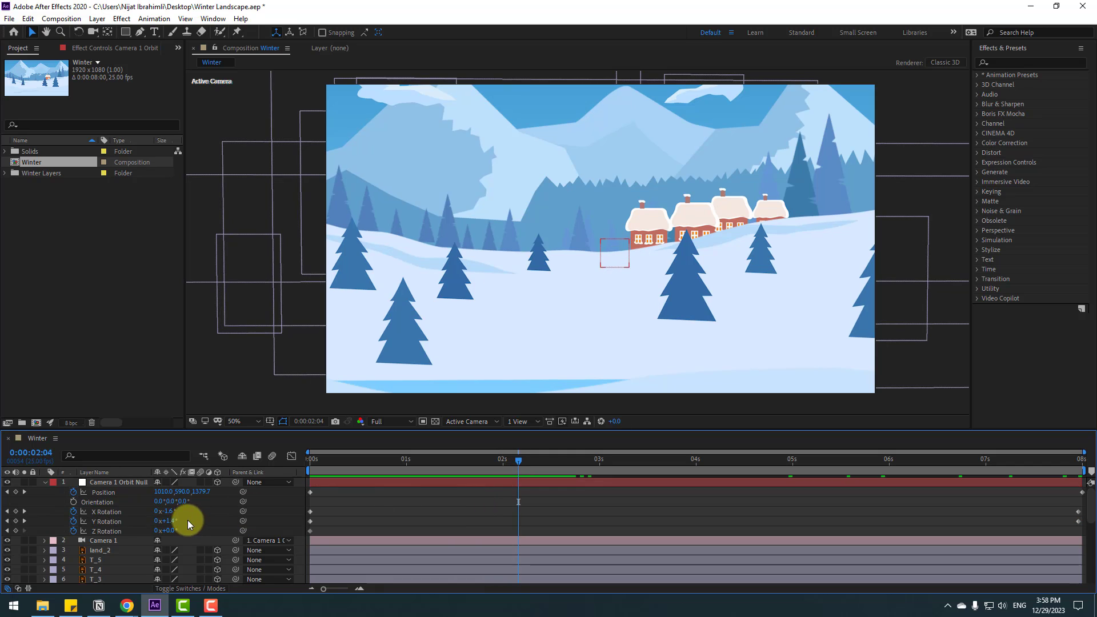
# Move the land_2 snow layer up to reduce the blue gap at 0:00:02:04, and check its coverage at 0:00:00:00.
pyautogui.click(100, 552)
pyautogui.scroll(-2, 542, 332)
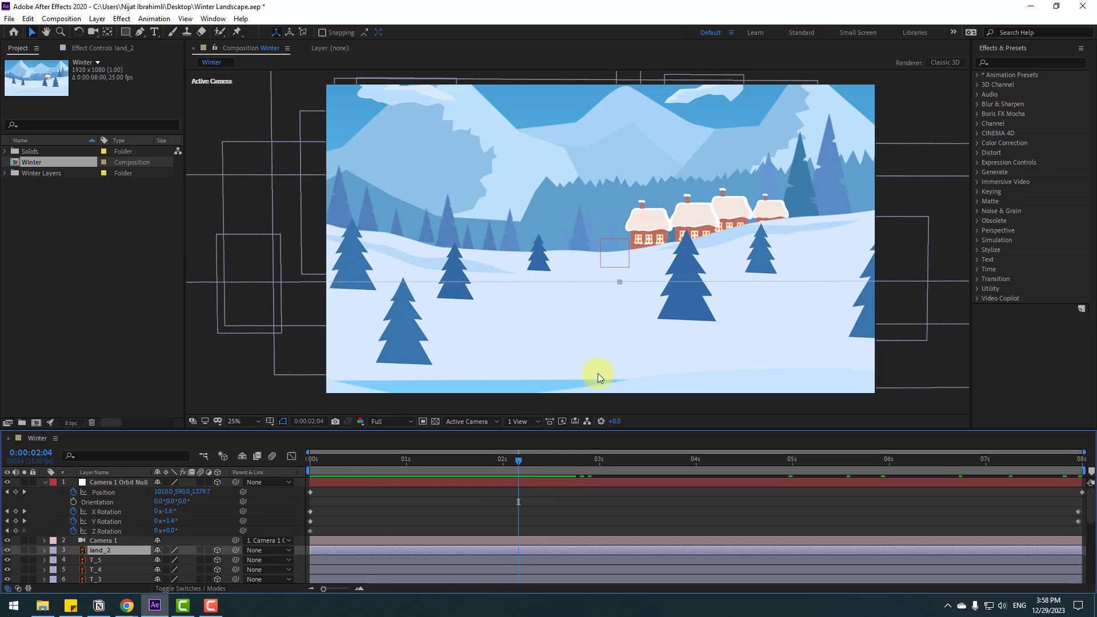
pyautogui.moveTo(598, 348)
pyautogui.mouseDown()
pyautogui.moveTo(593, 375)
pyautogui.moveTo(597, 330)
pyautogui.mouseUp()
pyautogui.moveTo(527, 461); pyautogui.dragTo(279, 463)
pyautogui.scroll(1, 595, 335)
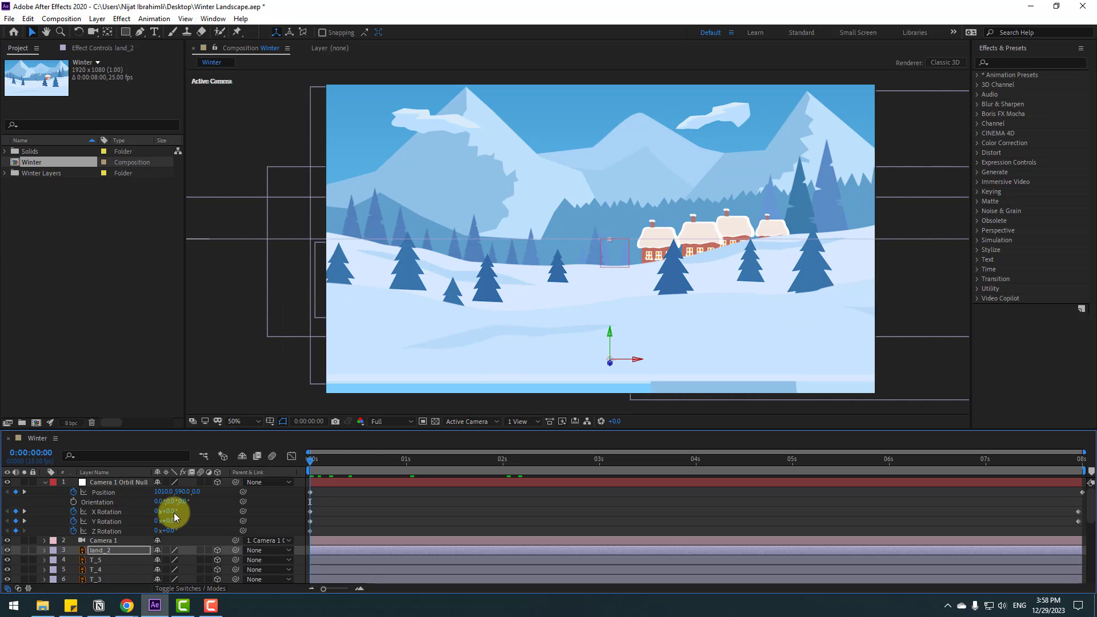
# Scale land_2 to 393% and move it down at the first frame, and check its coverage at 0:00:02:04.
pyautogui.press('s')
pyautogui.moveTo(179, 561); pyautogui.dragTo(300, 537)
pyautogui.moveTo(610, 336); pyautogui.dragTo(595, 397)
pyautogui.moveTo(317, 461); pyautogui.dragTo(513, 469)
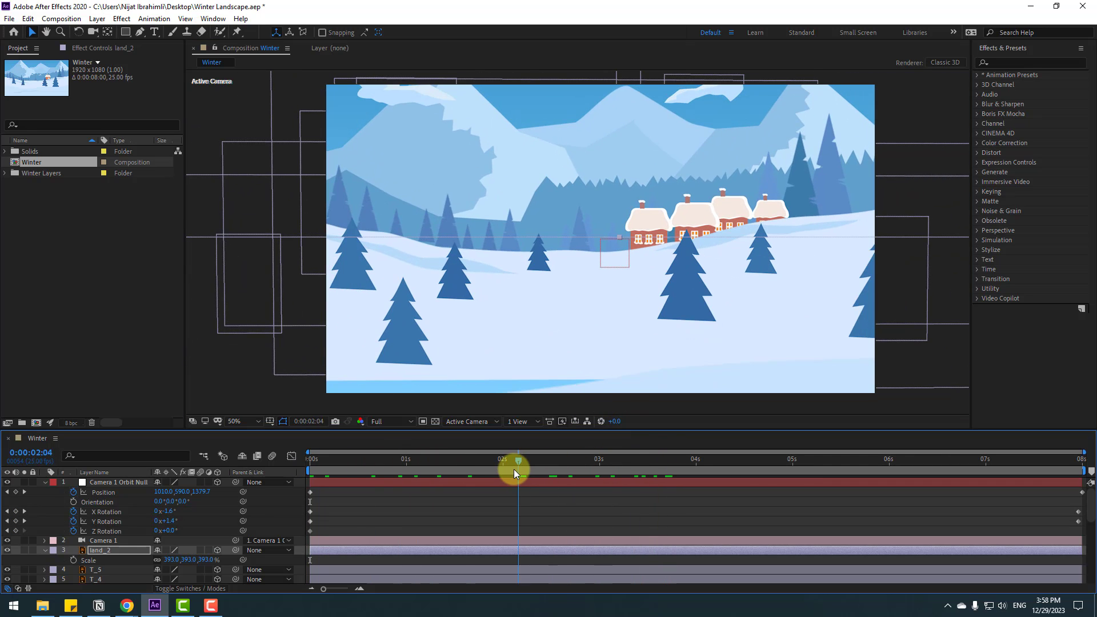
# Raise land_2 slightly at 0:00:02:04 to cover the frame's lower edge, and check the move up to 0:00:03:03.
pyautogui.press(',')
pyautogui.press(',')
pyautogui.moveTo(599, 365); pyautogui.dragTo(599, 354)
pyautogui.moveTo(522, 451); pyautogui.dragTo(611, 422)
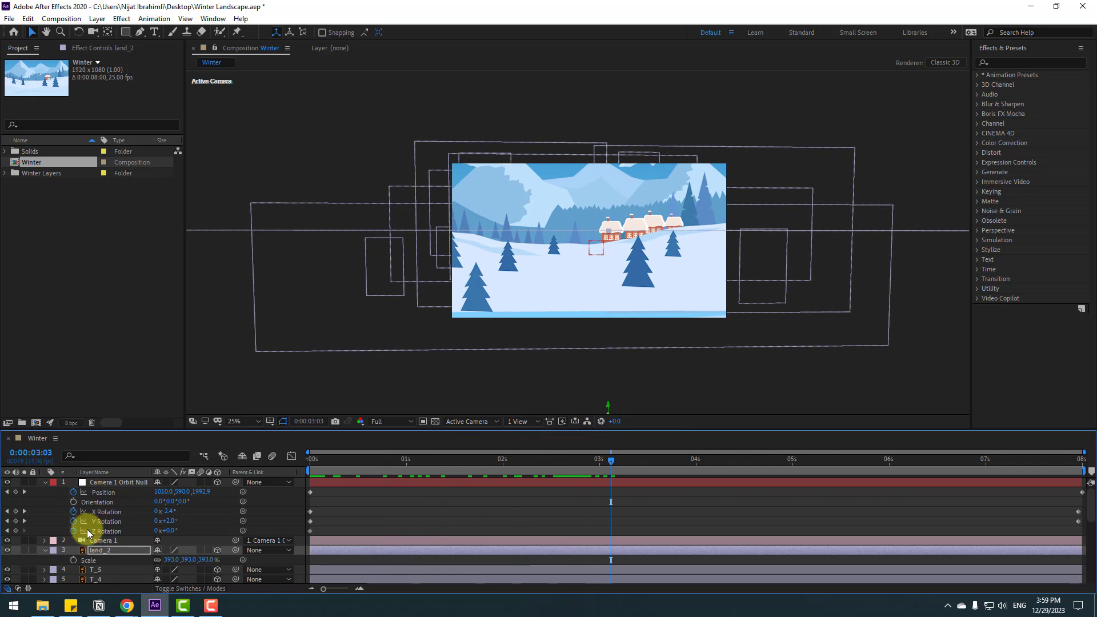
# Stretch the land_1 layer vertically past the frame's lower edge at 0:00:03:03, and check its coverage at 0:00:04:03.
pyautogui.scroll(-5, 127, 488)
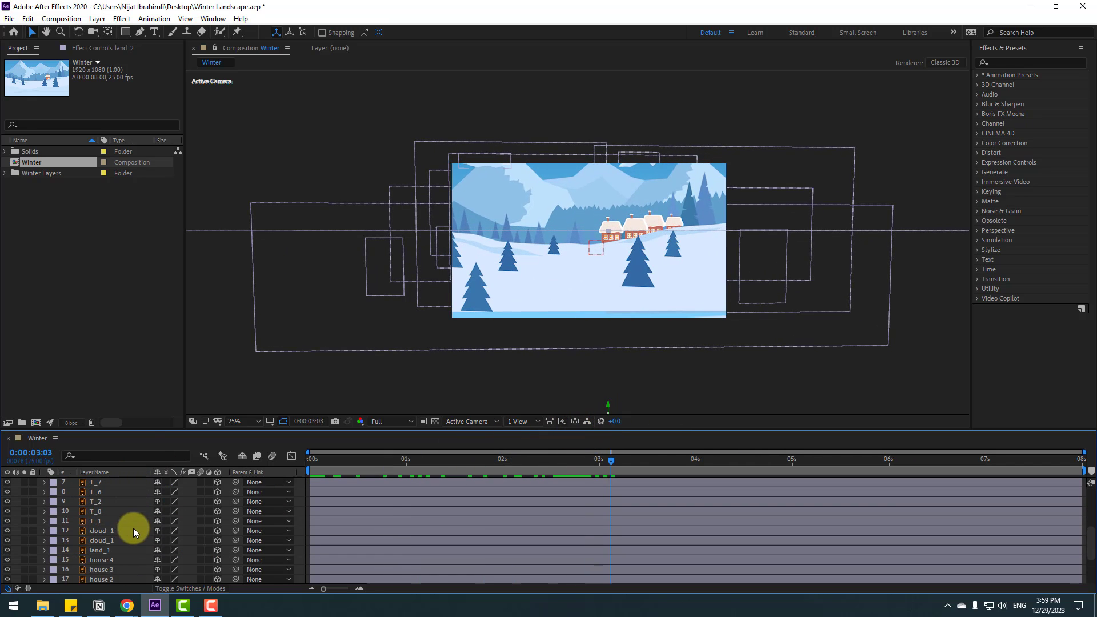
pyautogui.click(114, 550)
pyautogui.press('.')
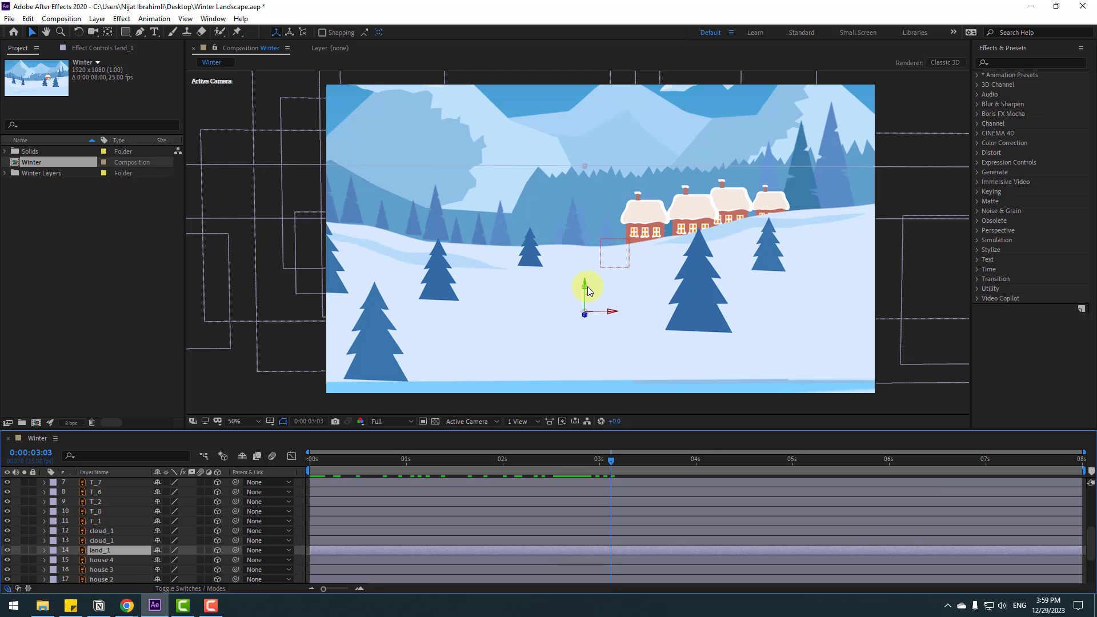
pyautogui.click(589, 290)
pyautogui.press(',')
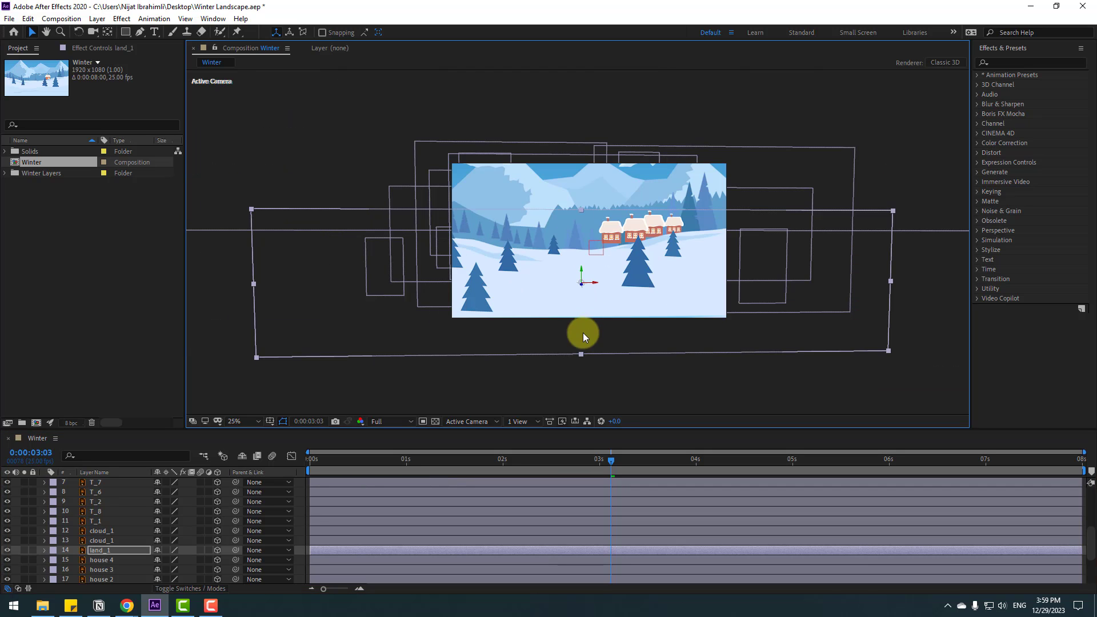
pyautogui.moveTo(584, 355); pyautogui.dragTo(581, 371)
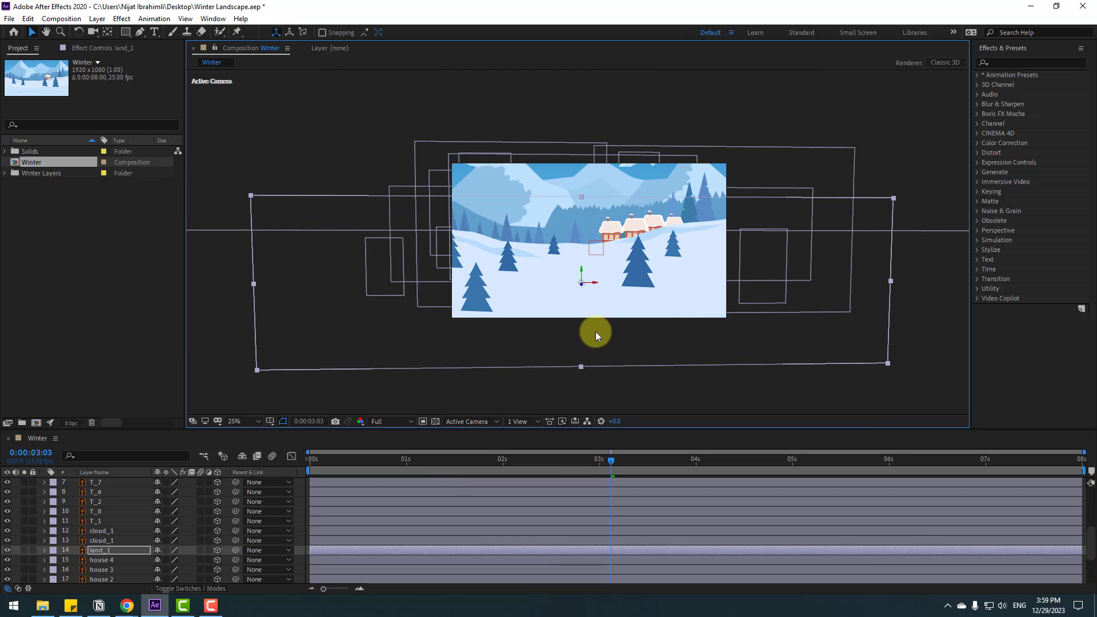
pyautogui.moveTo(604, 455); pyautogui.dragTo(707, 440)
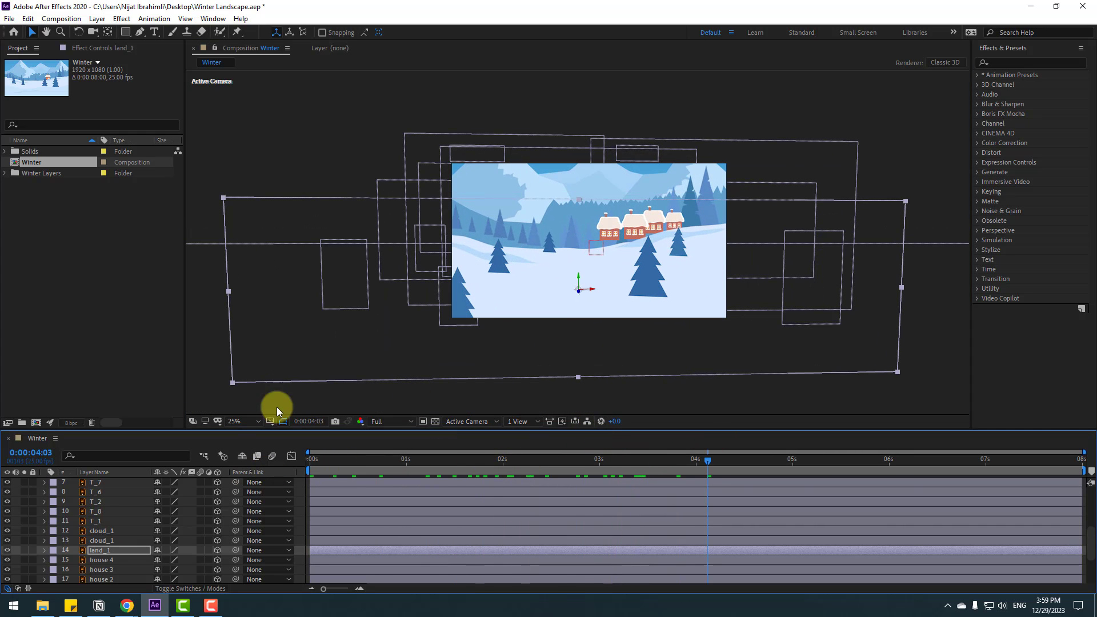
# Lower the house, house 2 and house 3 layers at 0:00:04:03 so their bases sit in the snow.
pyautogui.scroll(-1, 156, 528)
pyautogui.click(112, 531)
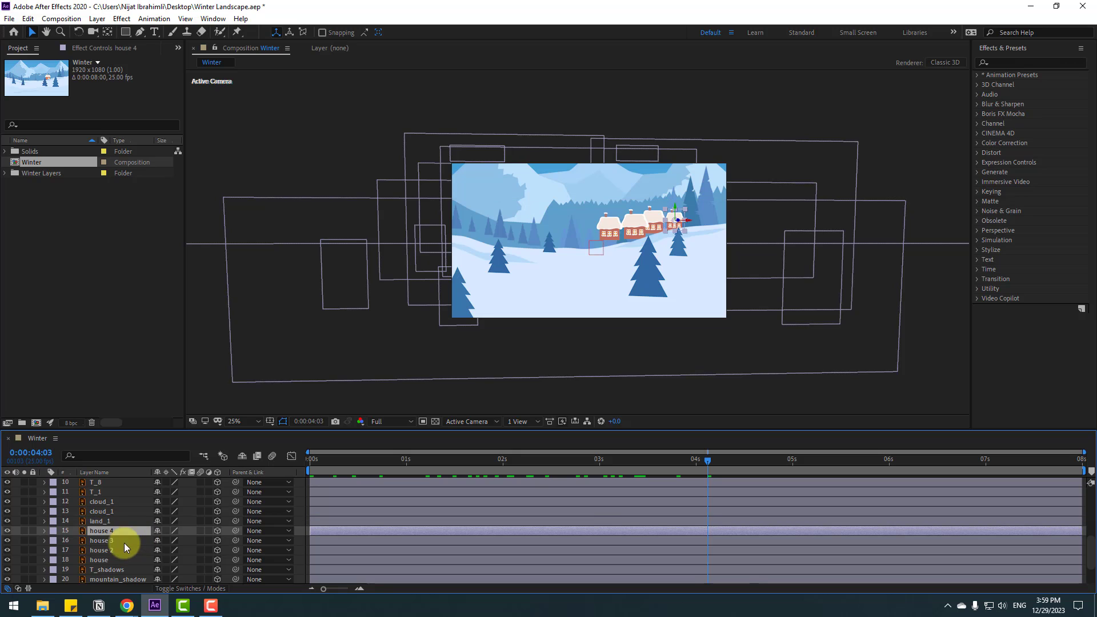
pyautogui.scroll(2, 606, 247)
pyautogui.click(105, 561)
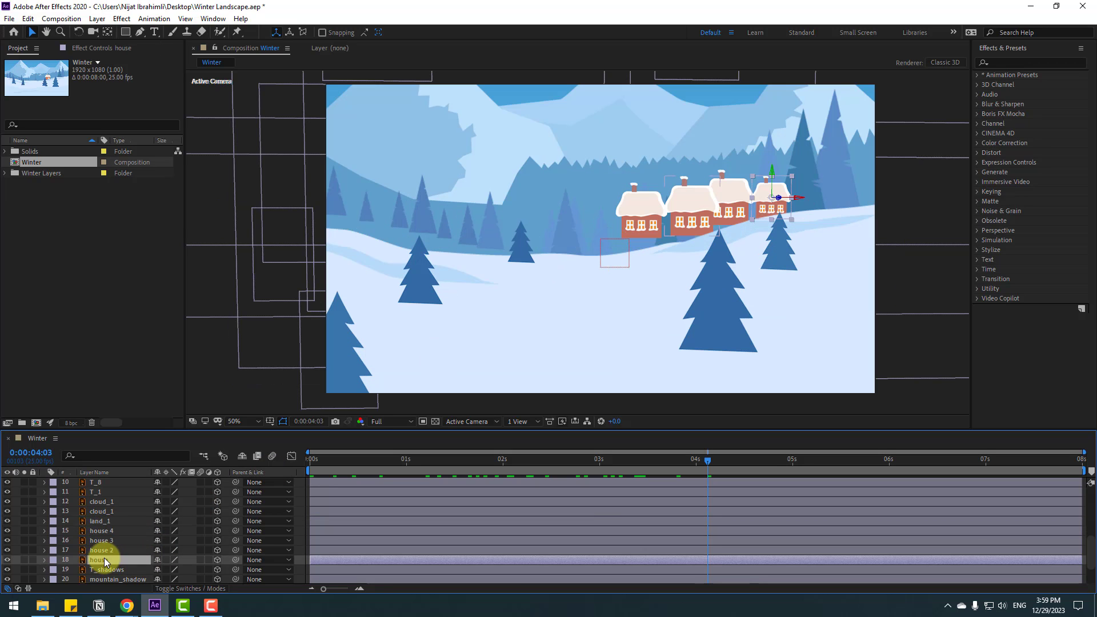
pyautogui.moveTo(693, 191); pyautogui.dragTo(692, 206)
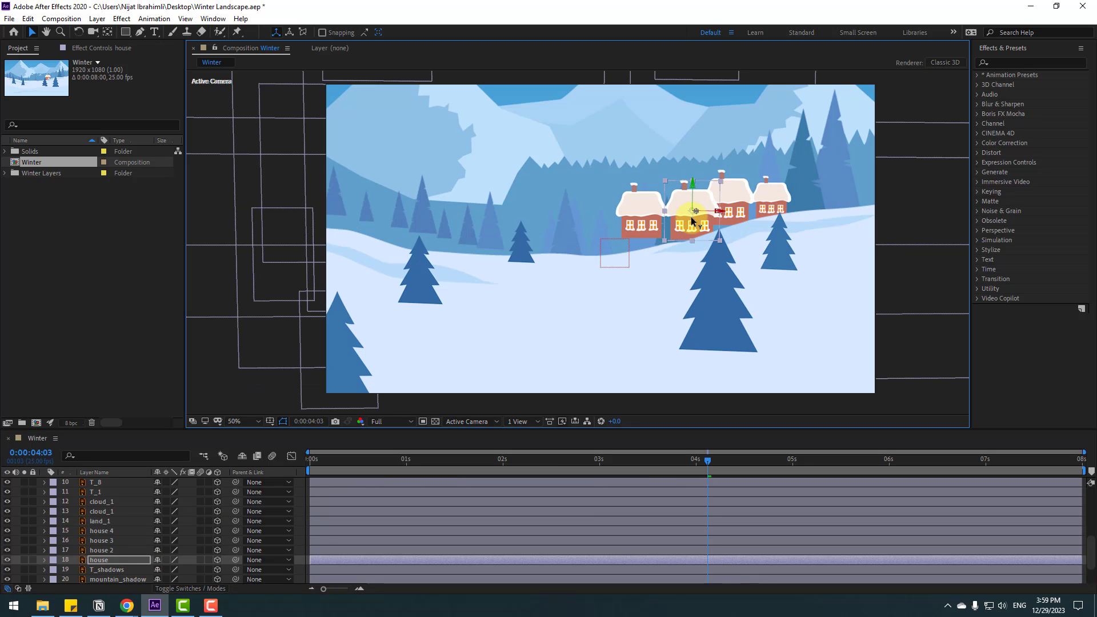
pyautogui.click(100, 550)
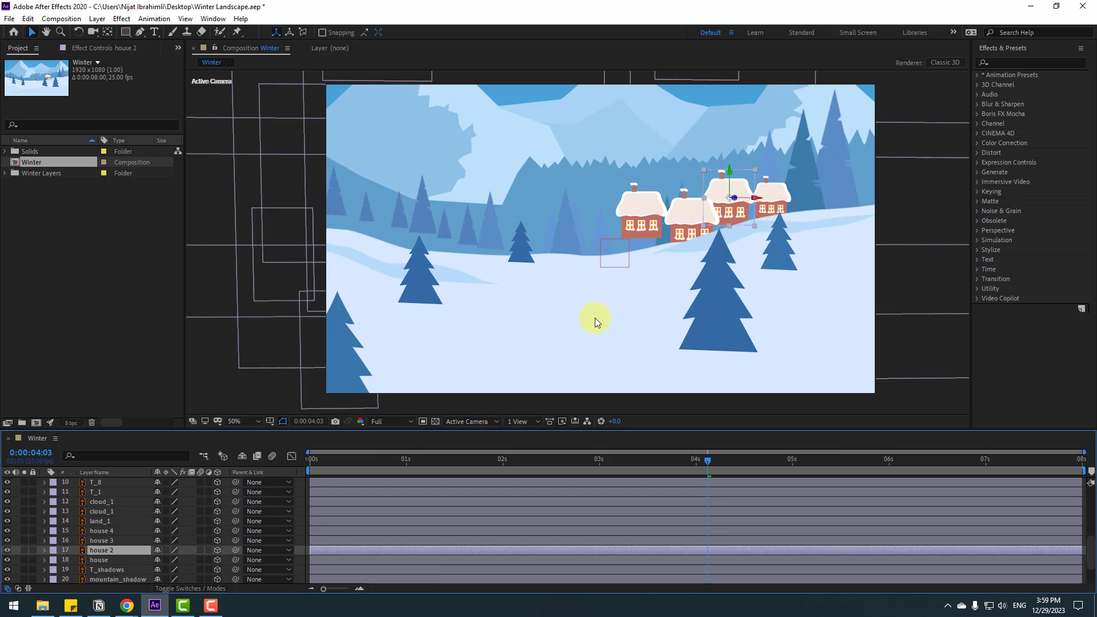
pyautogui.moveTo(729, 179); pyautogui.dragTo(717, 235)
pyautogui.scroll(-3, 93, 551)
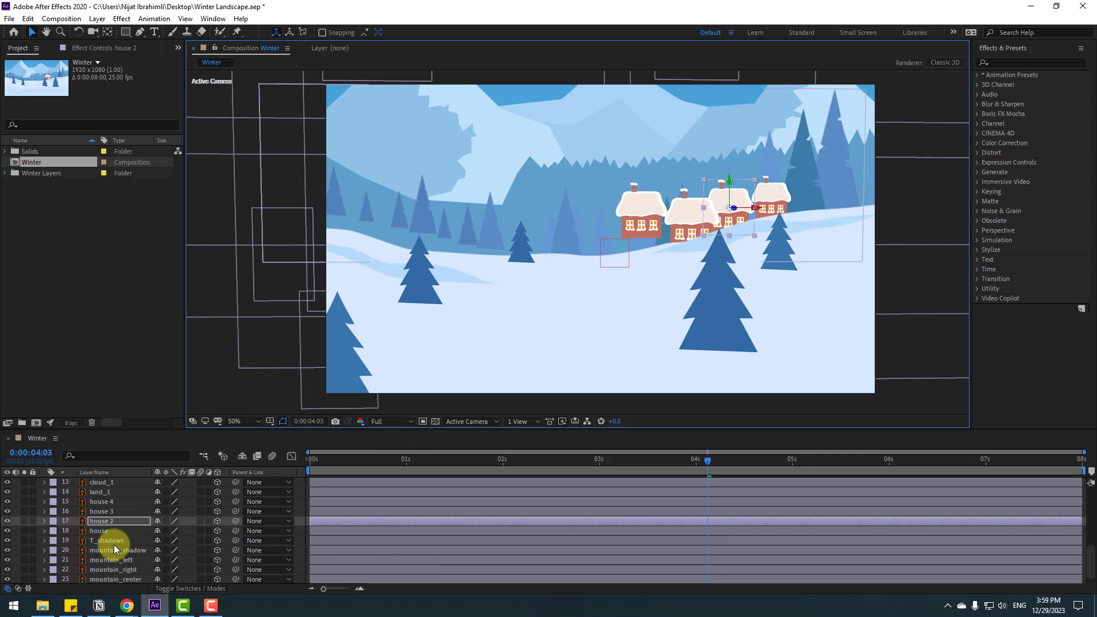
pyautogui.click(109, 511)
pyautogui.moveTo(642, 195); pyautogui.dragTo(608, 320)
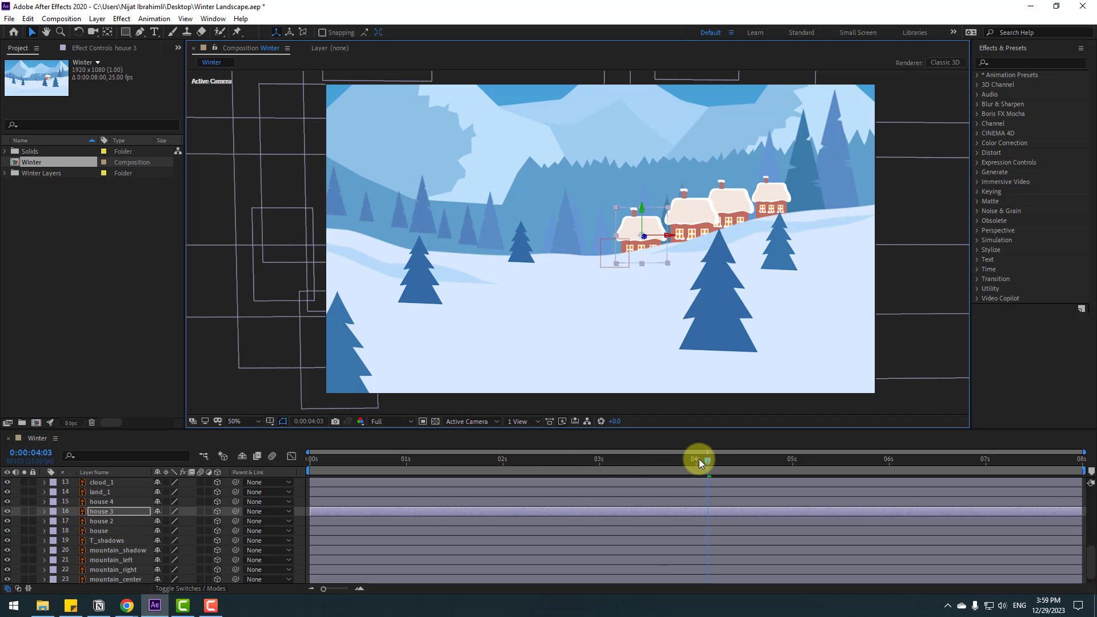
# Lower the T_shadows tree layer slightly at the first frame, and scrub through the whole camera move to check it.
pyautogui.moveTo(707, 460); pyautogui.dragTo(345, 460)
pyautogui.moveTo(215, 491); pyautogui.dragTo(276, 460)
pyautogui.scroll(-1, 159, 520)
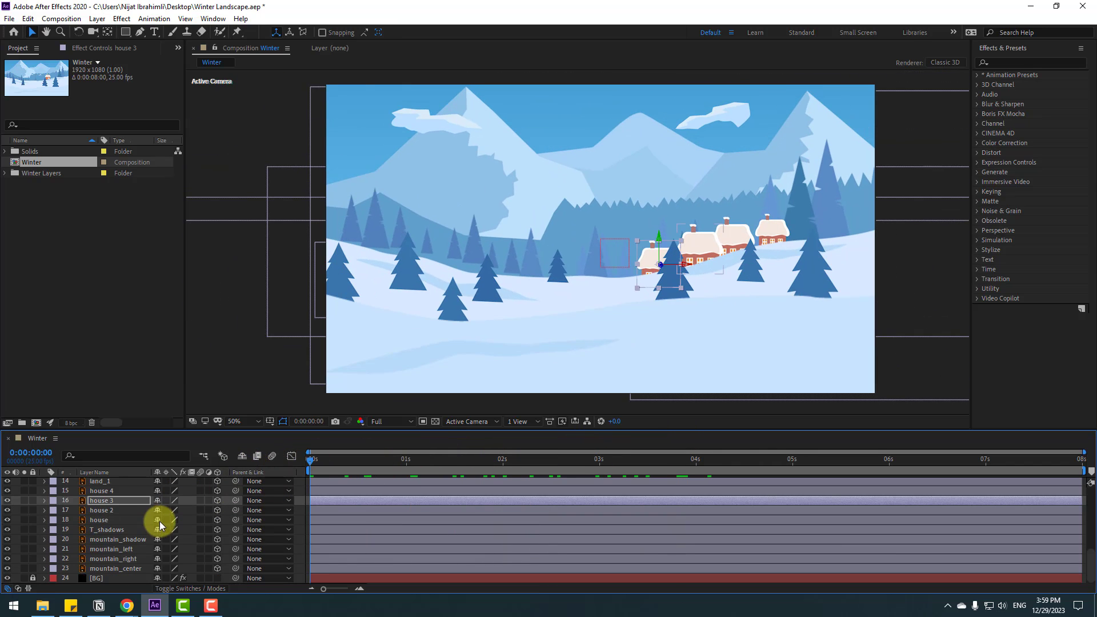
pyautogui.click(108, 530)
pyautogui.click(629, 171)
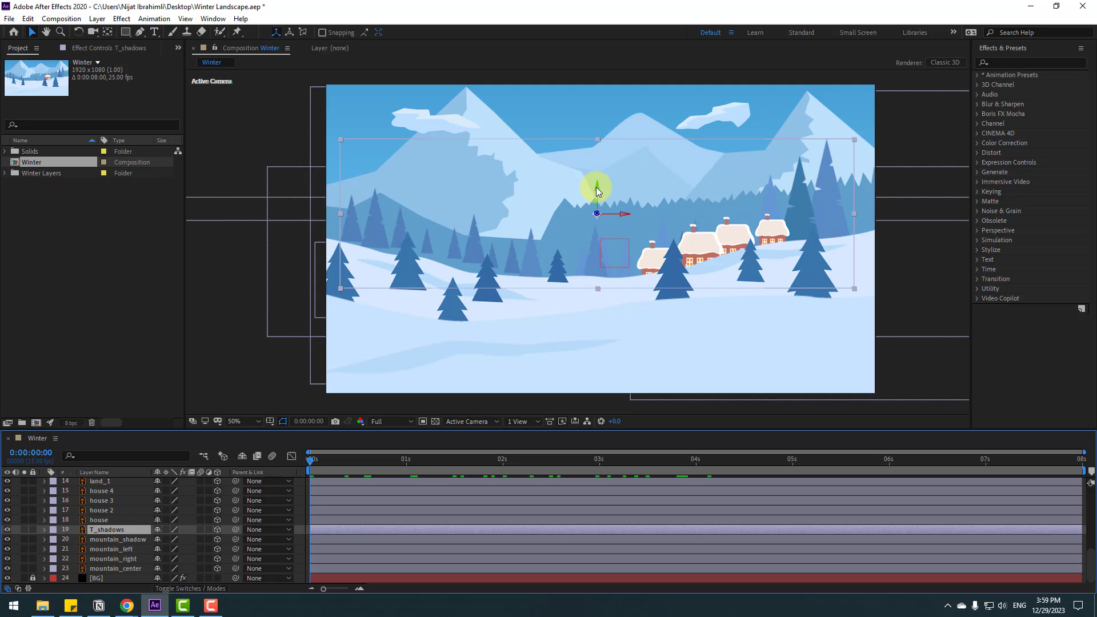
pyautogui.moveTo(596, 190); pyautogui.dragTo(567, 287)
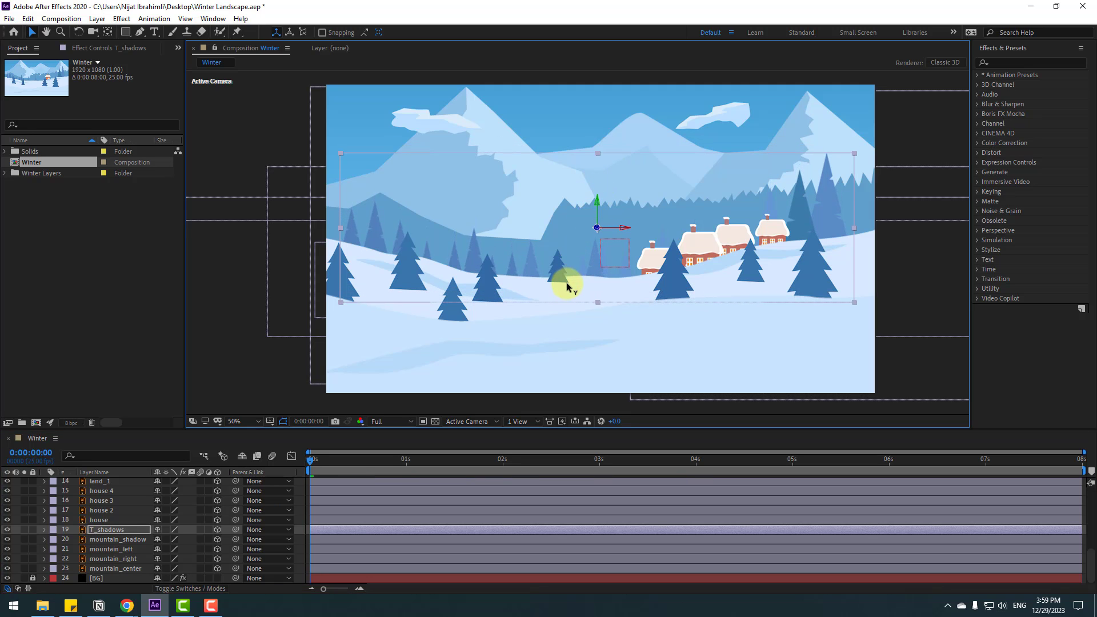
pyautogui.moveTo(353, 462); pyautogui.dragTo(1082, 461)
pyautogui.moveTo(938, 459); pyautogui.dragTo(216, 399)
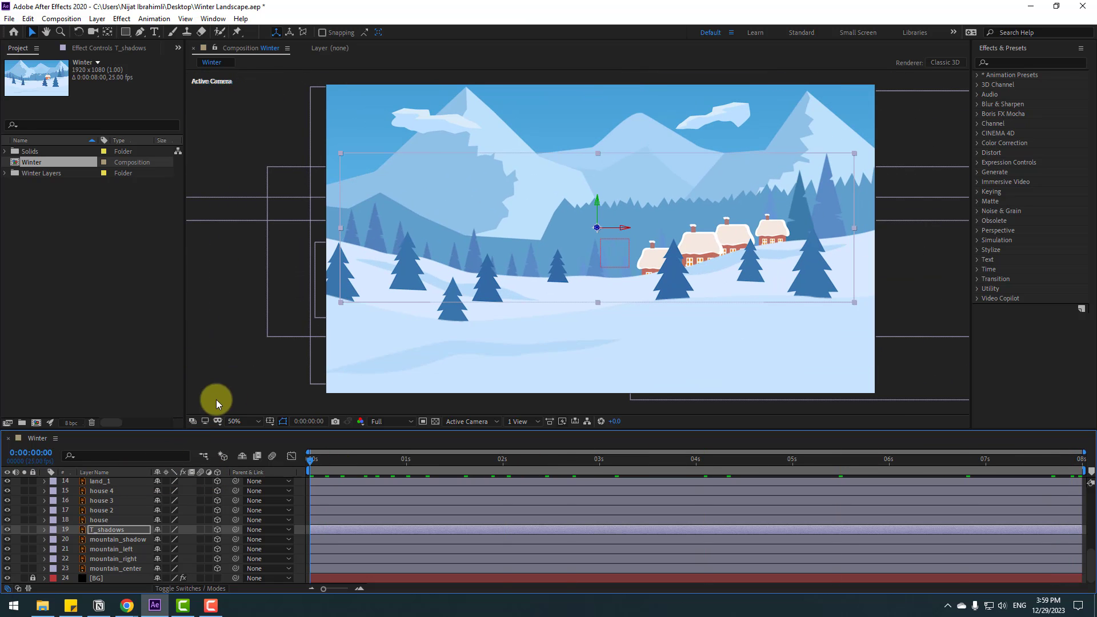
# Deselect T_shadows and collapse the properties of Camera 1 Orbit Null and land_2 in the timeline.
pyautogui.click(216, 400)
pyautogui.scroll(2, 135, 506)
pyautogui.scroll(5, 135, 507)
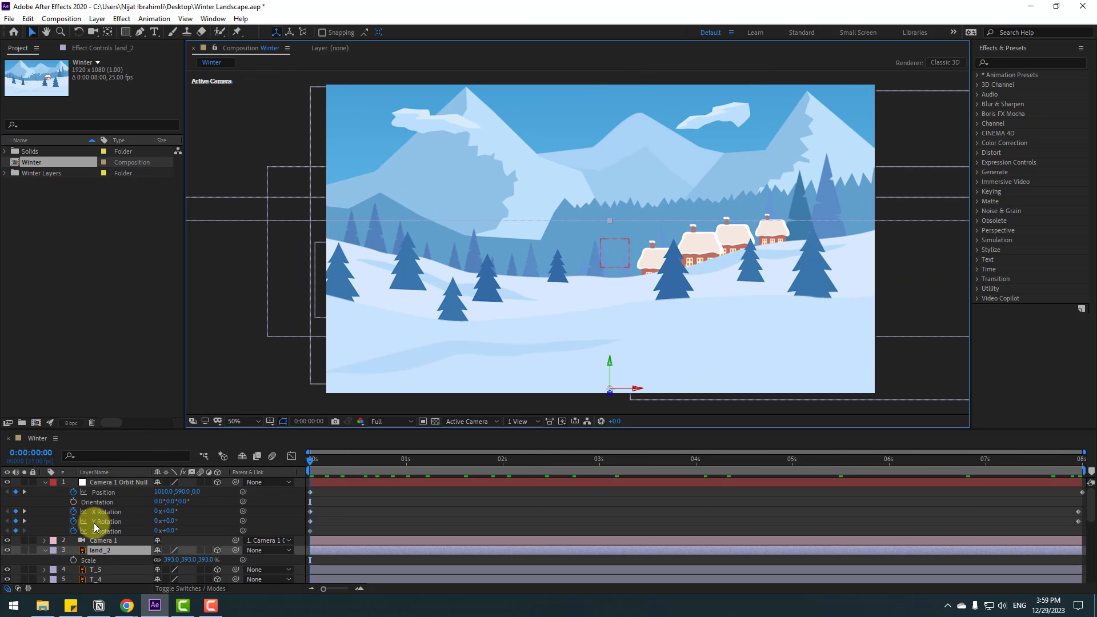
pyautogui.click(44, 483)
pyautogui.click(45, 502)
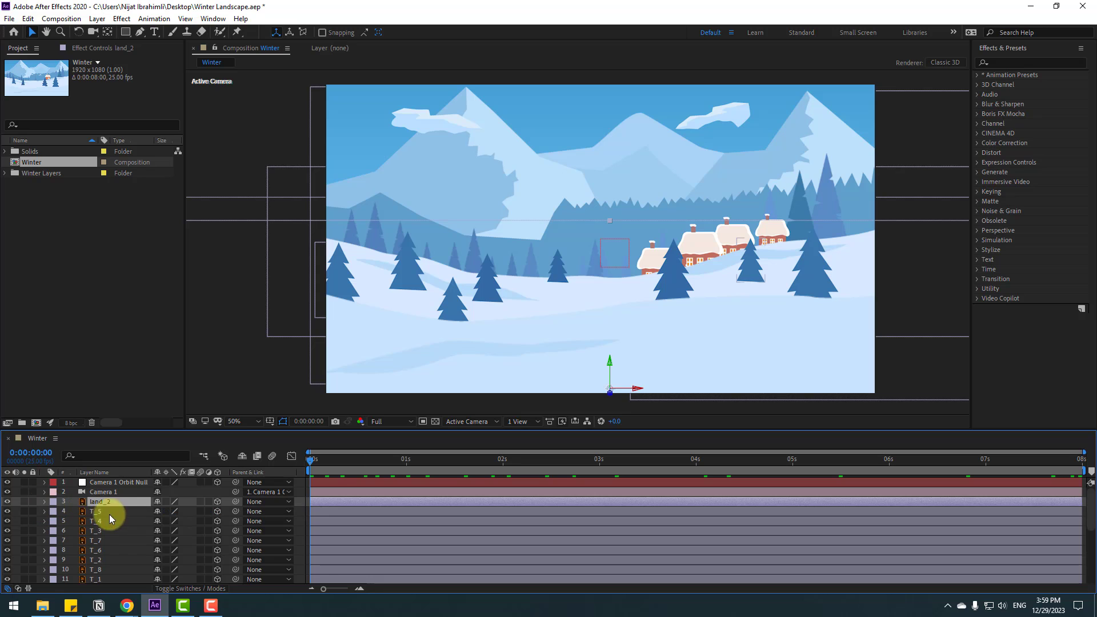
# Add an adjustment layer above Camera 1 Orbit Null and rename it Snow.
pyautogui.click(126, 484)
pyautogui.click(96, 18)
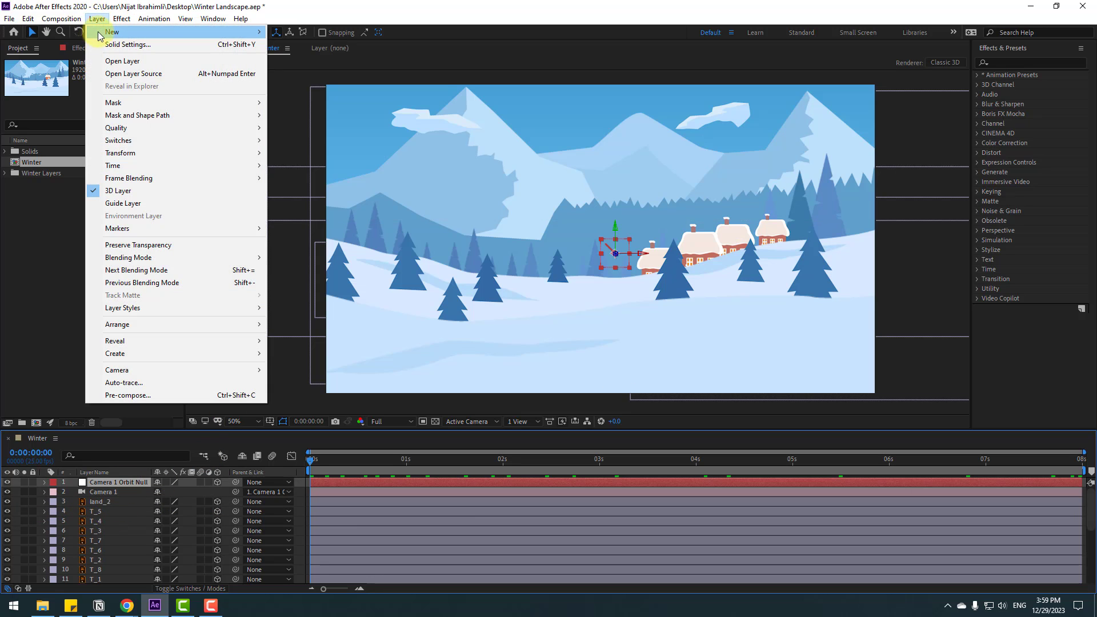
pyautogui.moveTo(106, 32)
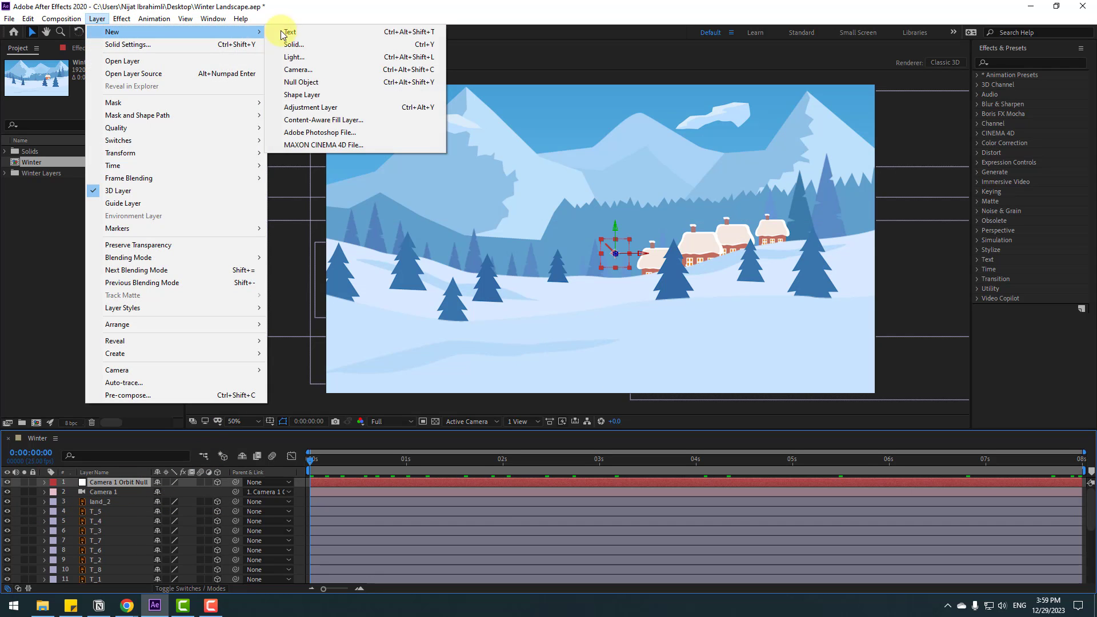
pyautogui.click(351, 108)
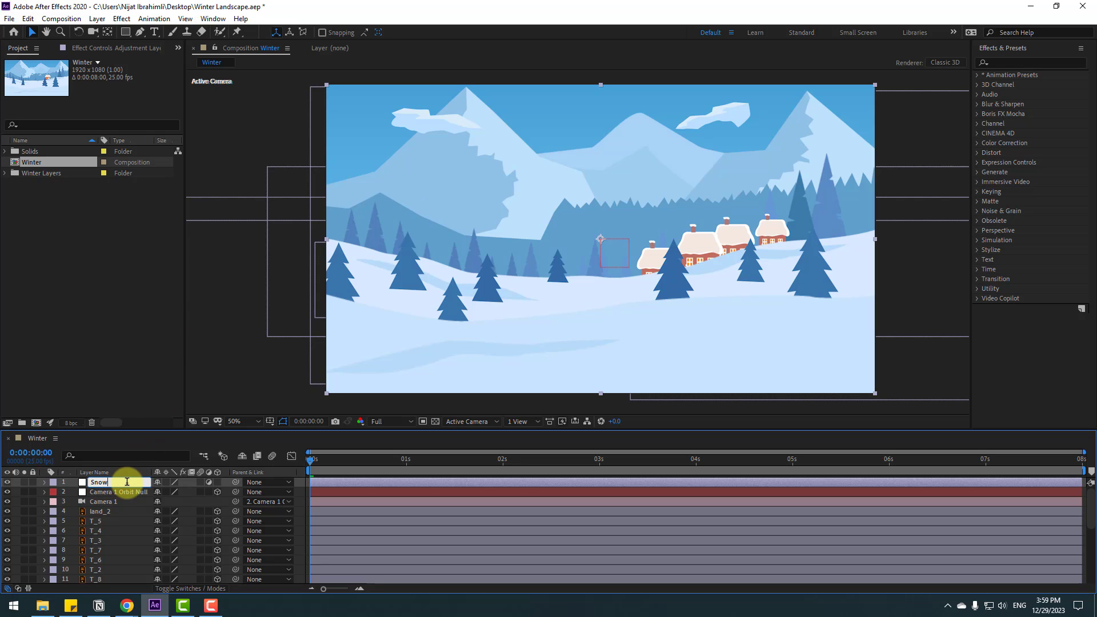
# Find the CC Snowfall effect and apply it to the Snow layer.
pyautogui.click(1003, 63)
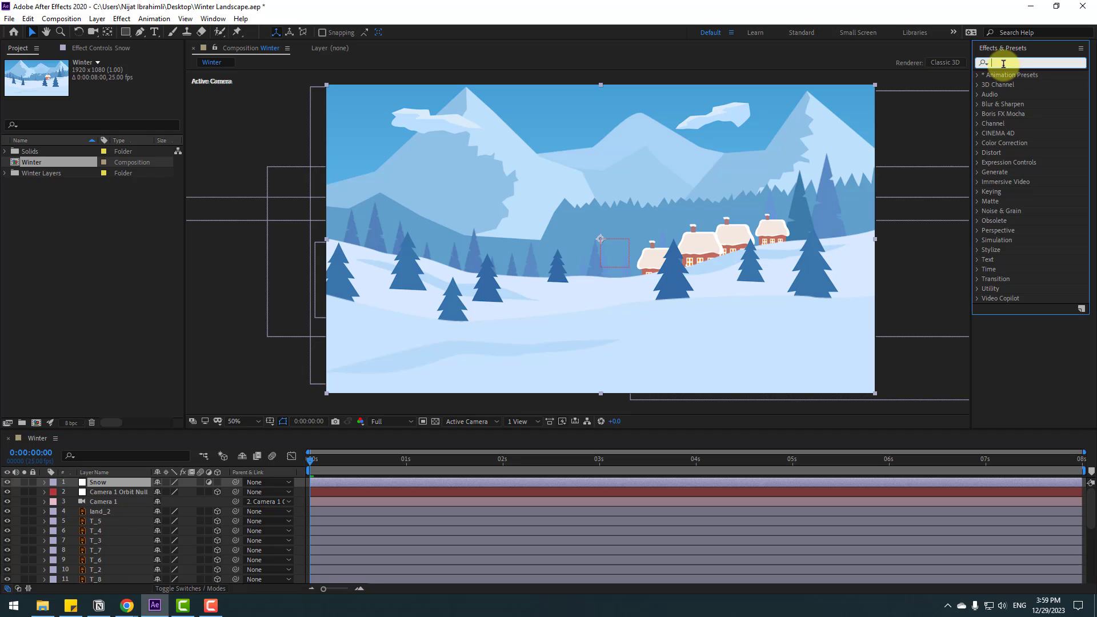
pyautogui.write('snow')
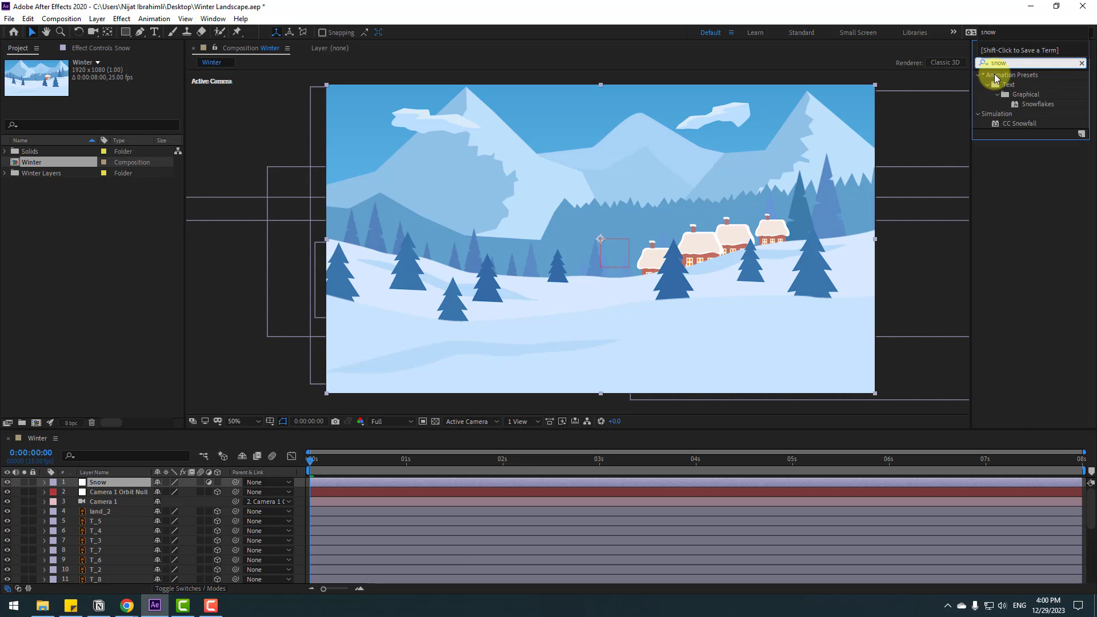
pyautogui.moveTo(1023, 130); pyautogui.dragTo(112, 484)
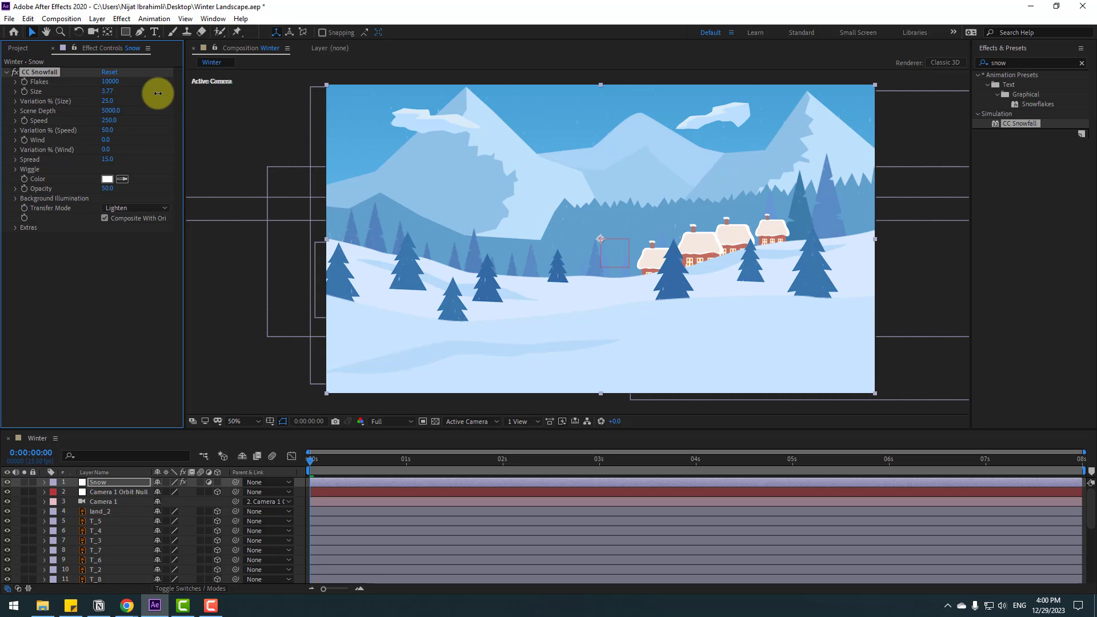
# Set CC Snowfall's Flakes to 11900 and Size to 15, and check the snowfall up to 0:00:04:08.
pyautogui.moveTo(158, 94); pyautogui.dragTo(130, 97)
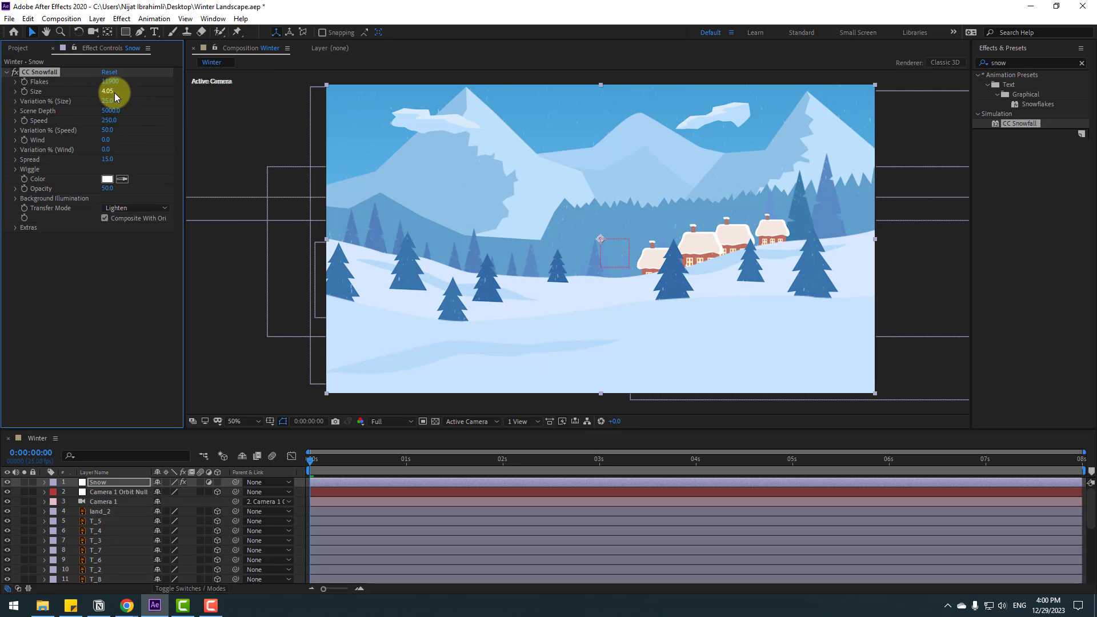
pyautogui.click(110, 92)
pyautogui.write('15')
pyautogui.press('Return')
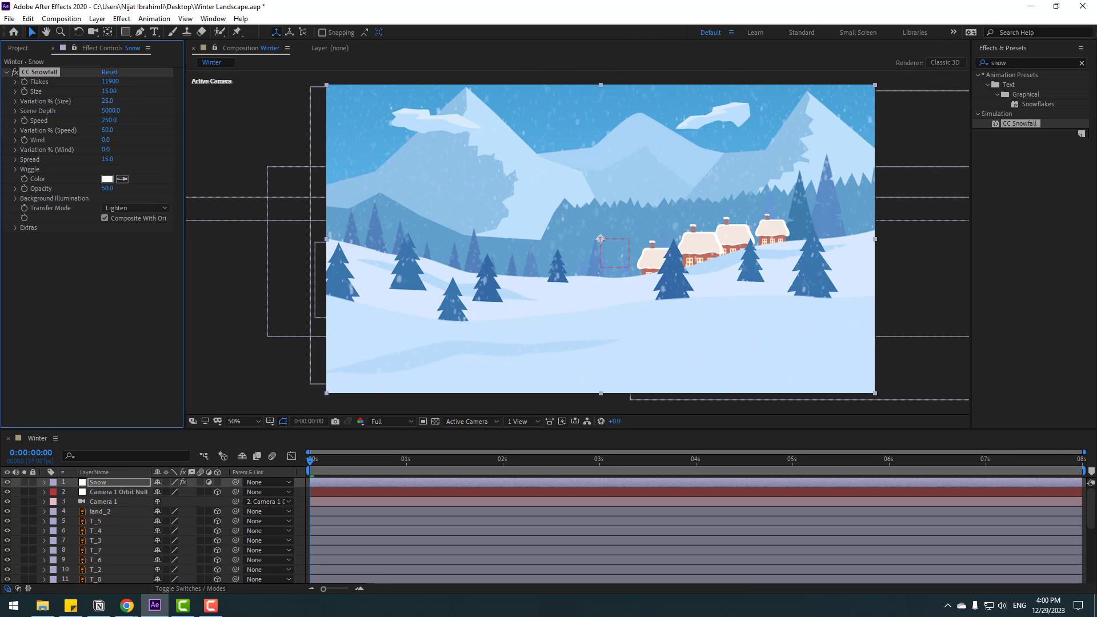
pyautogui.moveTo(334, 460); pyautogui.dragTo(683, 432)
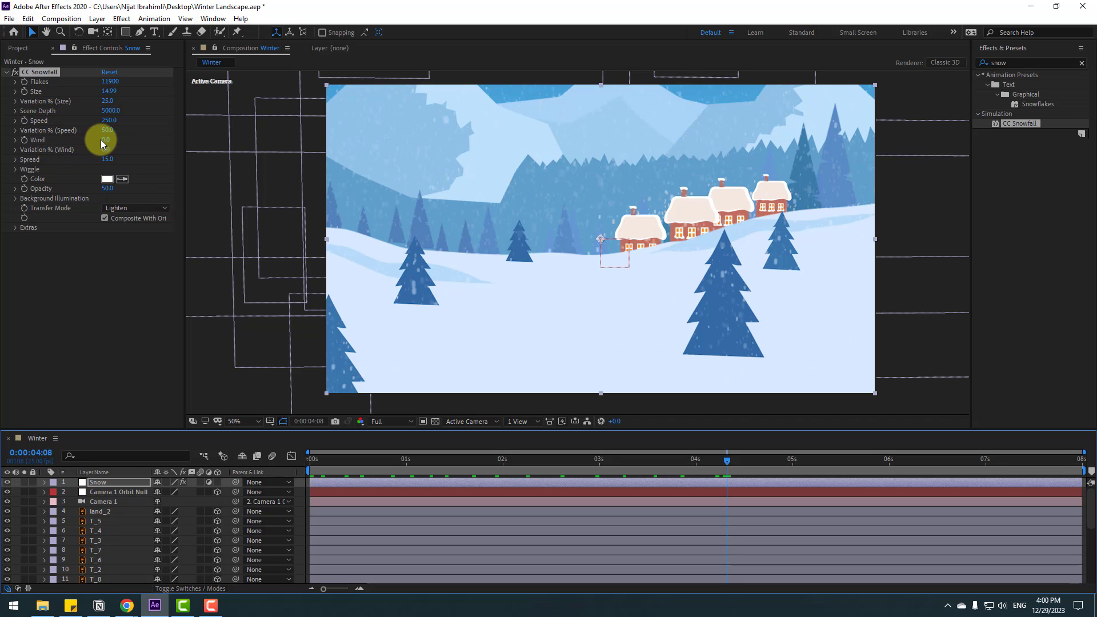
# Set the snowfall's Wind to 165 and preview the animation from the start.
pyautogui.moveTo(103, 143); pyautogui.dragTo(190, 131)
pyautogui.moveTo(717, 460); pyautogui.dragTo(226, 472)
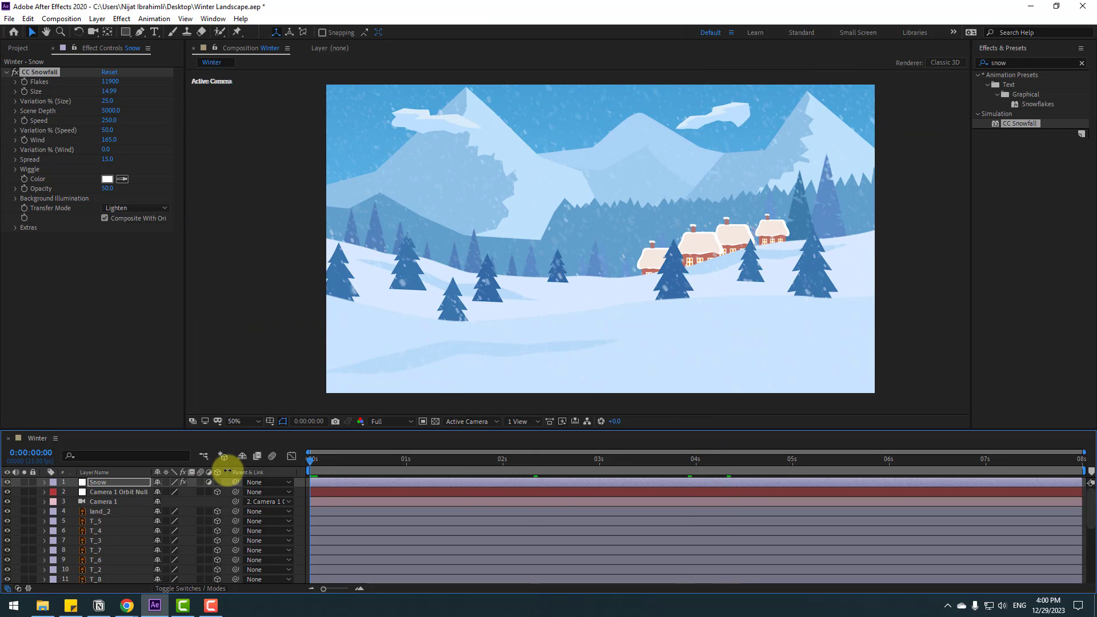
pyautogui.press('space')
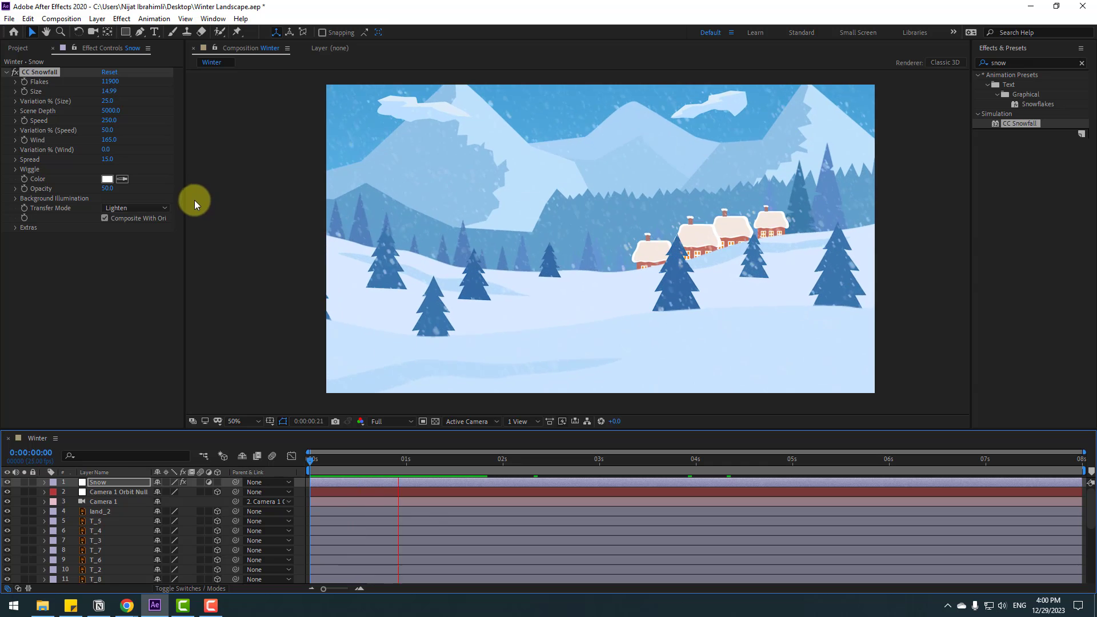
pyautogui.press('space')
# Set the snowfall's Opacity to 100 and preview the brighter flakes from the start.
pyautogui.click(109, 189)
pyautogui.write('100')
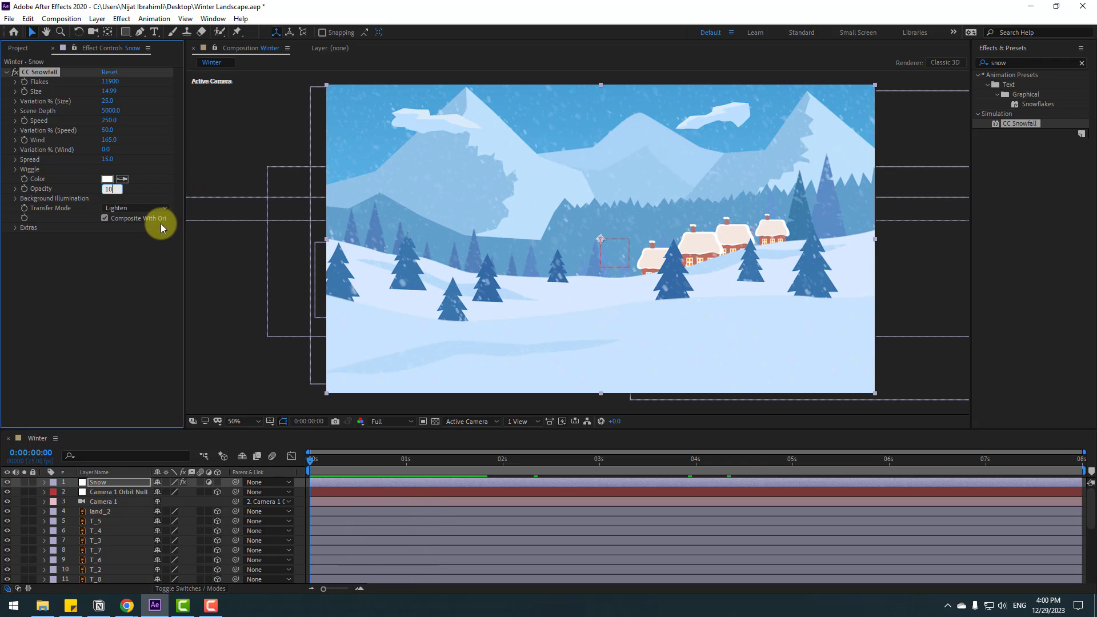
pyautogui.press('Return')
pyautogui.press('space')
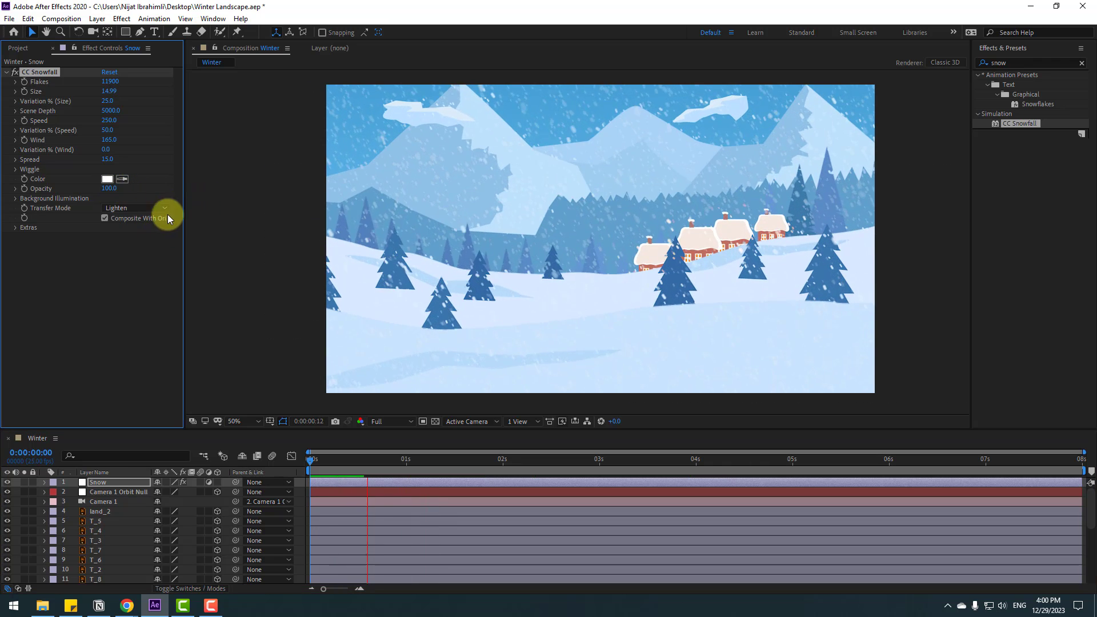
pyautogui.press('space')
# Reduce the snowfall's Flakes to 6000 and preview the result from the start.
pyautogui.press('space')
pyautogui.moveTo(108, 85); pyautogui.dragTo(23, 92)
pyautogui.press('space')
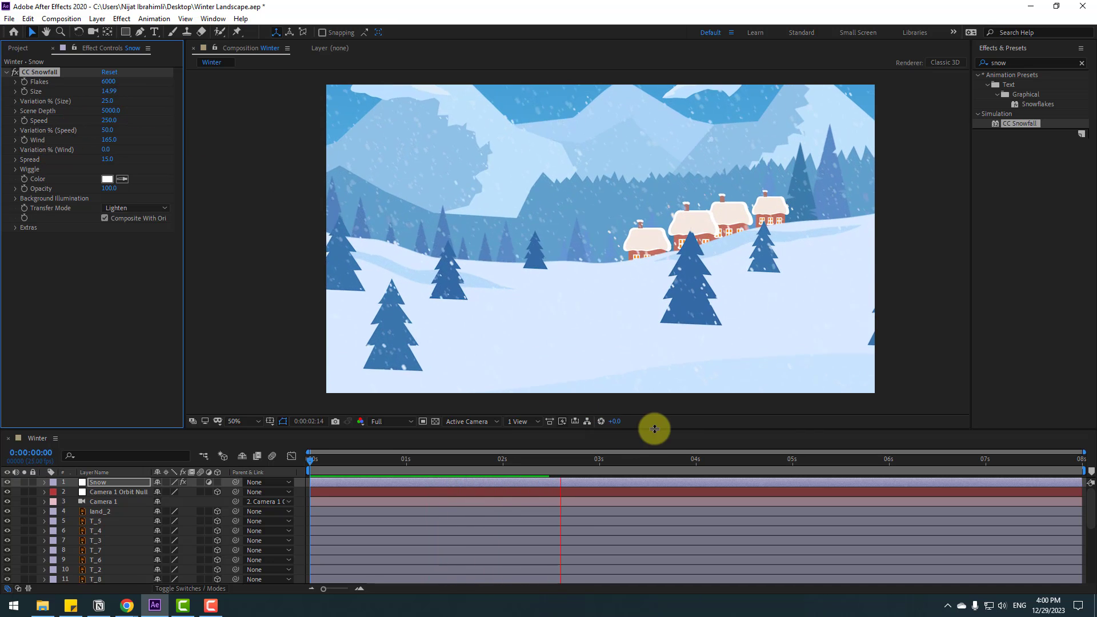
# At the start, set the Position Y of mountain_left, mountain_right and mountain_center to 333.6, 642.5 and -151.2, and keyframe Position on all three.
pyautogui.press('space')
pyautogui.press('Home')
pyautogui.scroll(-5, 133, 502)
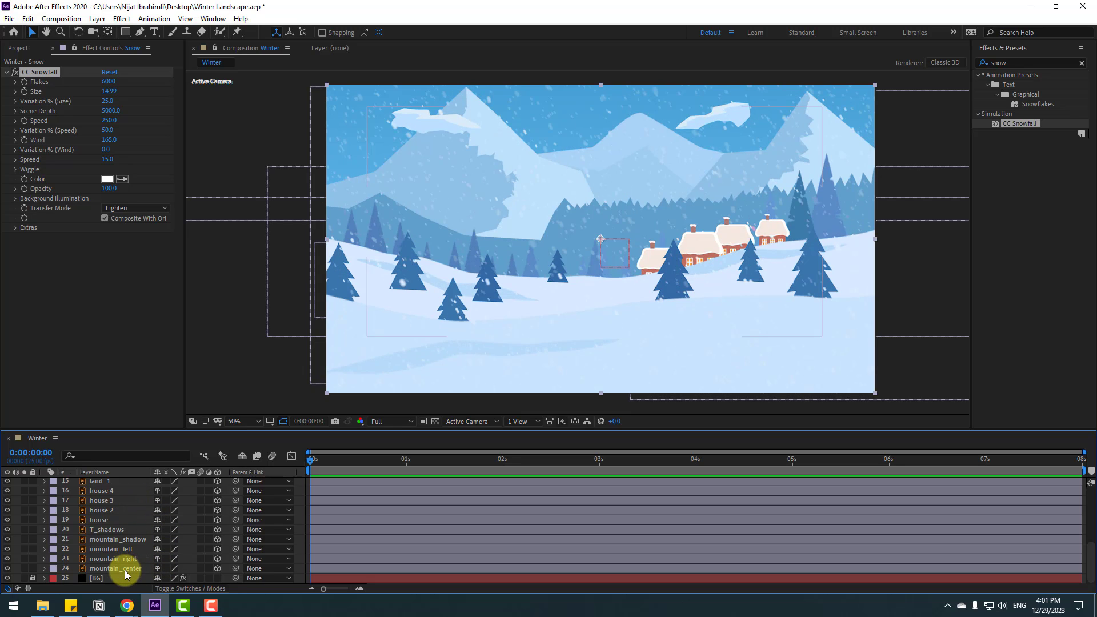
pyautogui.click(125, 569)
pyautogui.keyDown('shift'); pyautogui.click(112, 559); pyautogui.keyUp('shift')
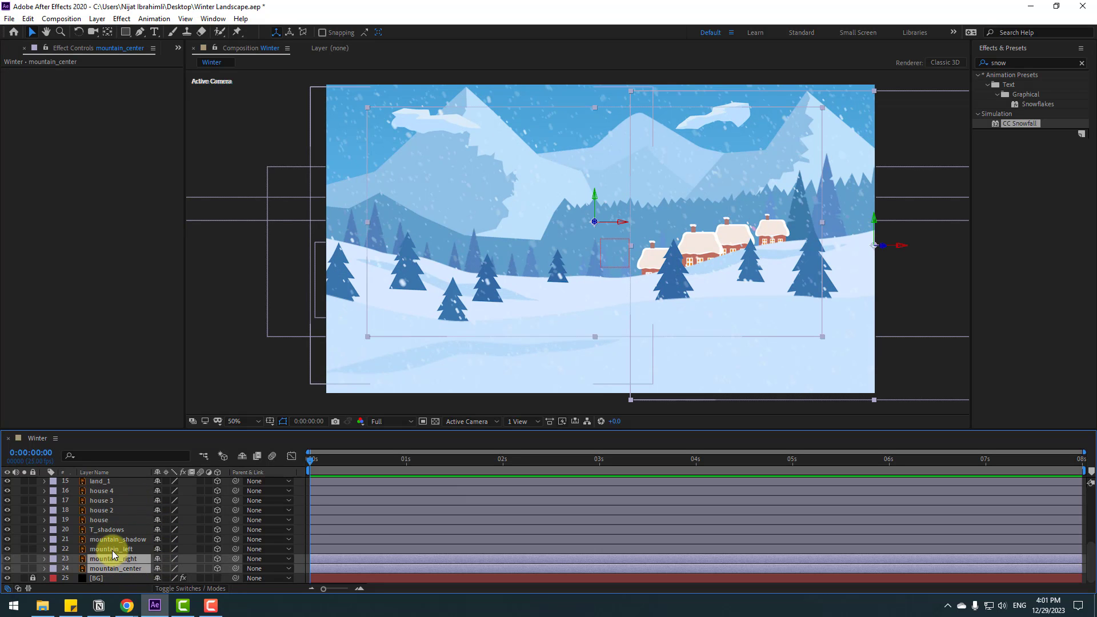
pyautogui.keyDown('shift'); pyautogui.click(112, 550); pyautogui.keyUp('shift')
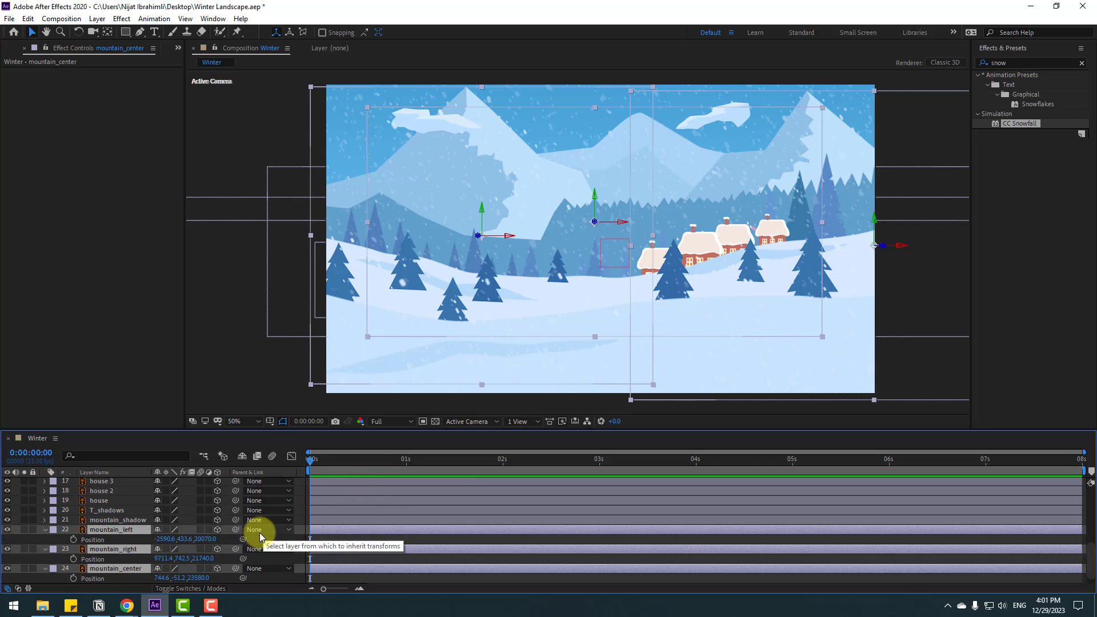
pyautogui.press('p')
pyautogui.moveTo(127, 530); pyautogui.dragTo(155, 542)
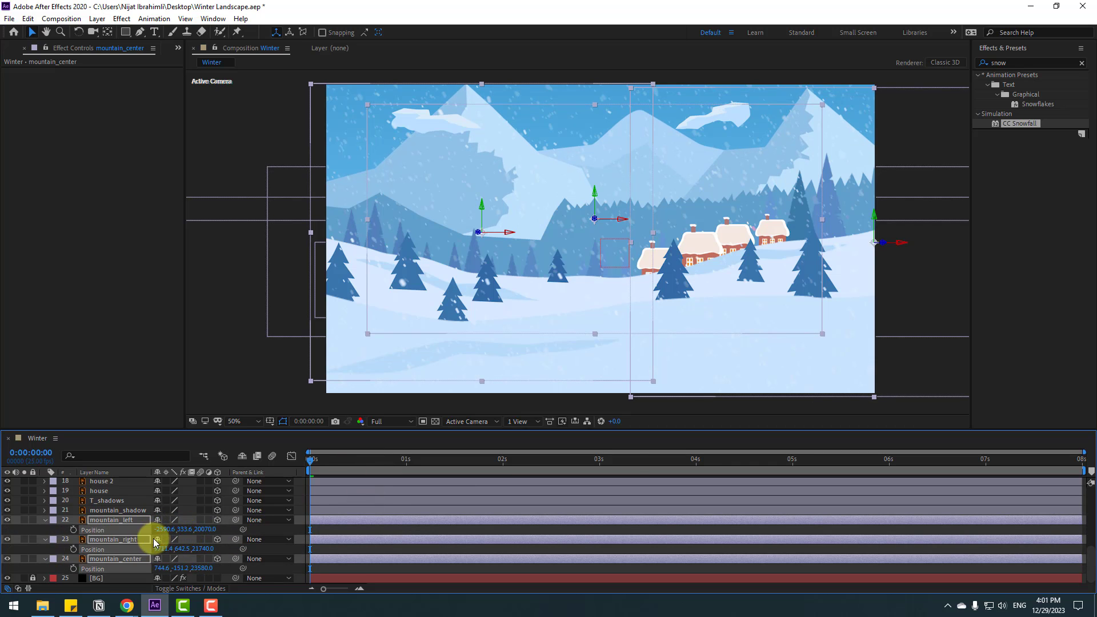
# At 0:00:07:24, lower the three mountain layers together to Y positions 777.6, 1086.5 and 292.8, and preview the movement.
pyautogui.moveTo(336, 460); pyautogui.dragTo(1086, 461)
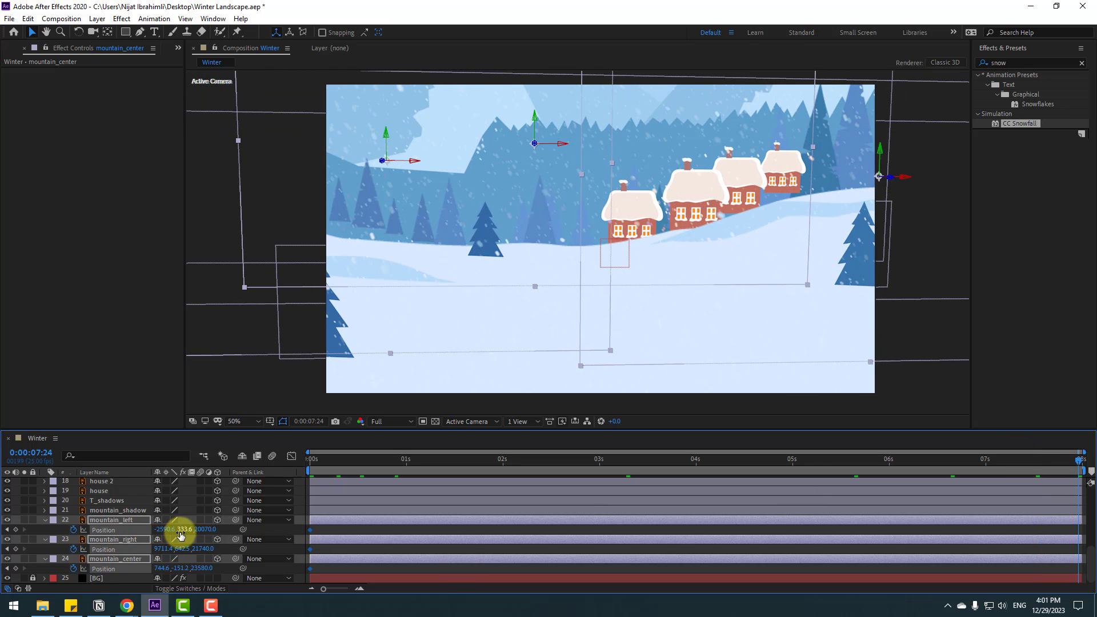
pyautogui.moveTo(180, 535); pyautogui.dragTo(378, 437)
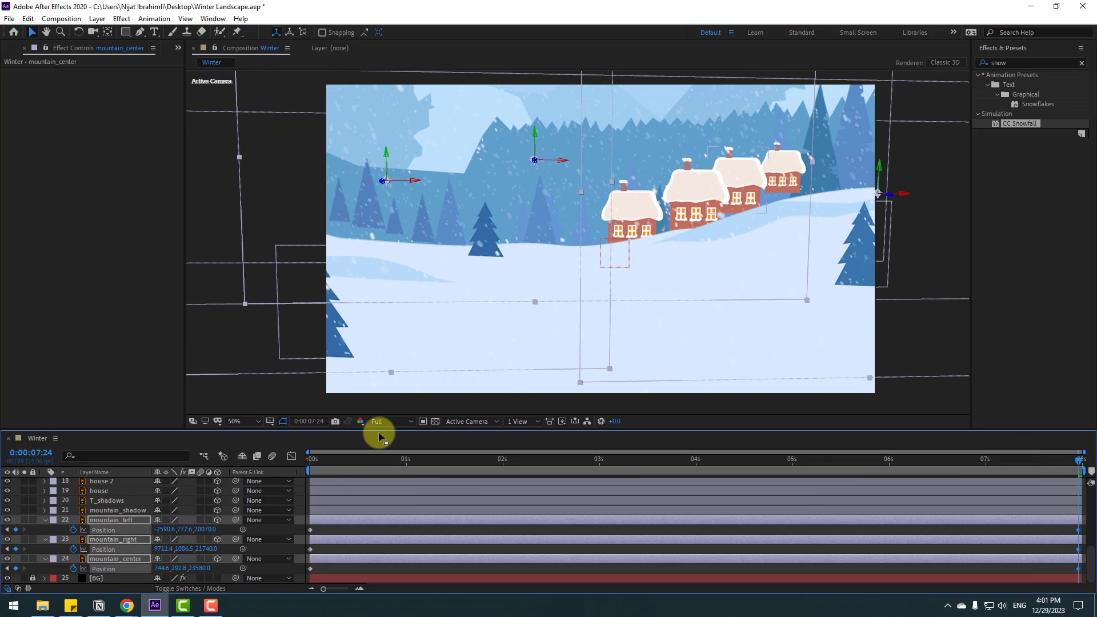
pyautogui.press('space')
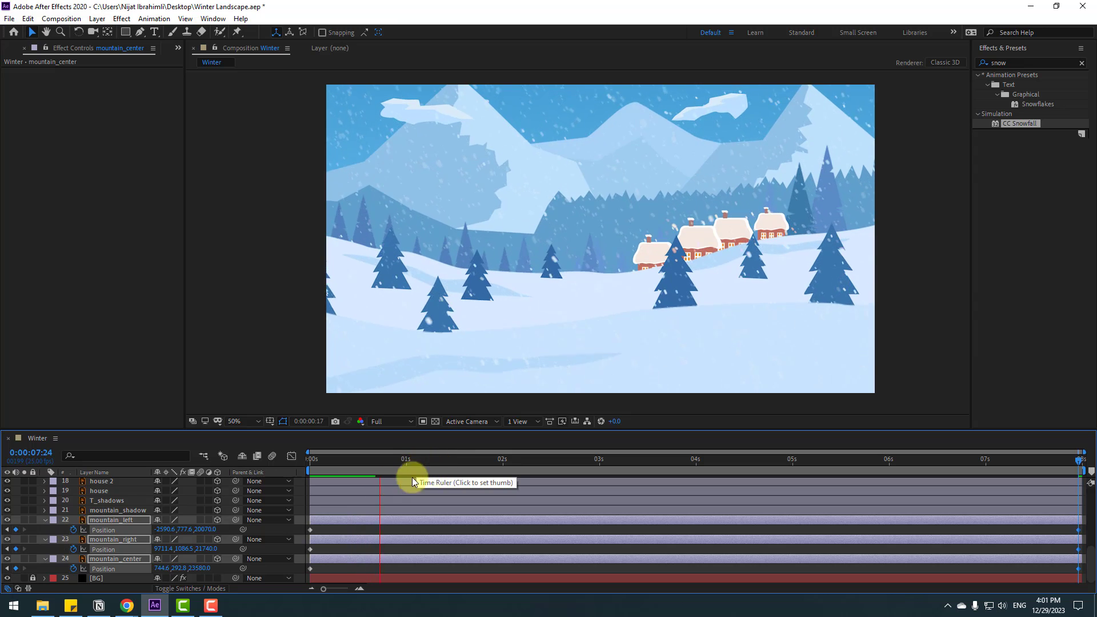
# Reduce the composition's preview resolution to Quarter and play the animation from the start.
pyautogui.click(388, 423)
pyautogui.click(388, 422)
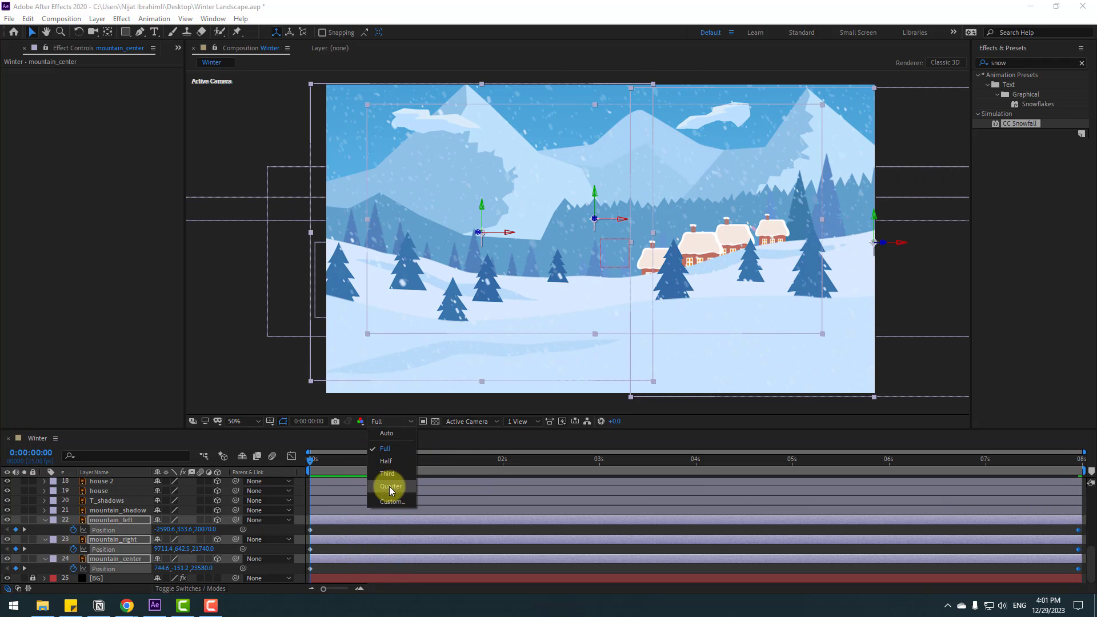
pyautogui.click(390, 487)
pyautogui.press('space')
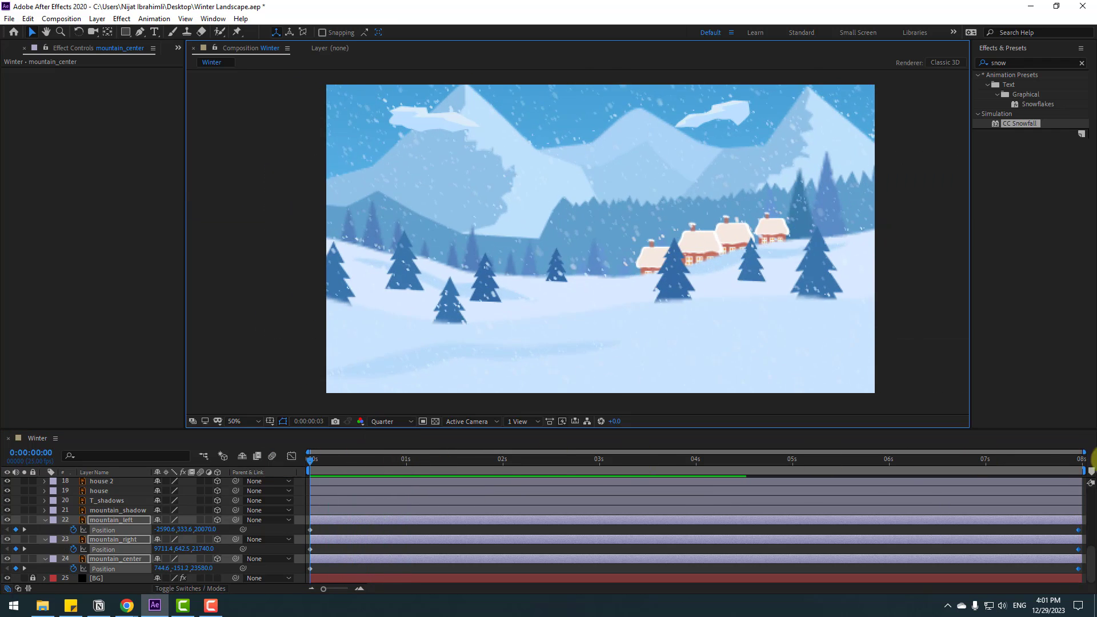
# At 0:00:07:24, lower mountain_left, mountain_right and mountain_center further to Y positions 1347.6, 1656.5 and 862.8, and preview the animation.
pyautogui.moveTo(1095, 461); pyautogui.dragTo(812, 461)
pyautogui.moveTo(185, 530); pyautogui.dragTo(237, 522)
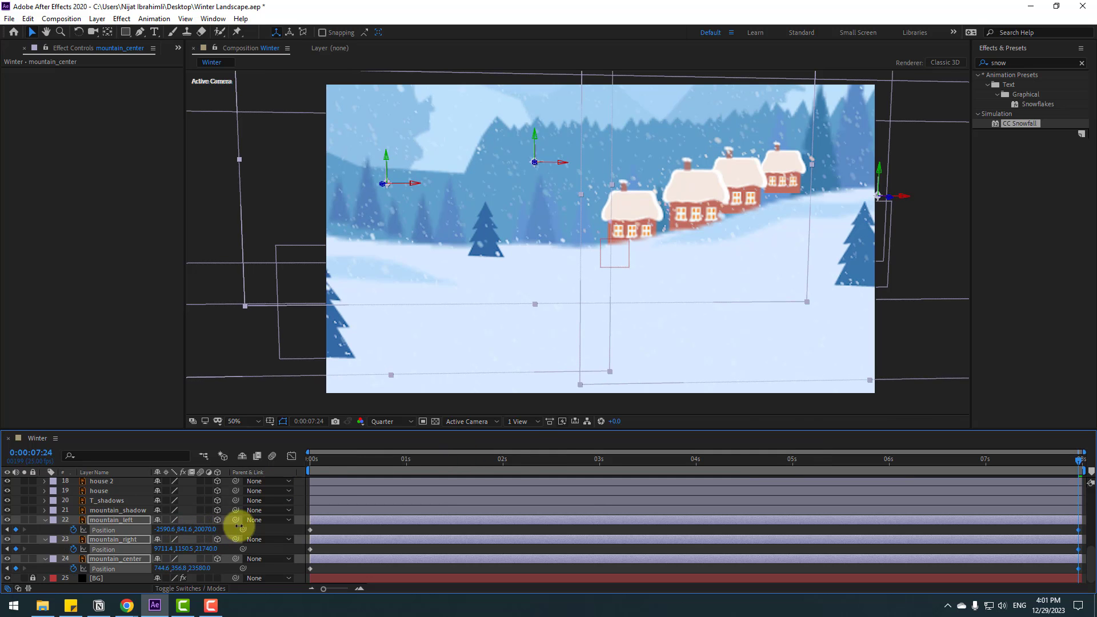
pyautogui.press('space')
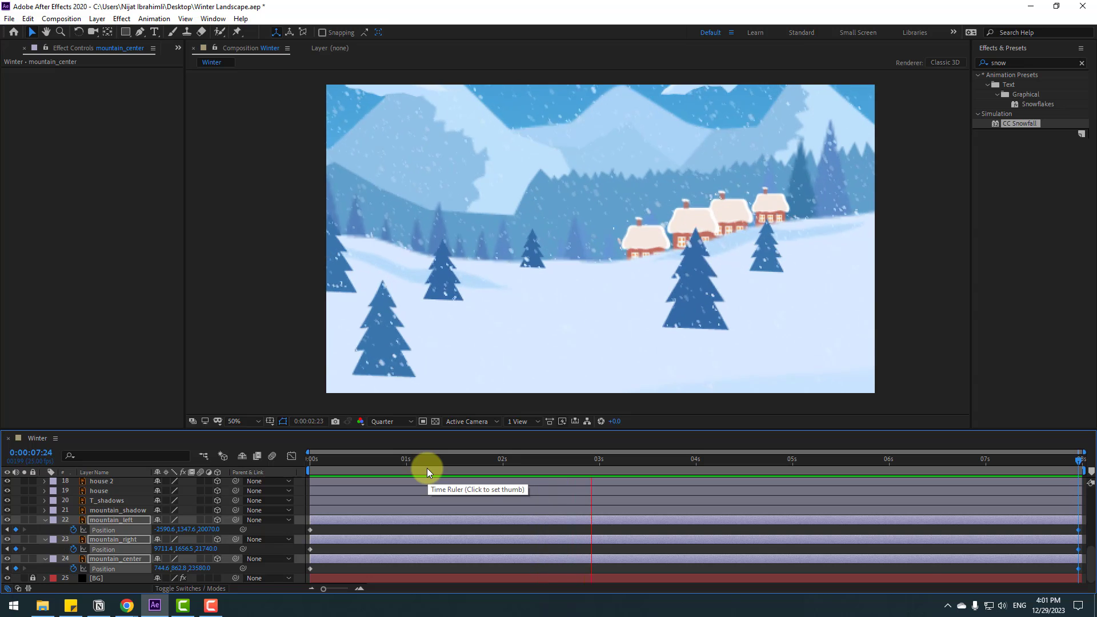
# At 0:00:07:24, set the Position Y of mountain_left to 1072.6 and of mountain_center to 925.8, and preview the animation.
pyautogui.moveTo(458, 460); pyautogui.dragTo(1086, 475)
pyautogui.click(1067, 533)
pyautogui.moveTo(1070, 528); pyautogui.dragTo(1086, 539)
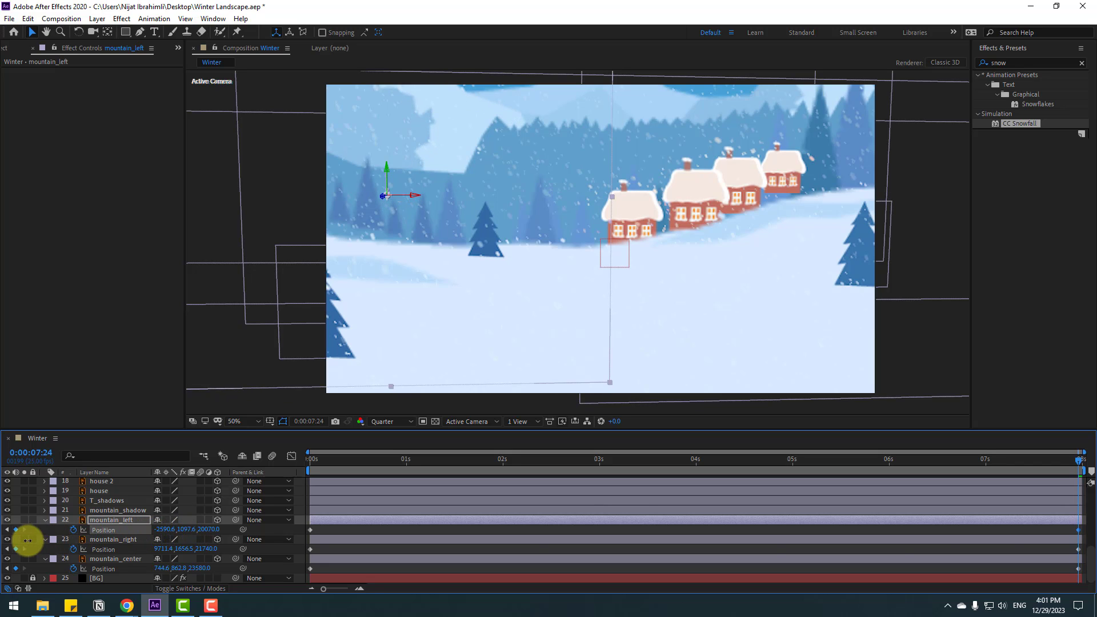
pyautogui.moveTo(1055, 567); pyautogui.dragTo(1087, 574)
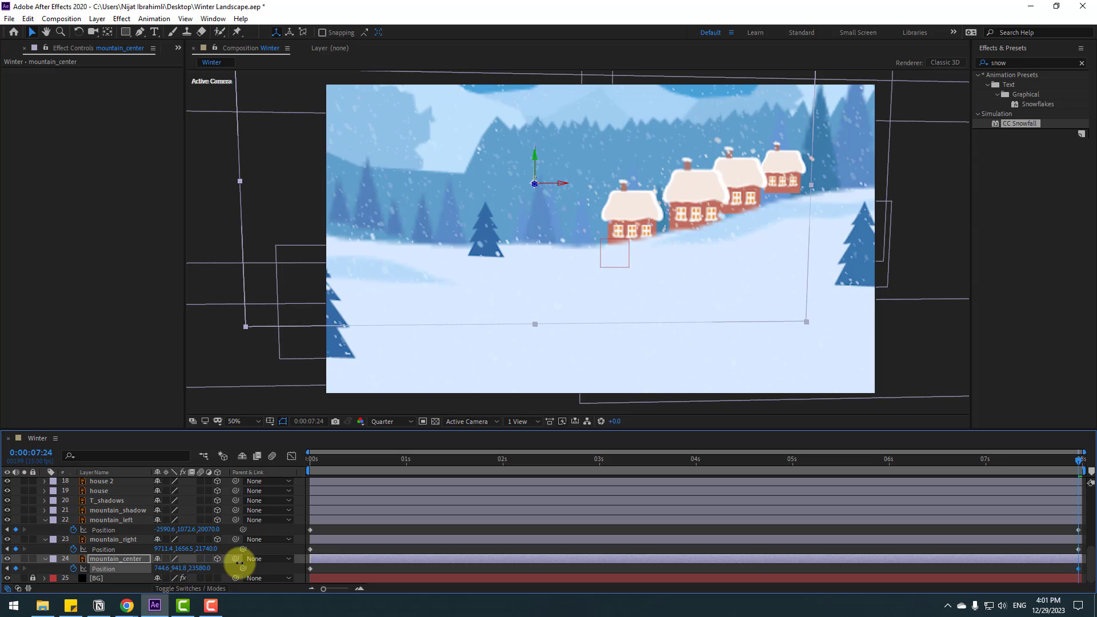
pyautogui.press('space')
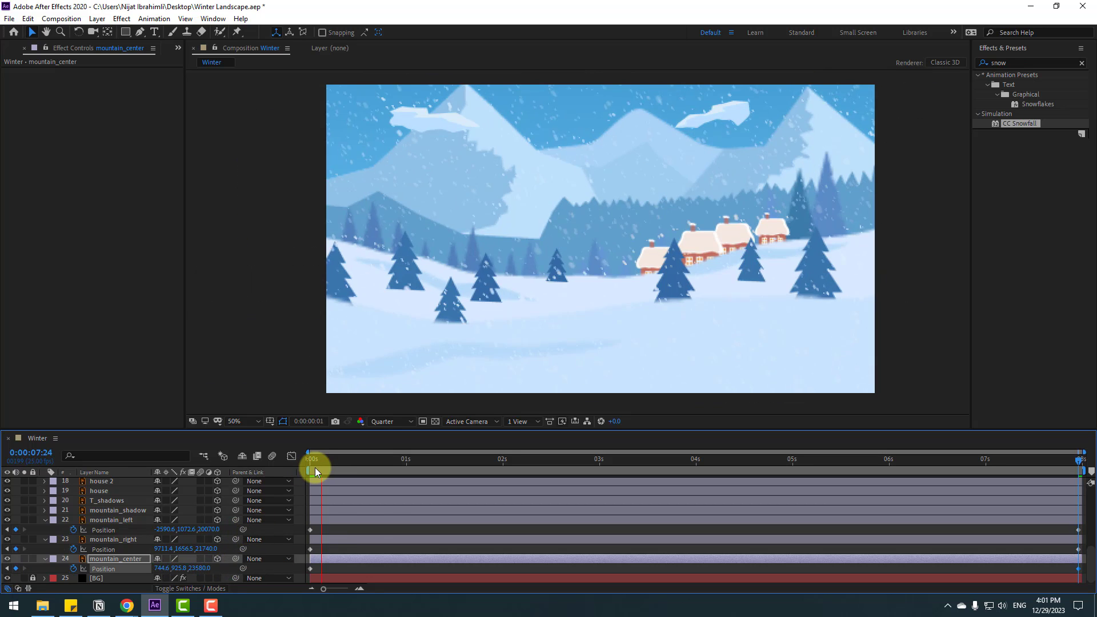